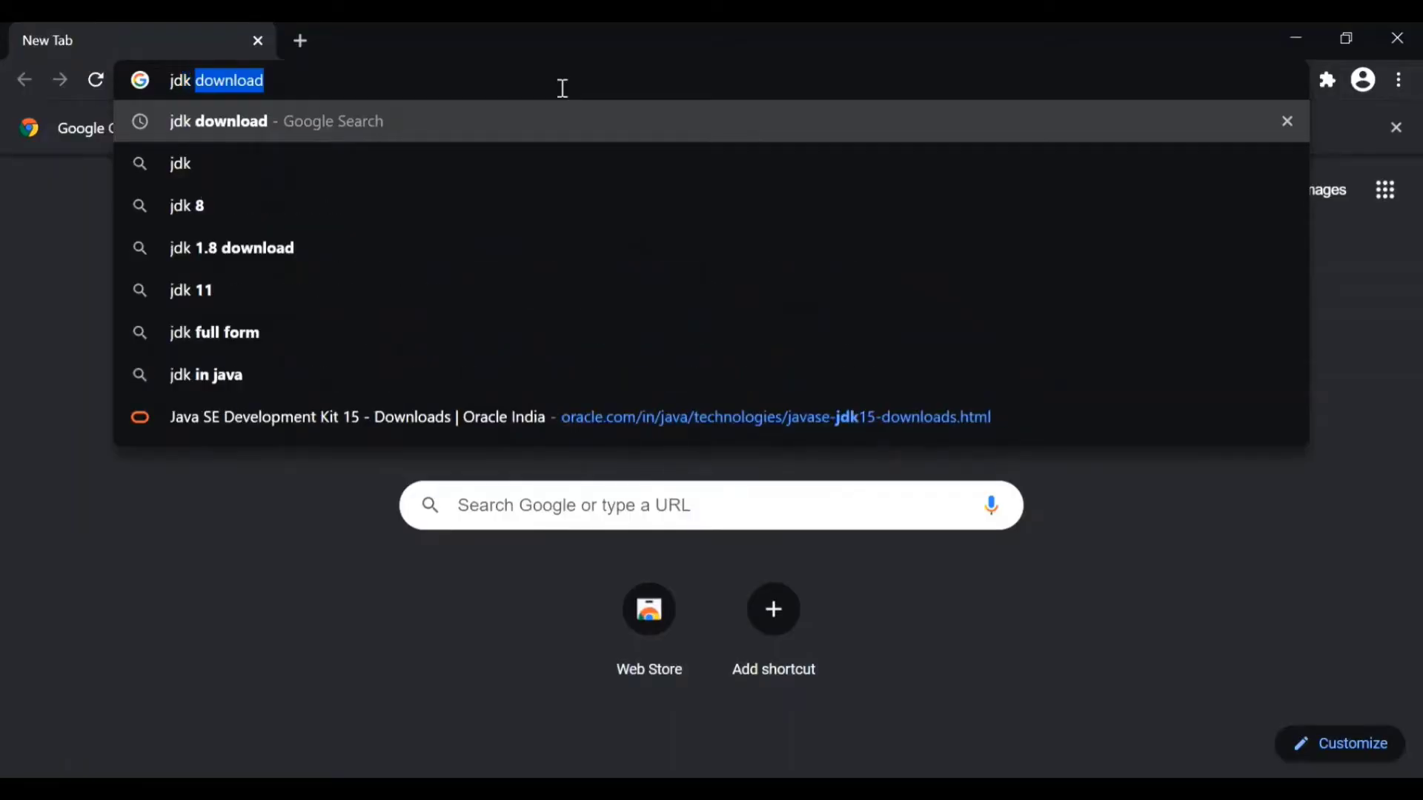
# Search the web for "jdk download" and open Oracle's Java SE Downloads result
pyautogui.write('foe')
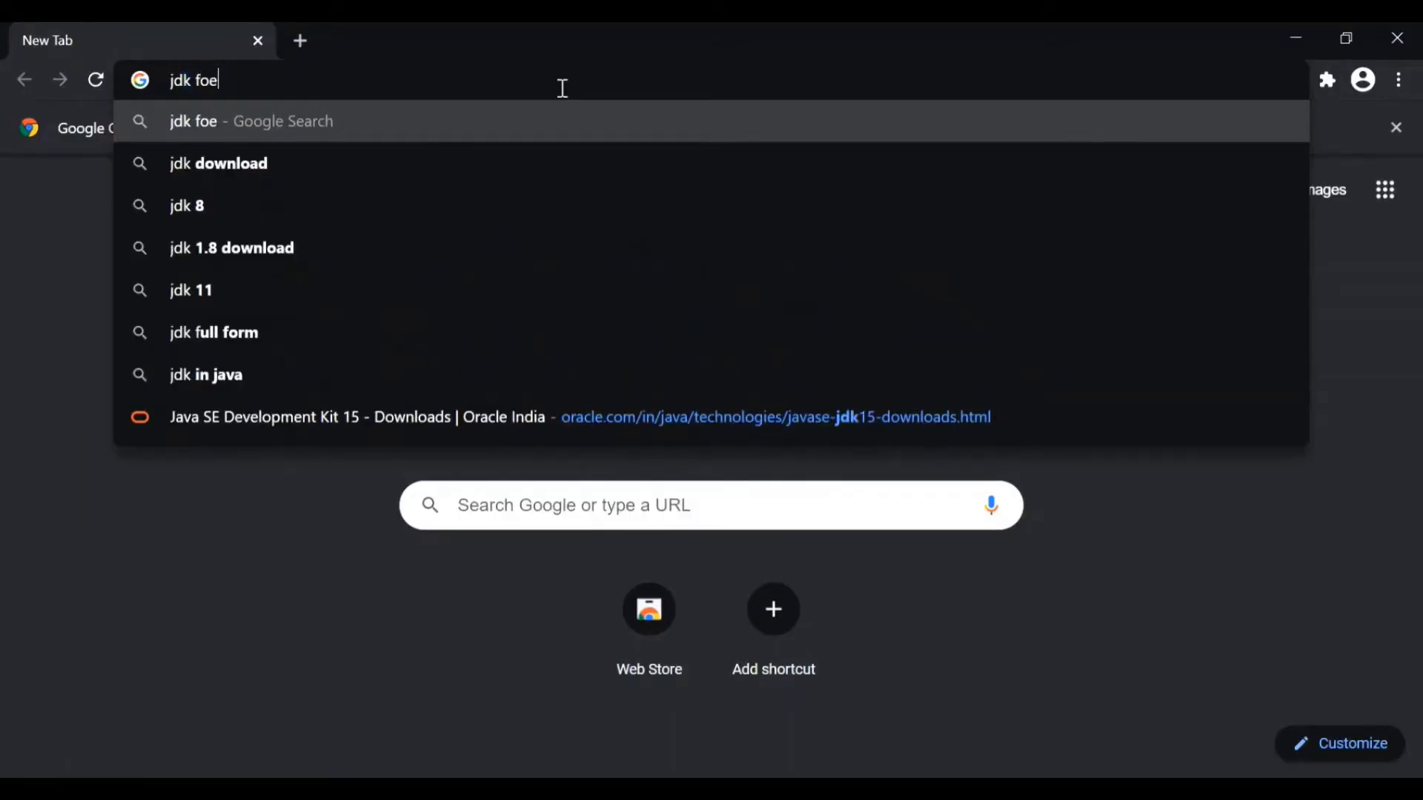
pyautogui.press('BackSpace')
pyautogui.press('BackSpace')
pyautogui.press('BackSpace')
pyautogui.write('download')
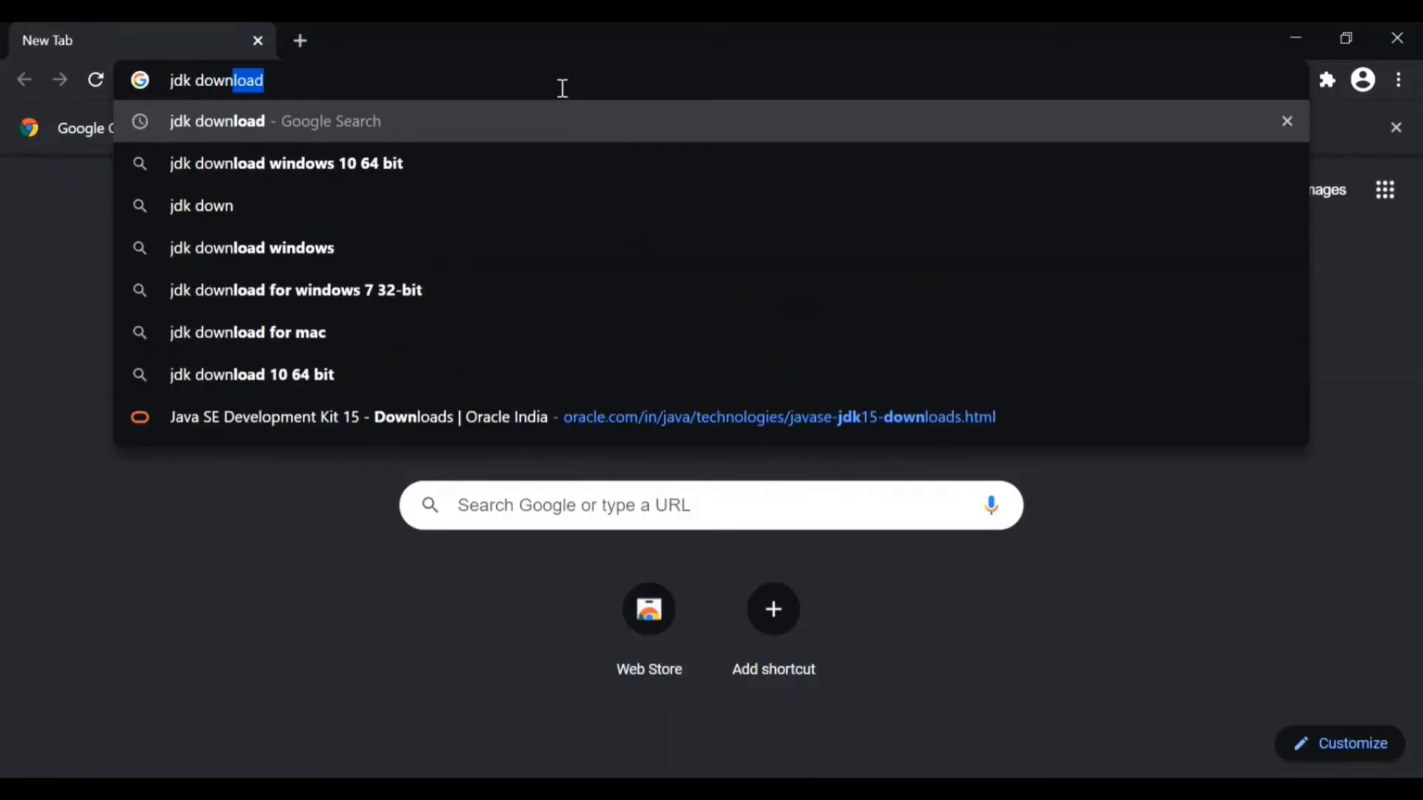
pyautogui.press('Return')
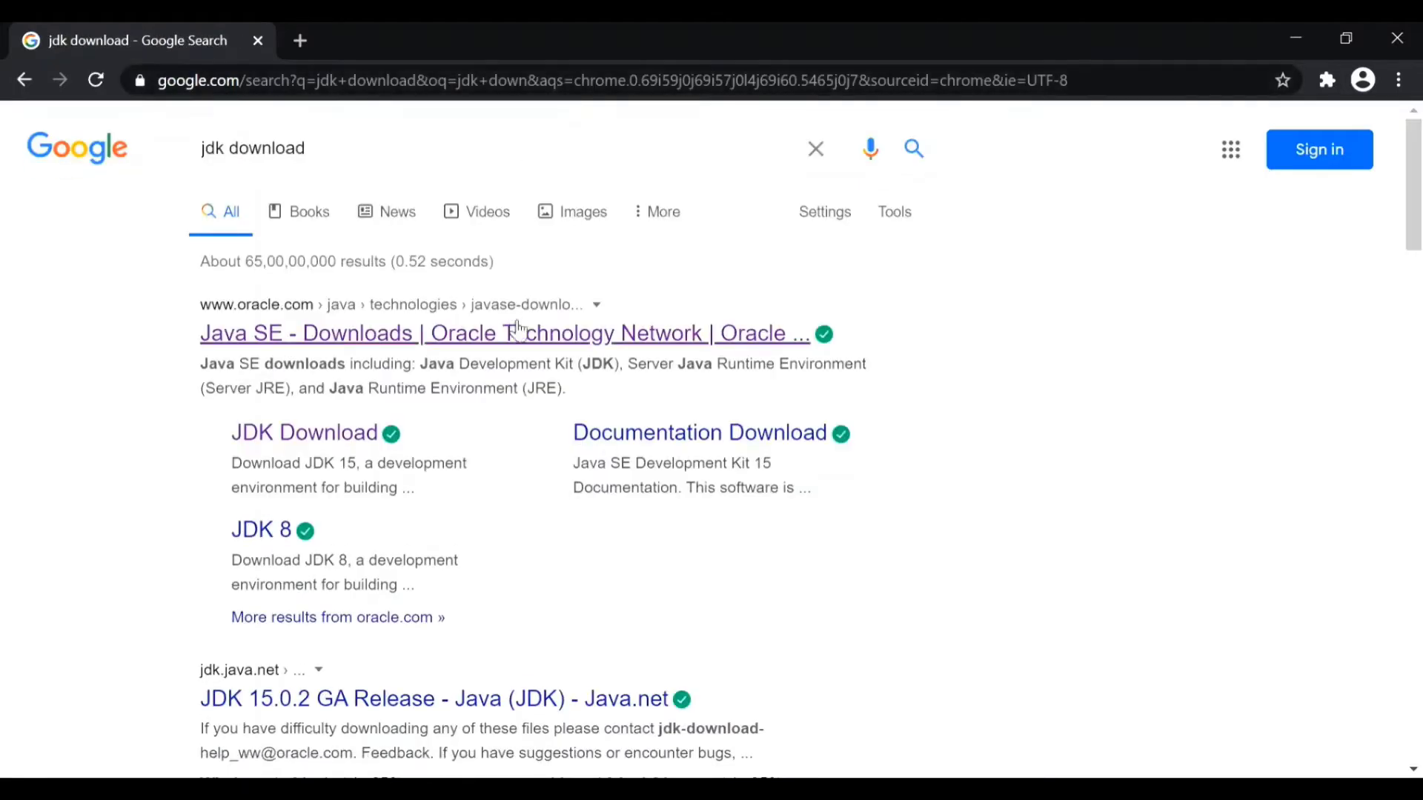
pyautogui.click(517, 335)
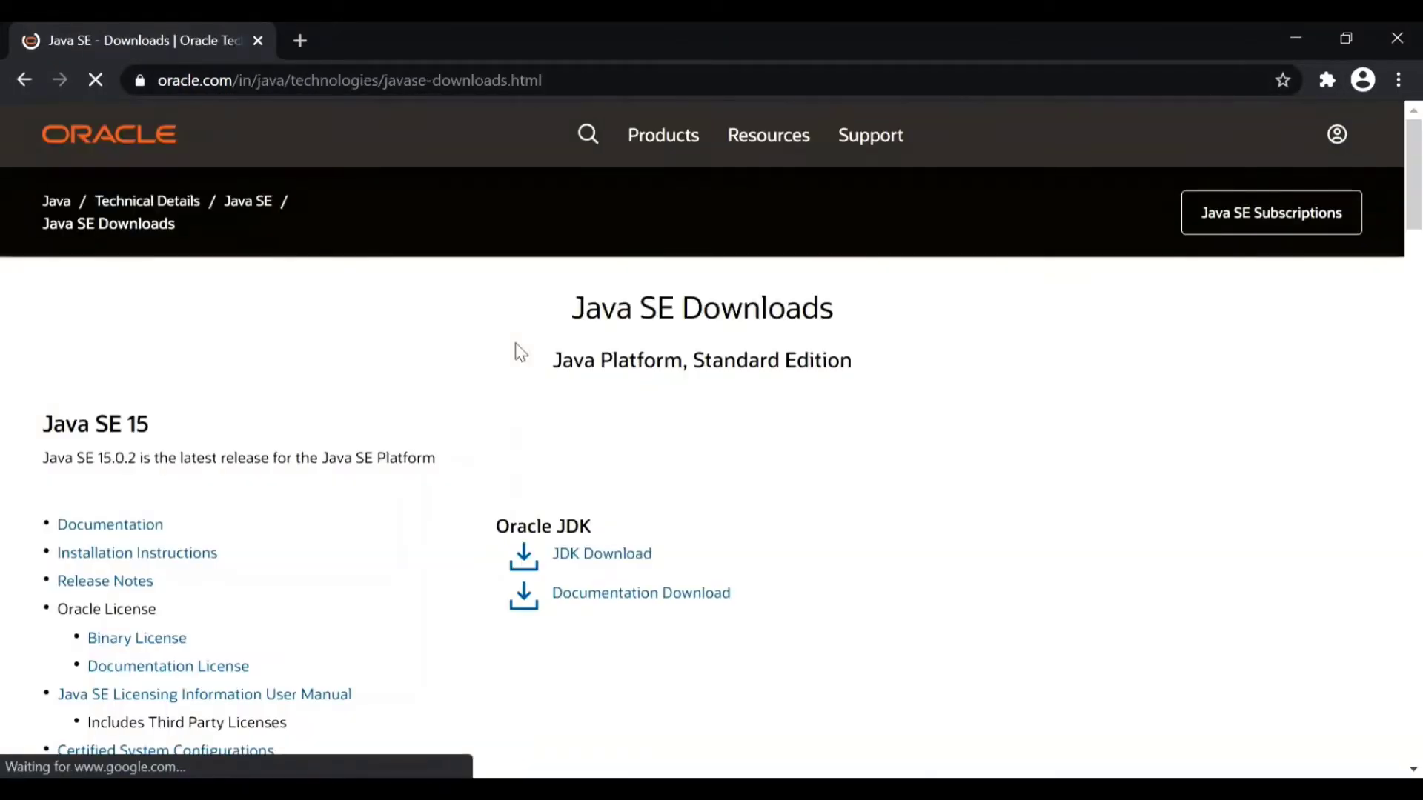
# Review the Java releases offered on the page and open the JDK Download link for Java SE 15
pyautogui.scroll(-10, 504, 445)
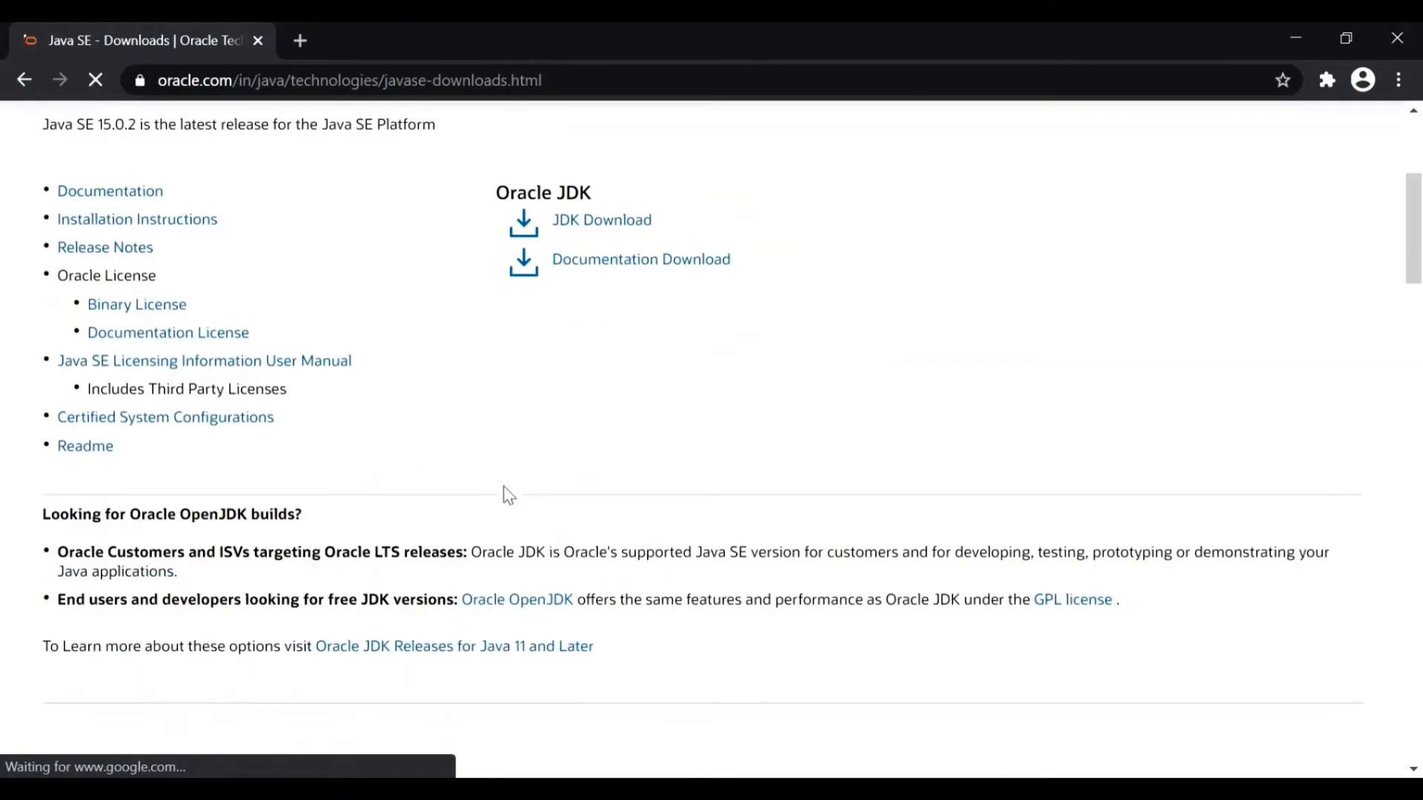
pyautogui.scroll(-15, 508, 510)
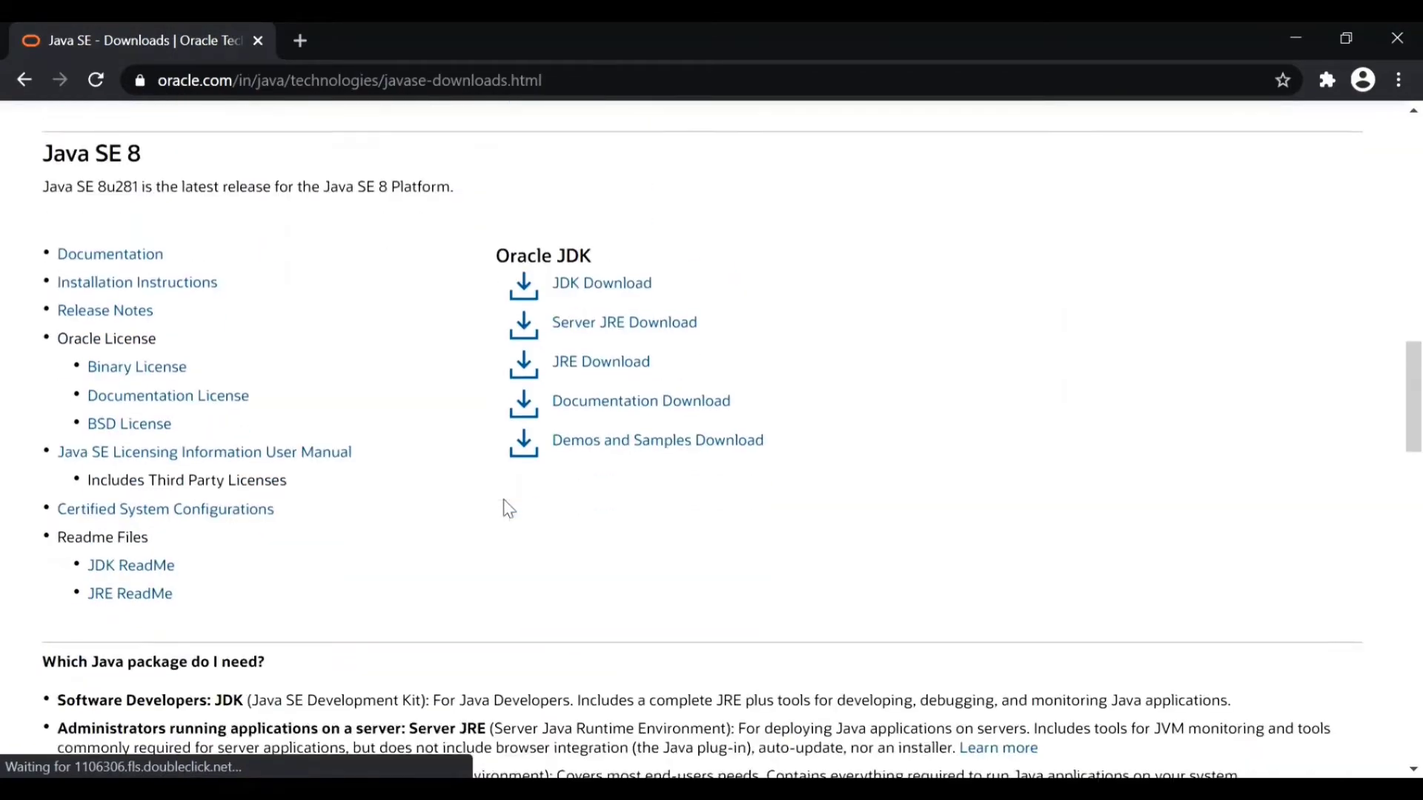
pyautogui.scroll(-4, 508, 509)
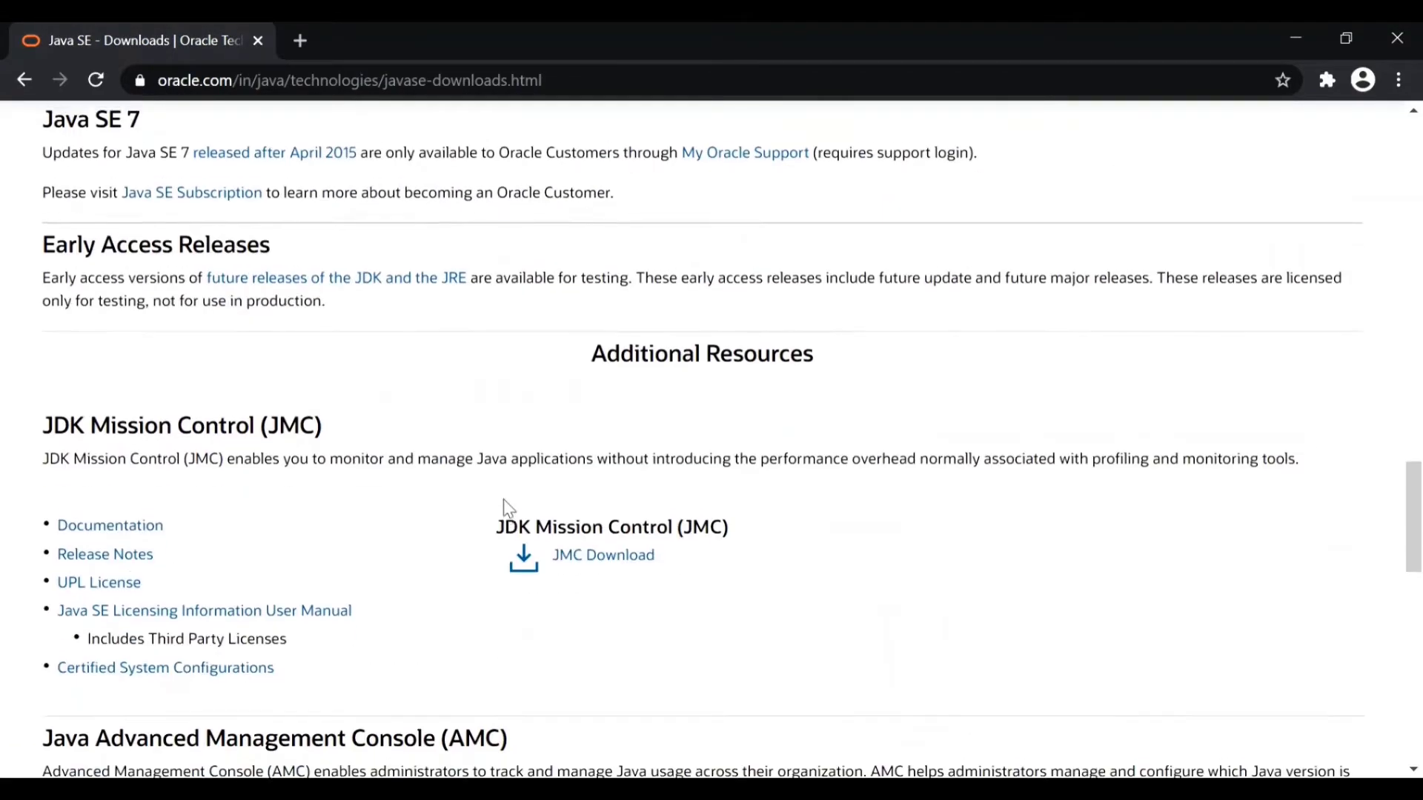
pyautogui.scroll(18, 508, 510)
pyautogui.scroll(10, 509, 510)
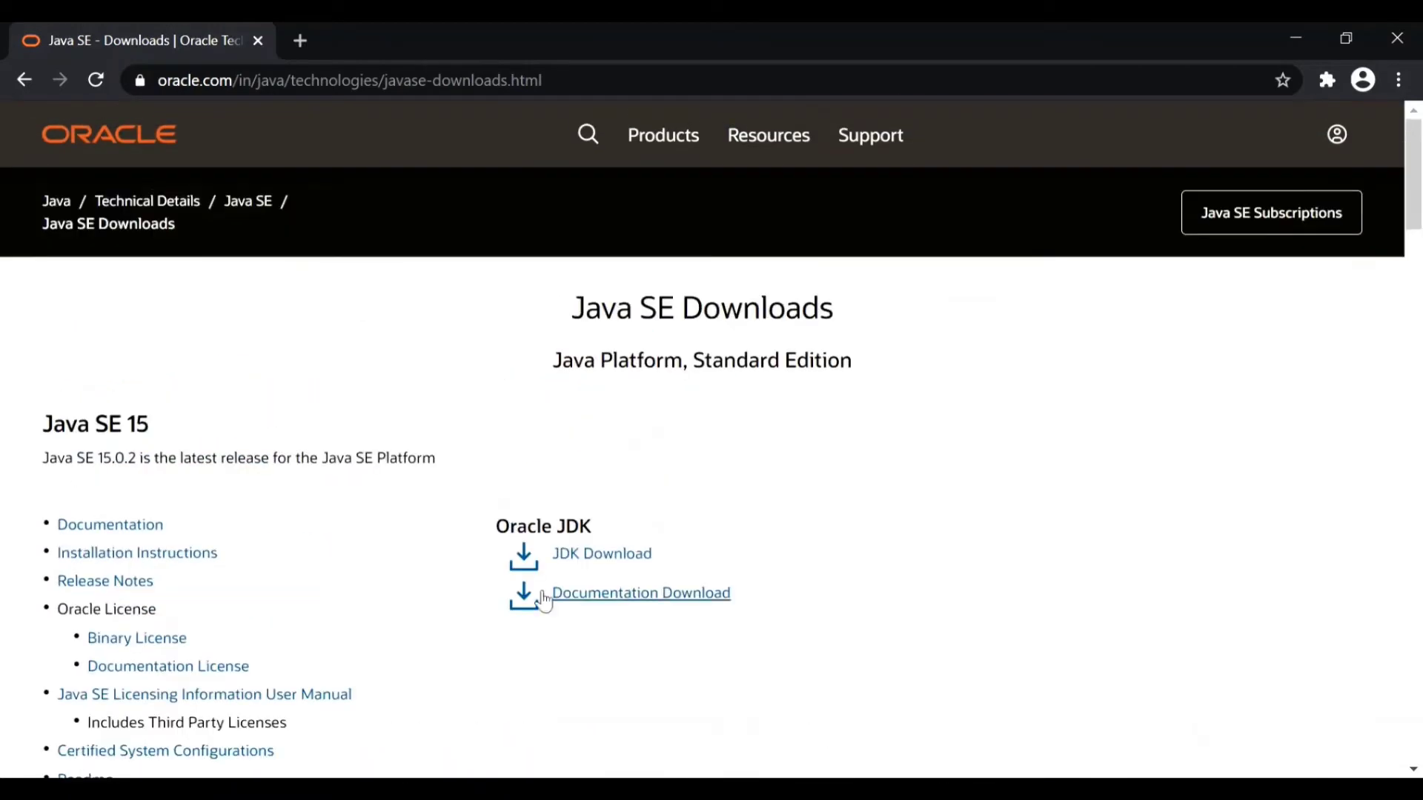
pyautogui.click(590, 568)
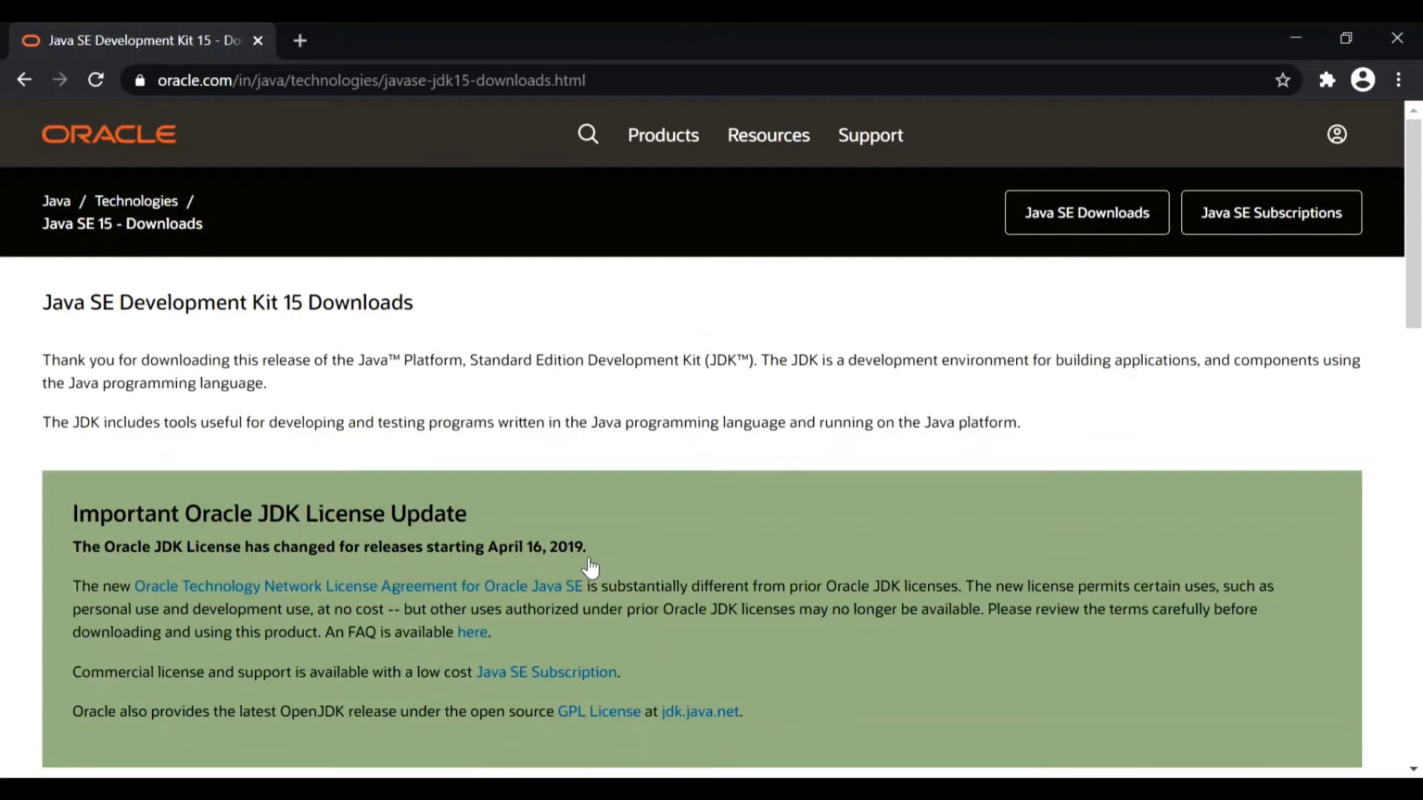
# Download the Windows x64 Installer jdk-15.0.2_windows-x64_bin.exe, accepting the Oracle Technology Network License Agreement
pyautogui.scroll(-12, 591, 568)
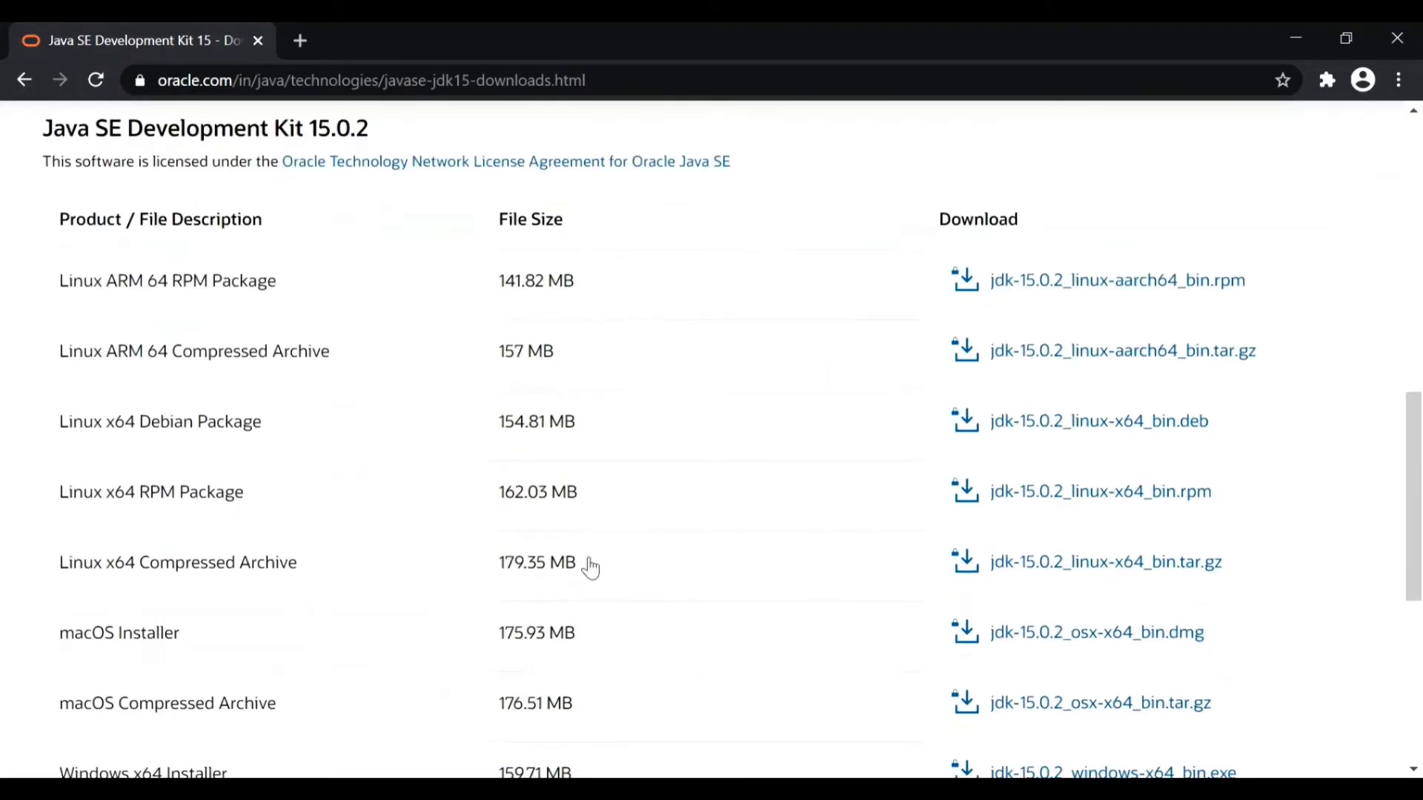
pyautogui.scroll(-3, 591, 569)
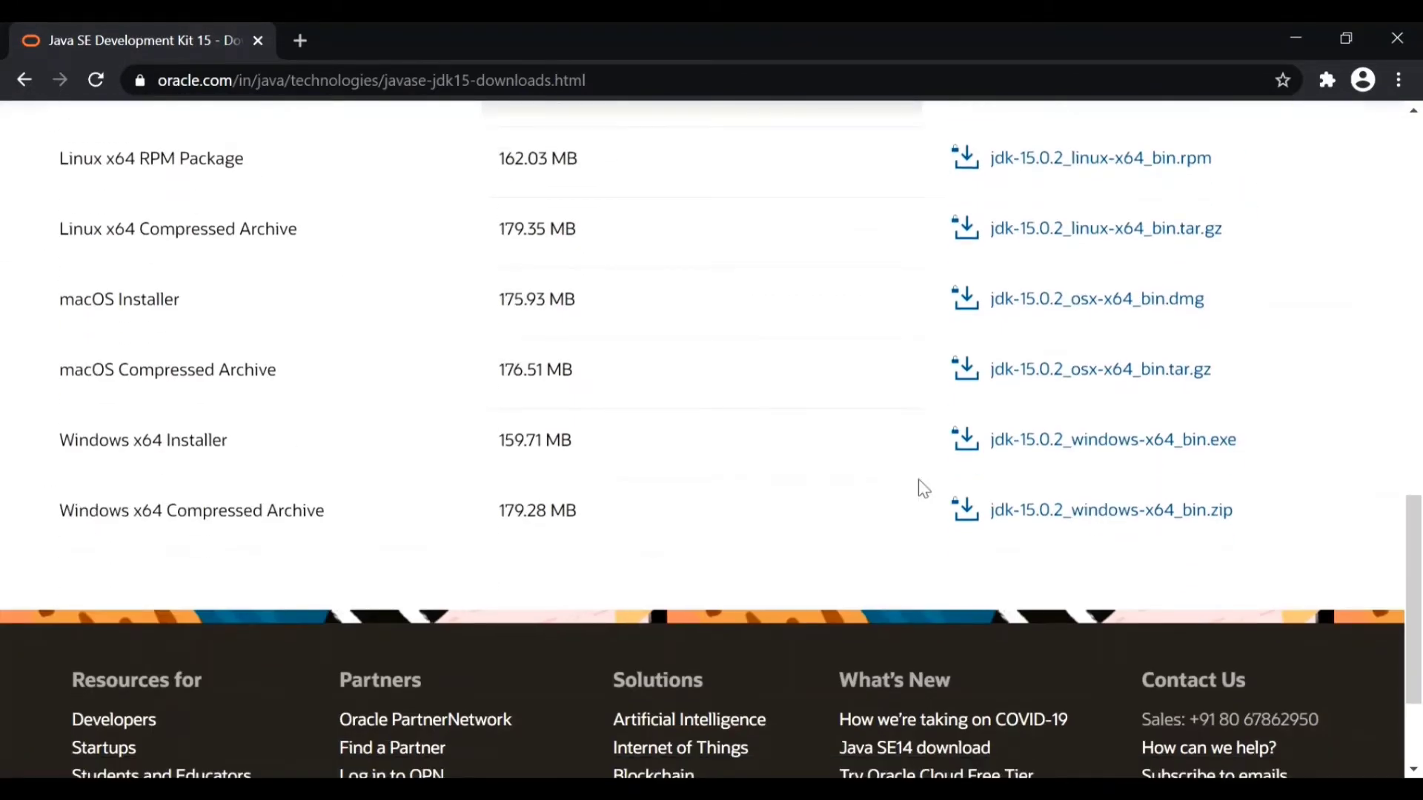
pyautogui.click(1106, 445)
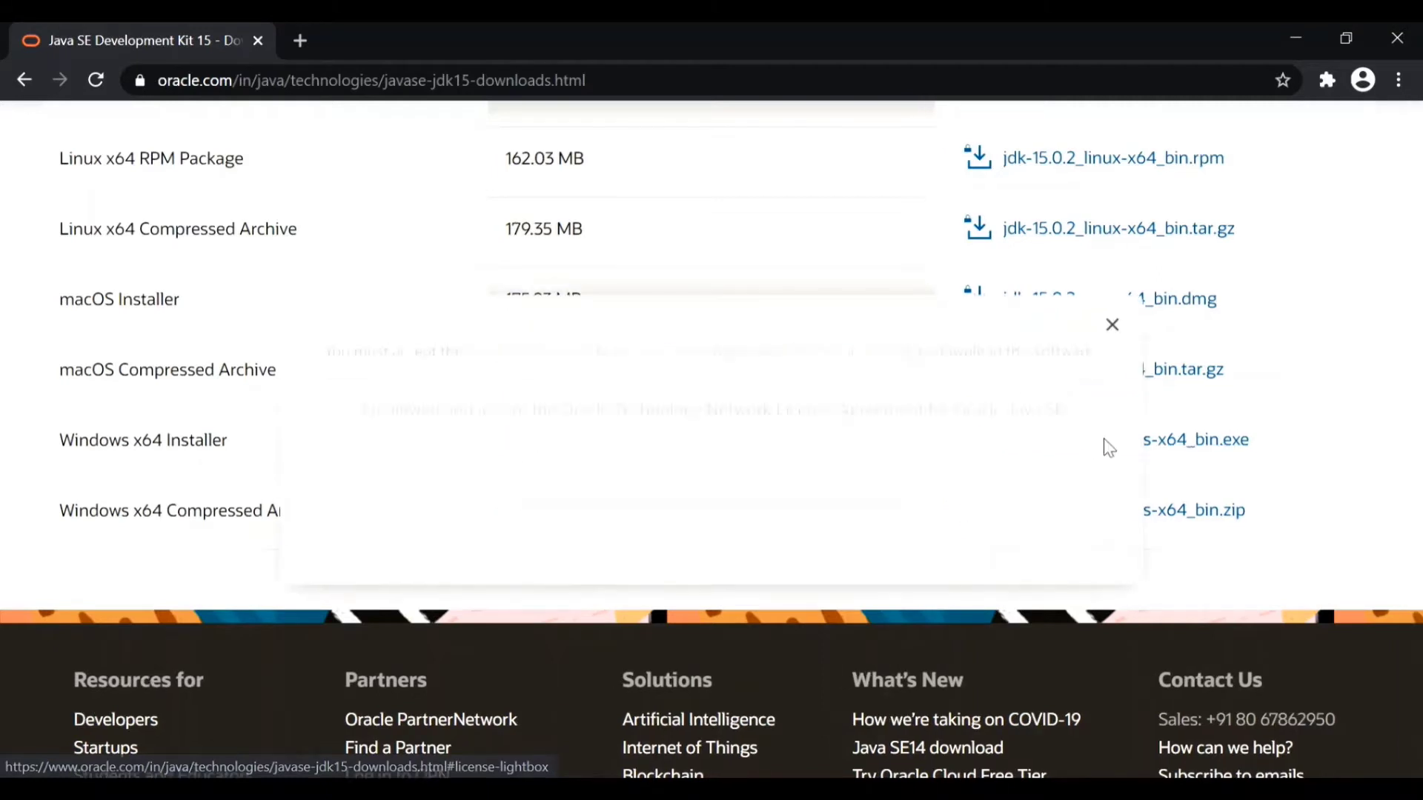
pyautogui.click(341, 412)
pyautogui.click(752, 504)
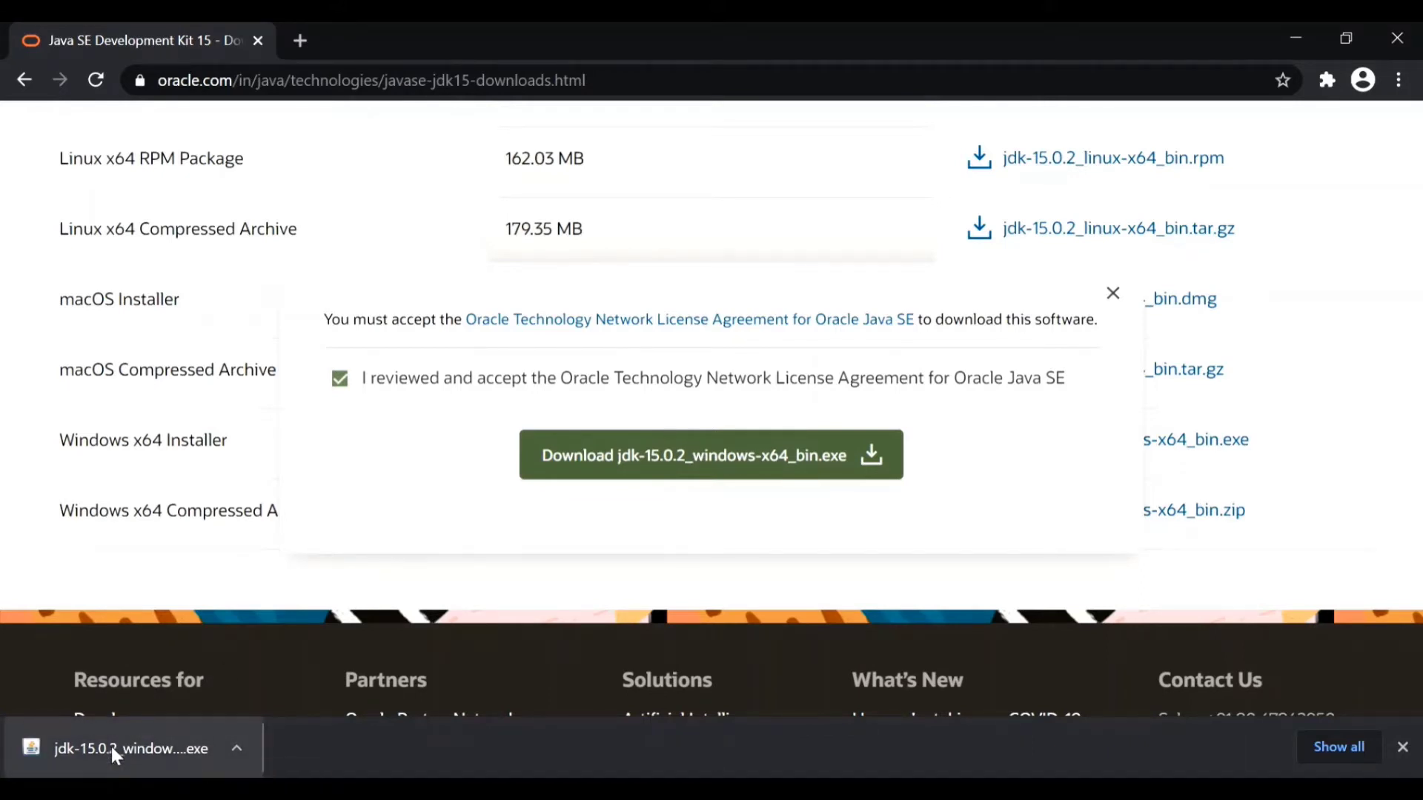
# Run the downloaded JDK installer, install to the default folder C:\Program Files\Java\jdk-15.0.2\, and close the wizard
pyautogui.click(113, 750)
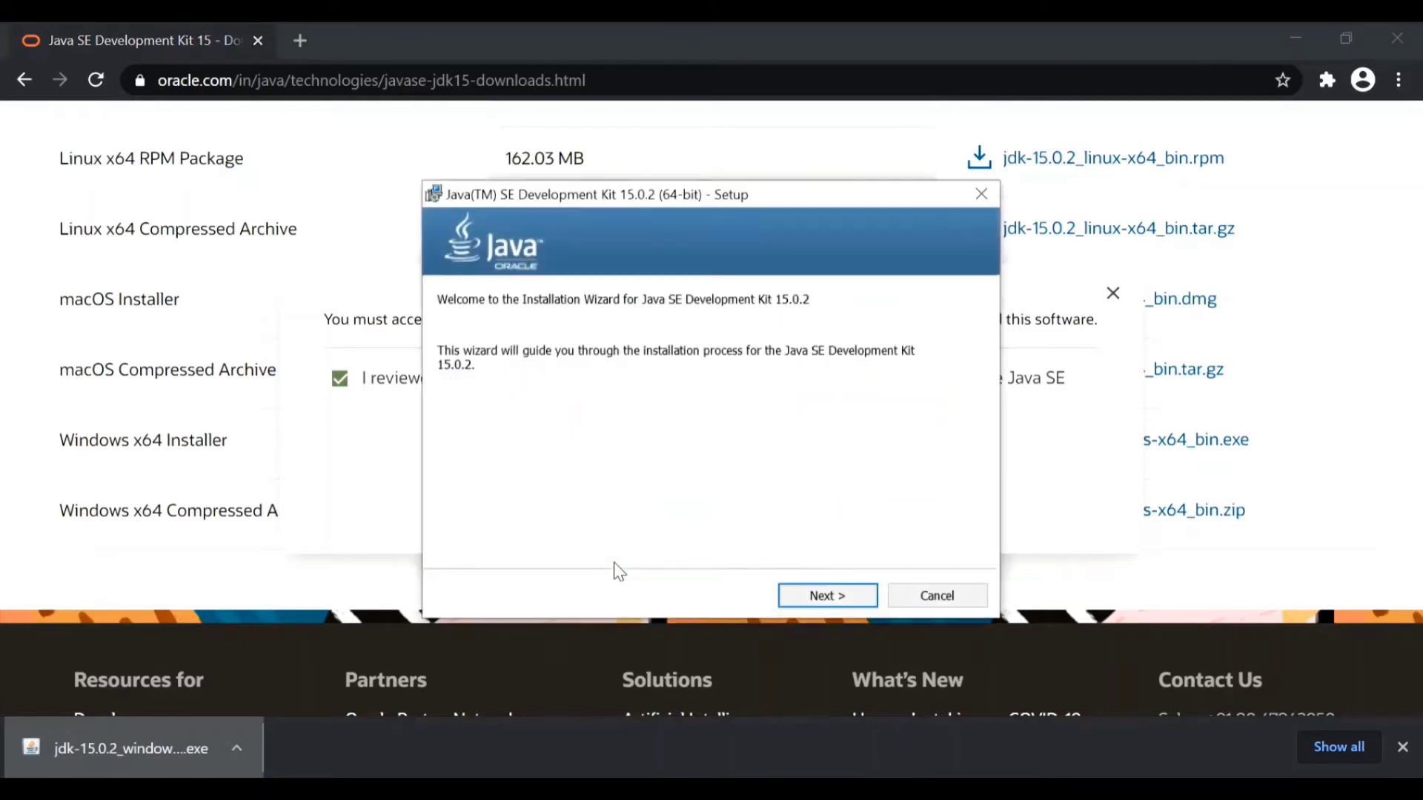
pyautogui.click(812, 599)
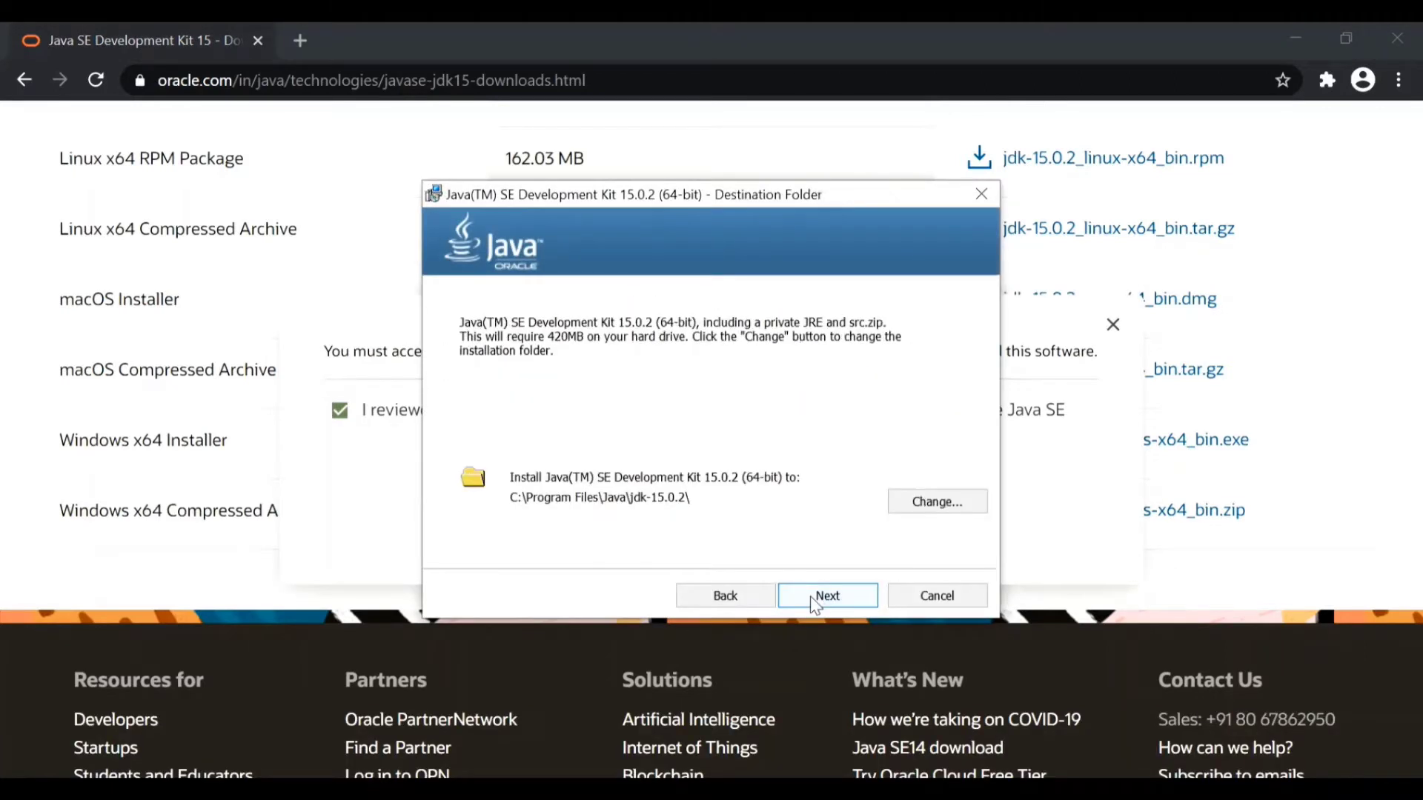
pyautogui.click(827, 599)
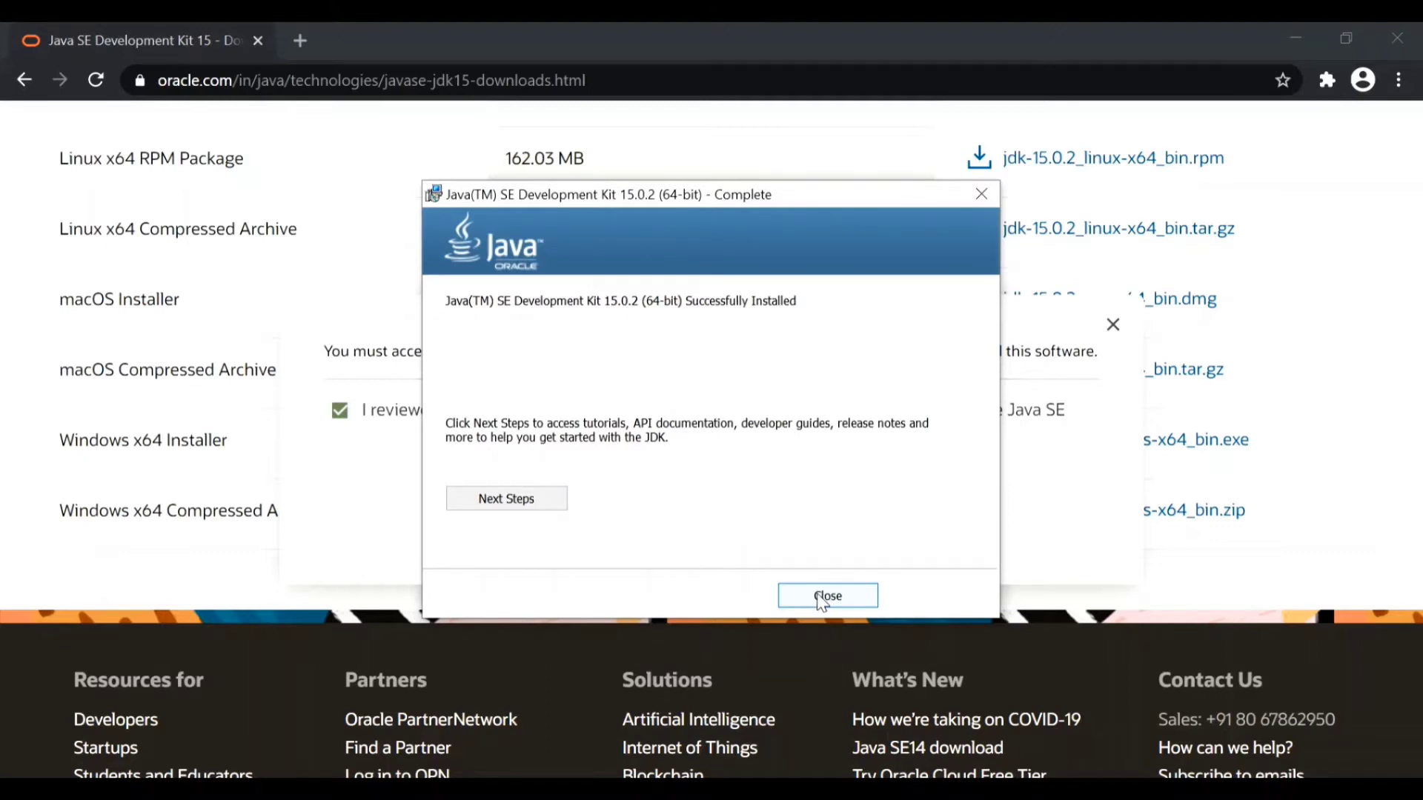
pyautogui.click(822, 599)
# Switch to Command Prompt and check the installed Java version with java -version
pyautogui.click(16, 790)
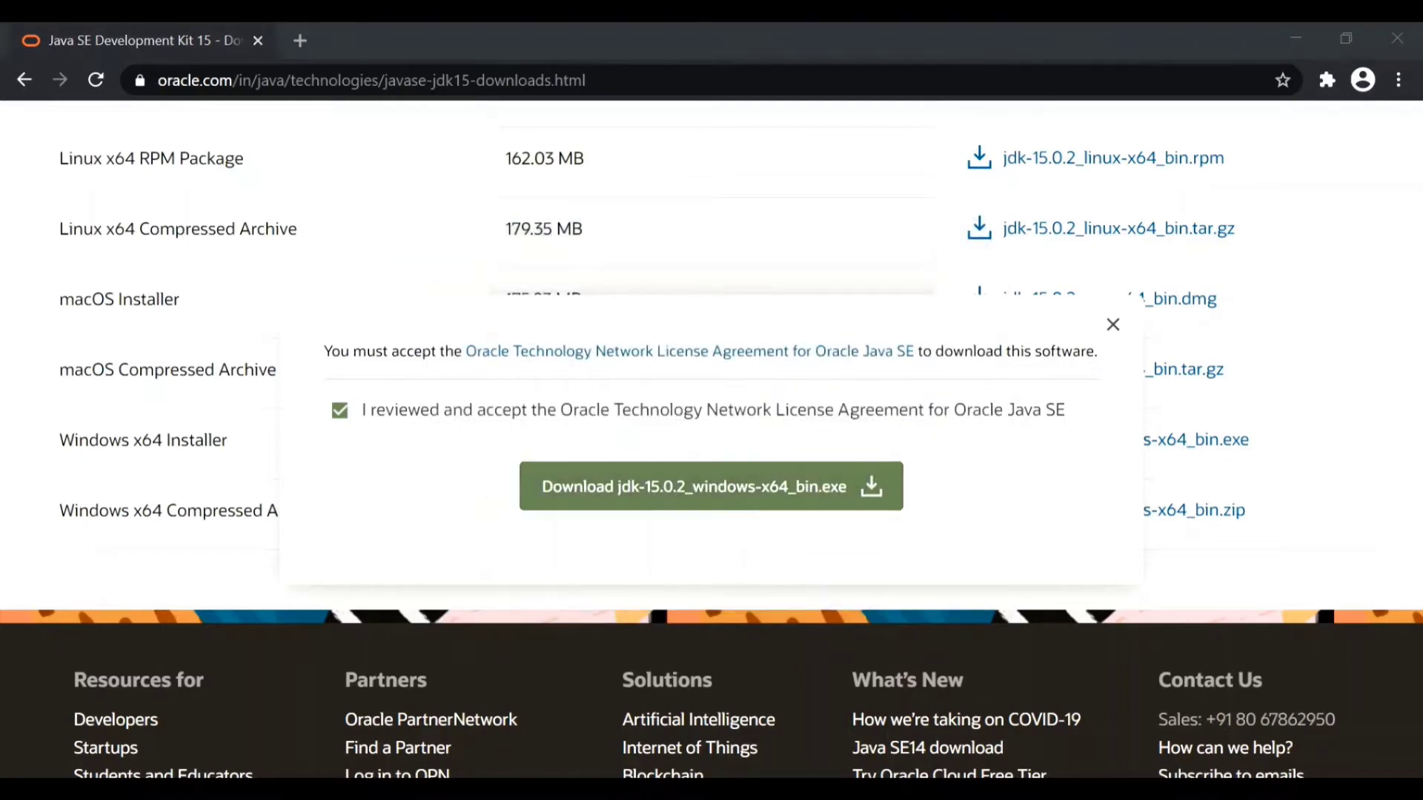
pyautogui.write('cmd')
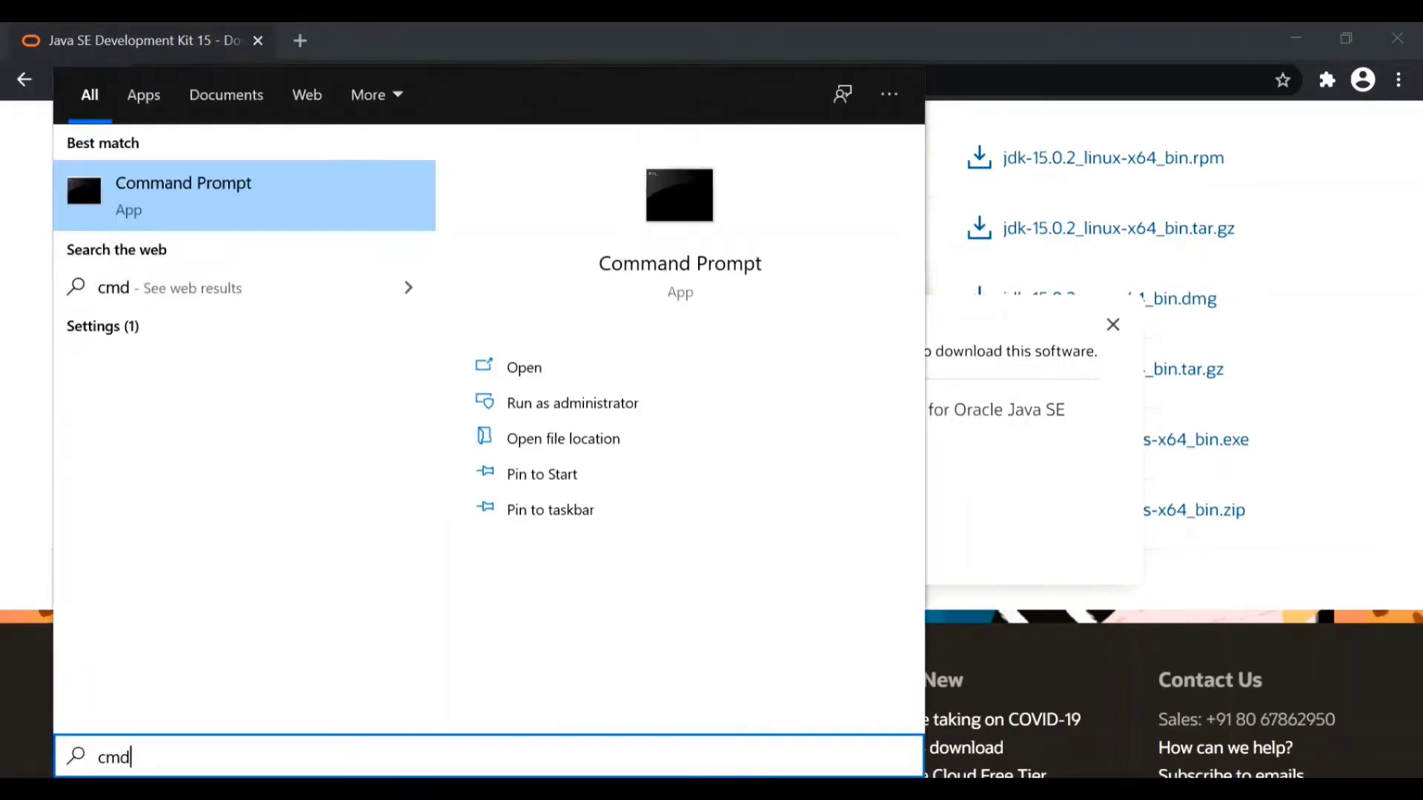
pyautogui.press('Return')
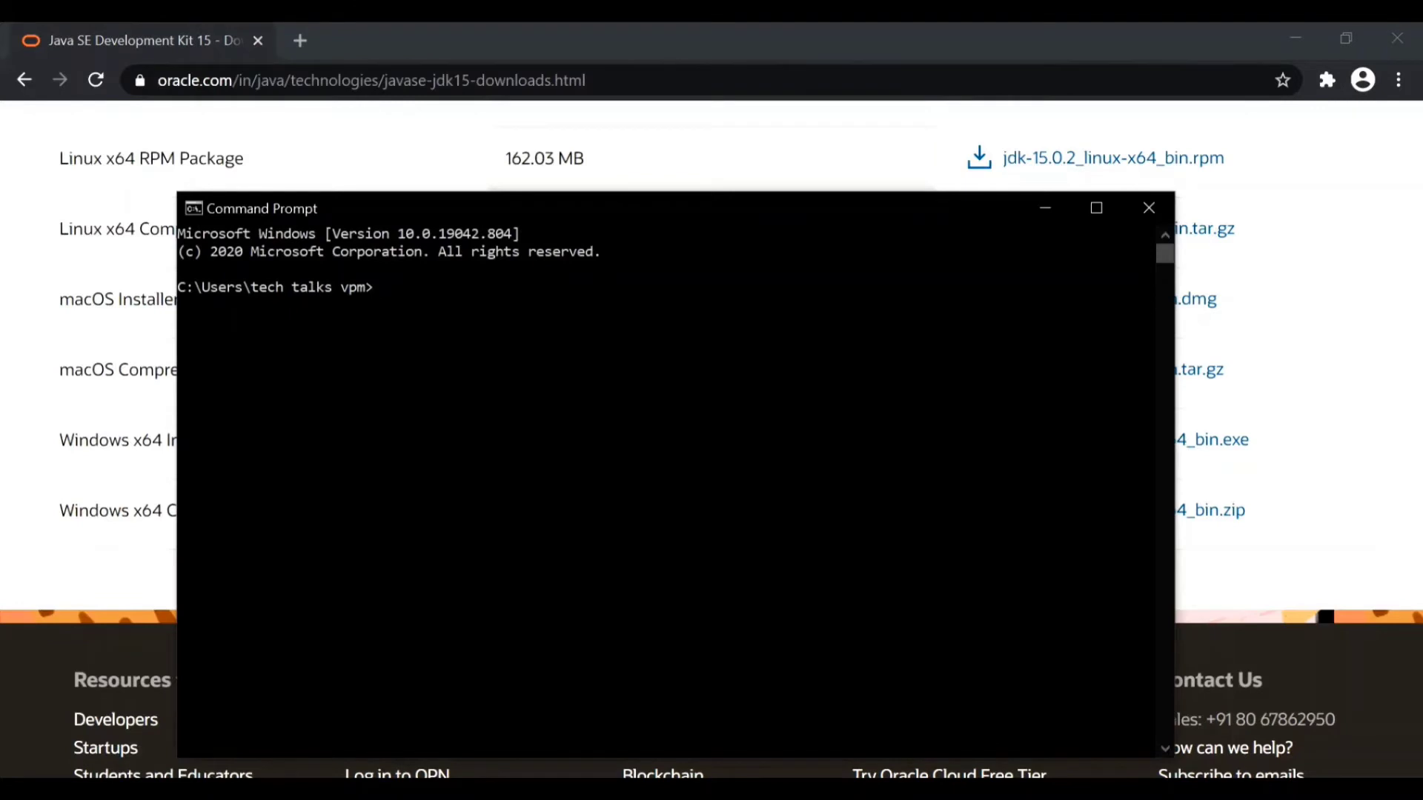
pyautogui.write('java -version')
pyautogui.press('Return')
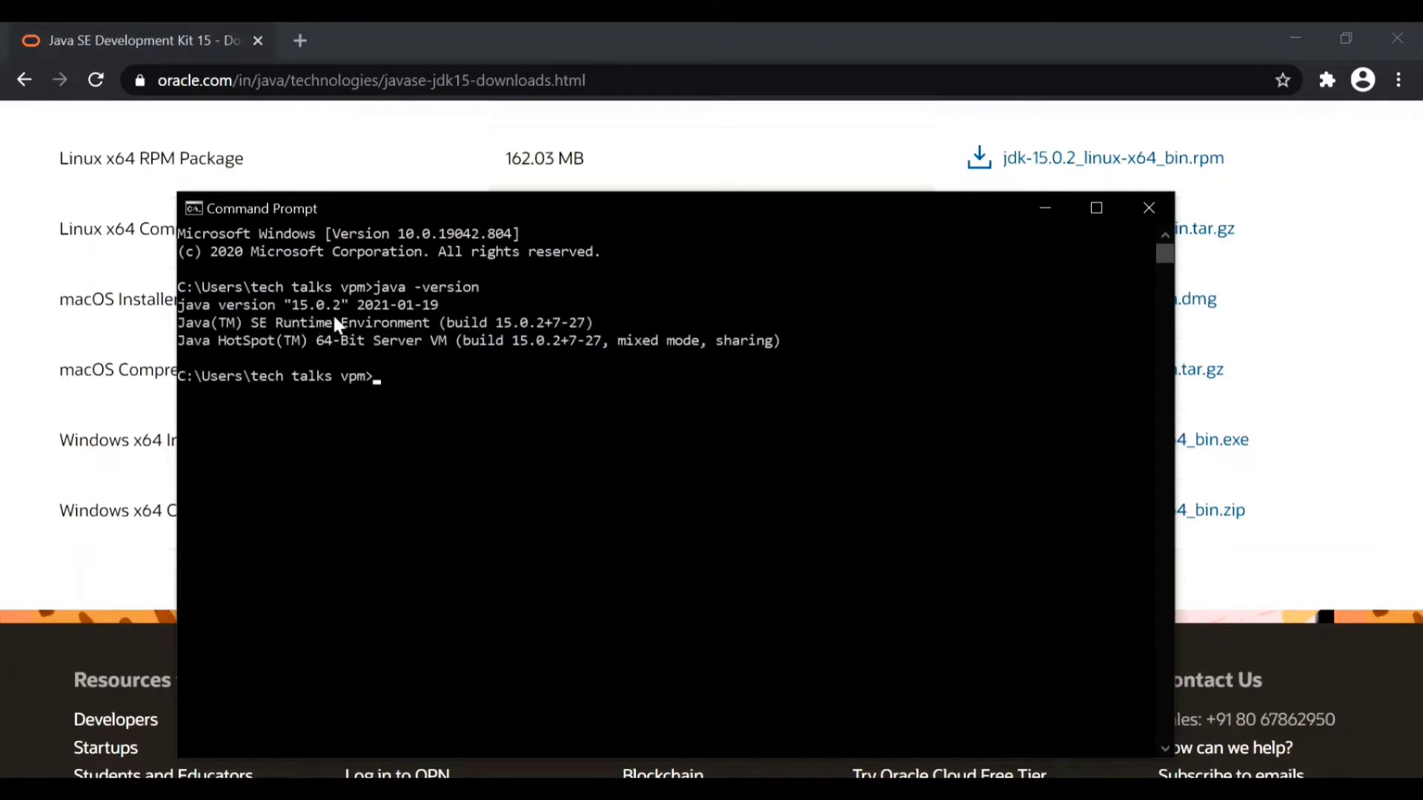
# Run javac to check that the compiler is available and look through its output
pyautogui.write('javac')
pyautogui.press('Return')
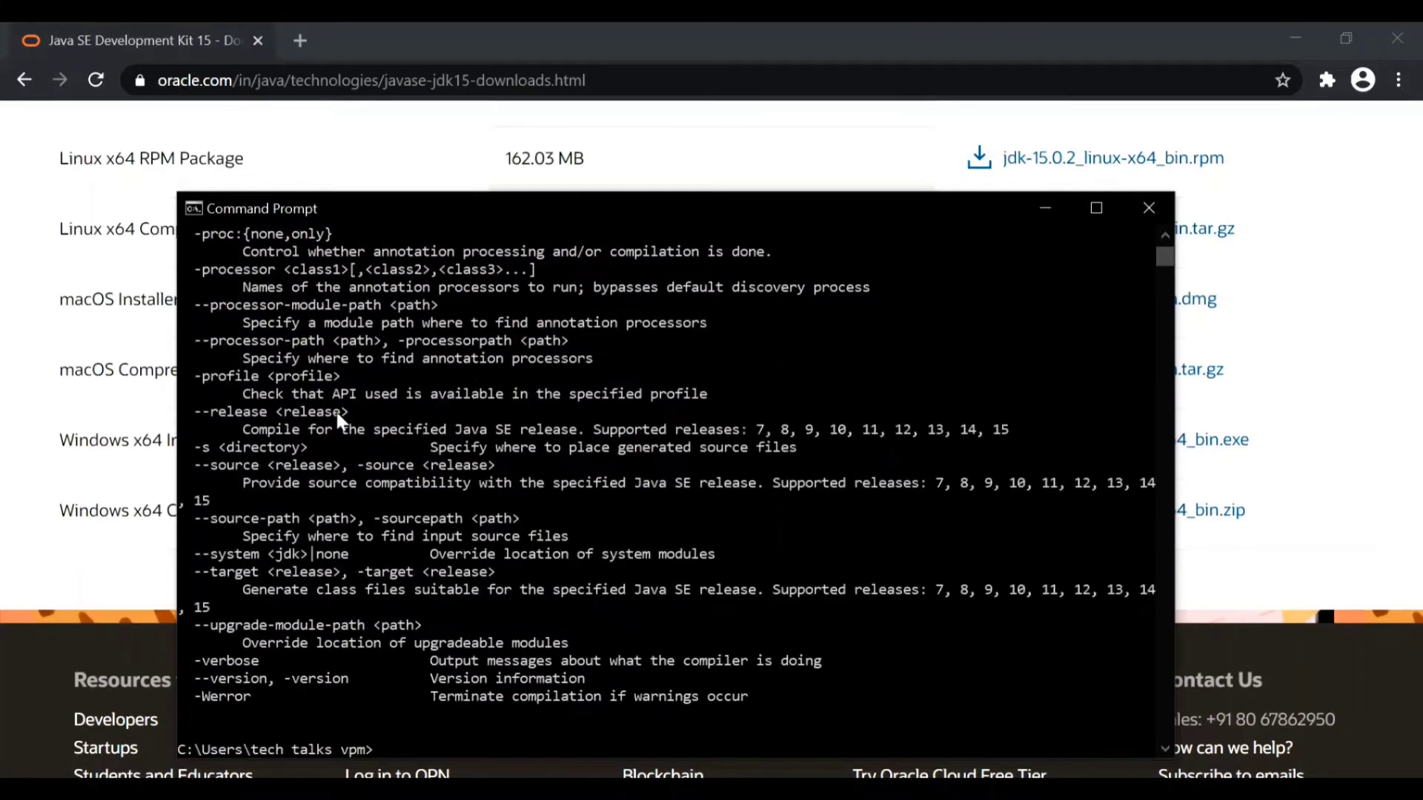
pyautogui.scroll(12, 438, 593)
pyautogui.scroll(5, 443, 599)
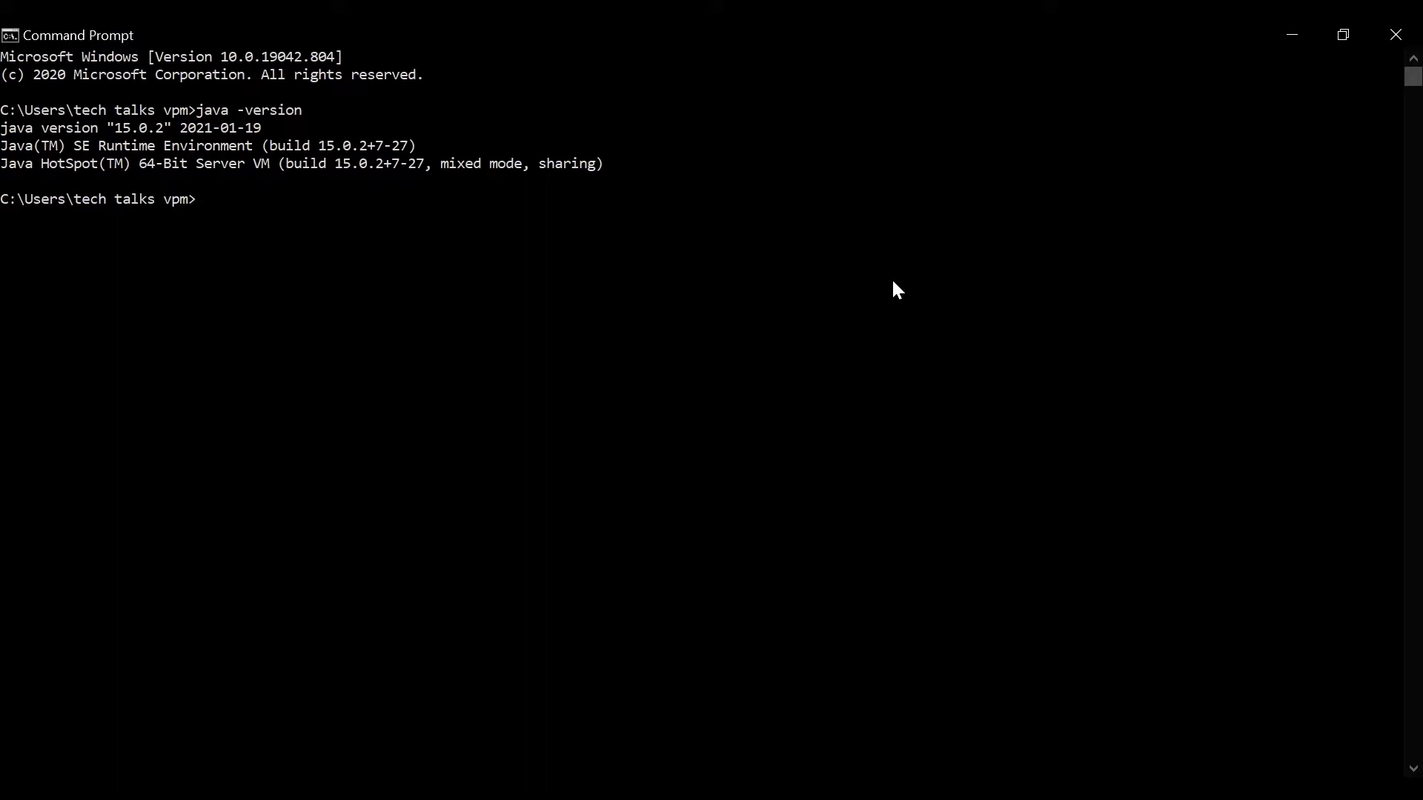
# Open the system Path variable for editing in the Windows Environment Variables dialog
pyautogui.press('super')
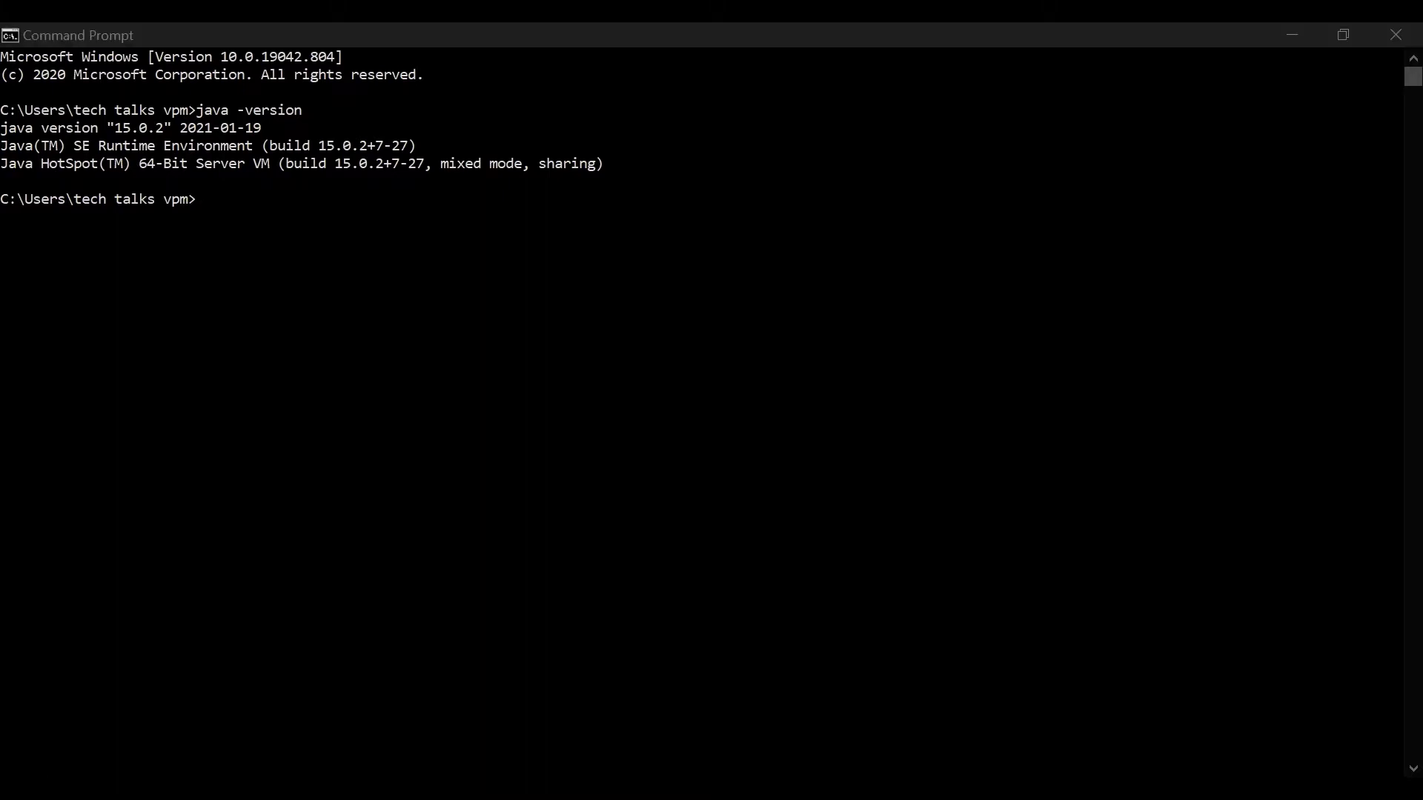
pyautogui.write('vari')
pyautogui.press('Return')
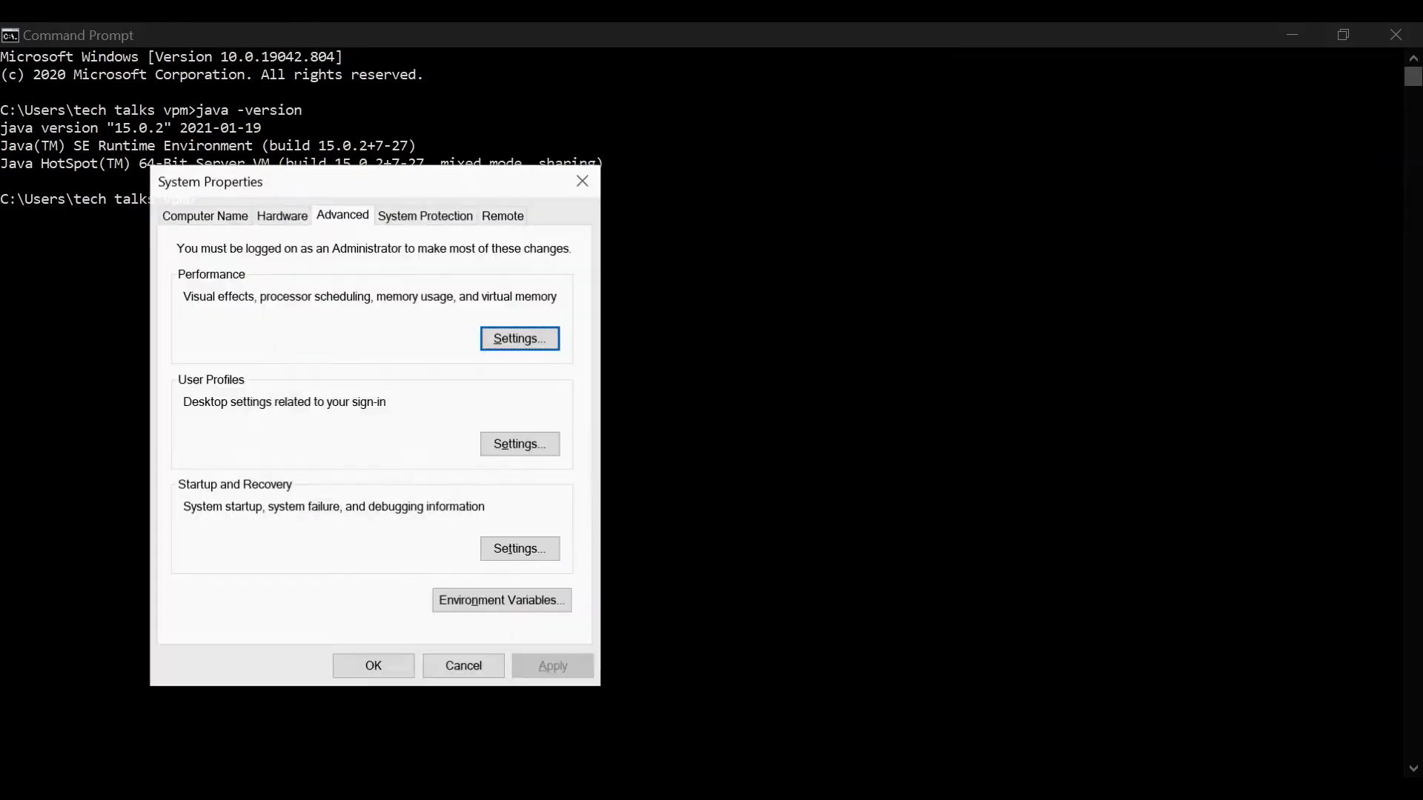
pyautogui.click(470, 604)
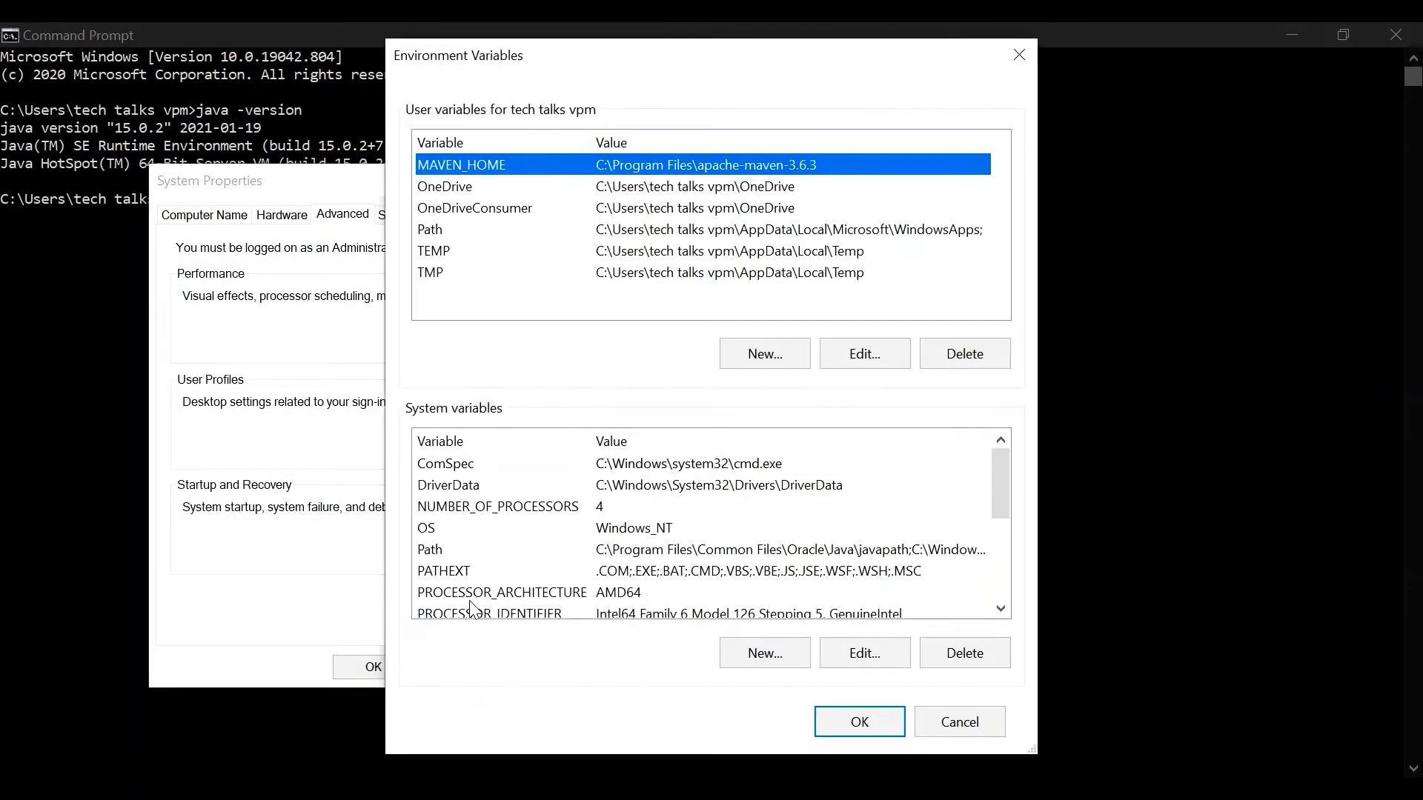
pyautogui.click(669, 549)
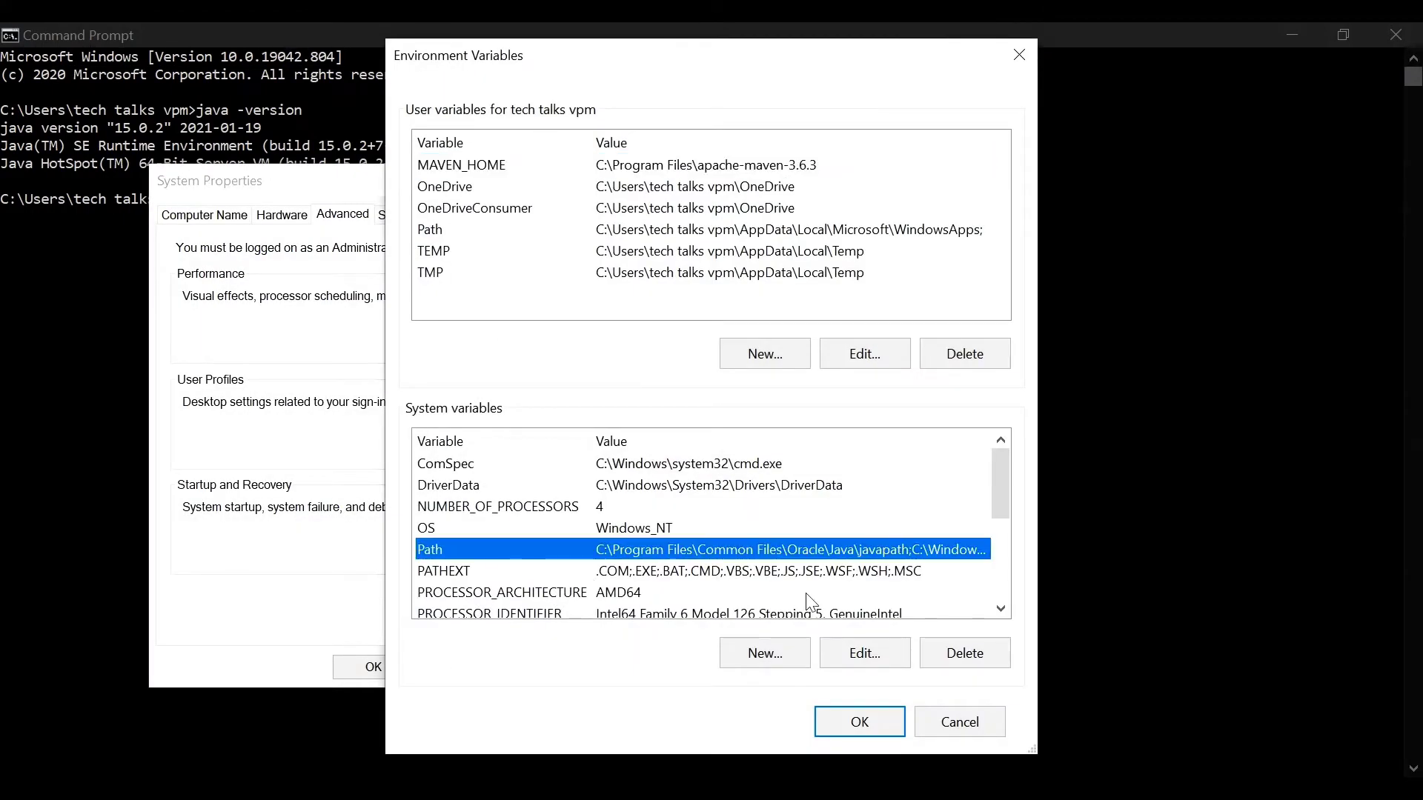
pyautogui.click(851, 667)
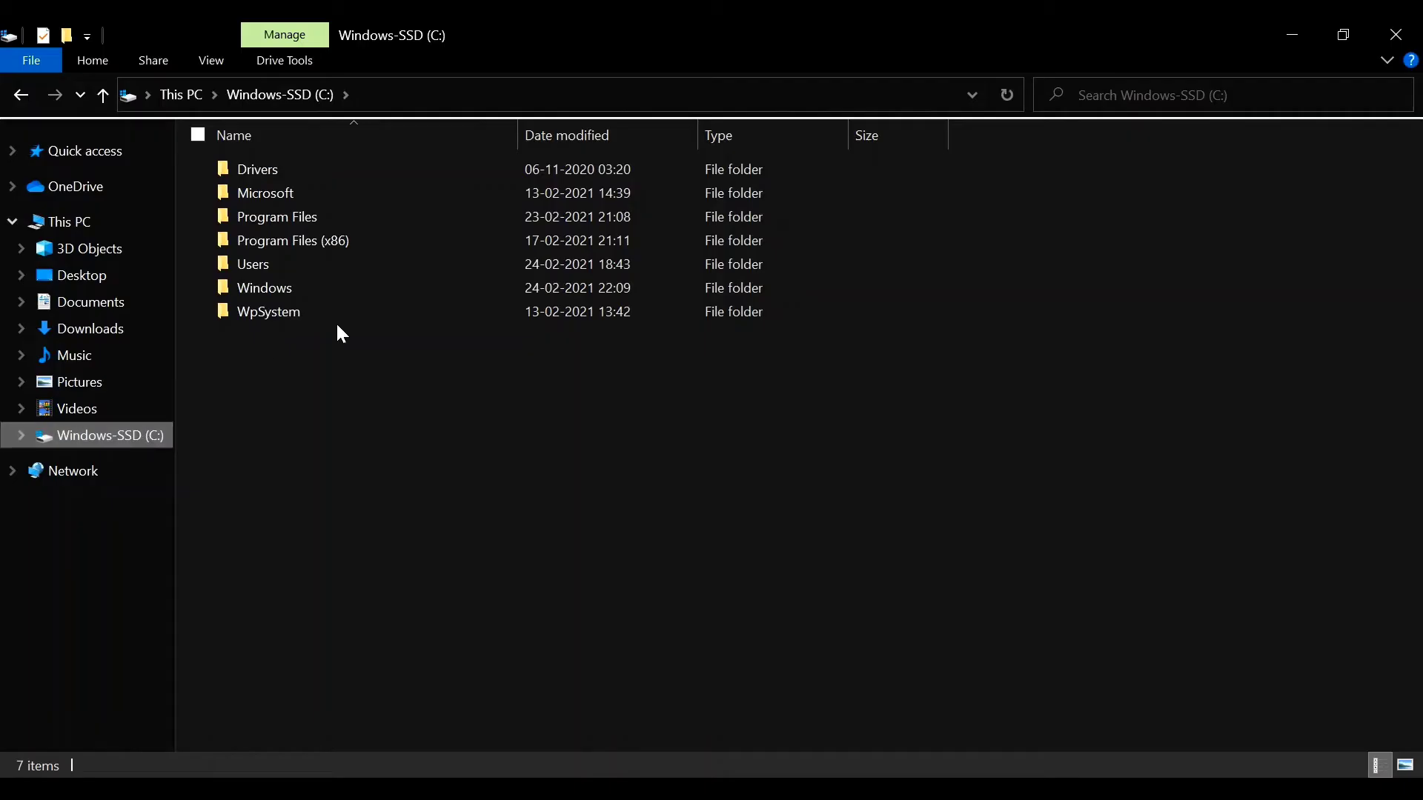
# In File Explorer, browse from drive C: to Program Files\Common Files\Oracle\Java\javapath and inspect the javac application there
pyautogui.doubleClick(310, 218)
pyautogui.doubleClick(311, 218)
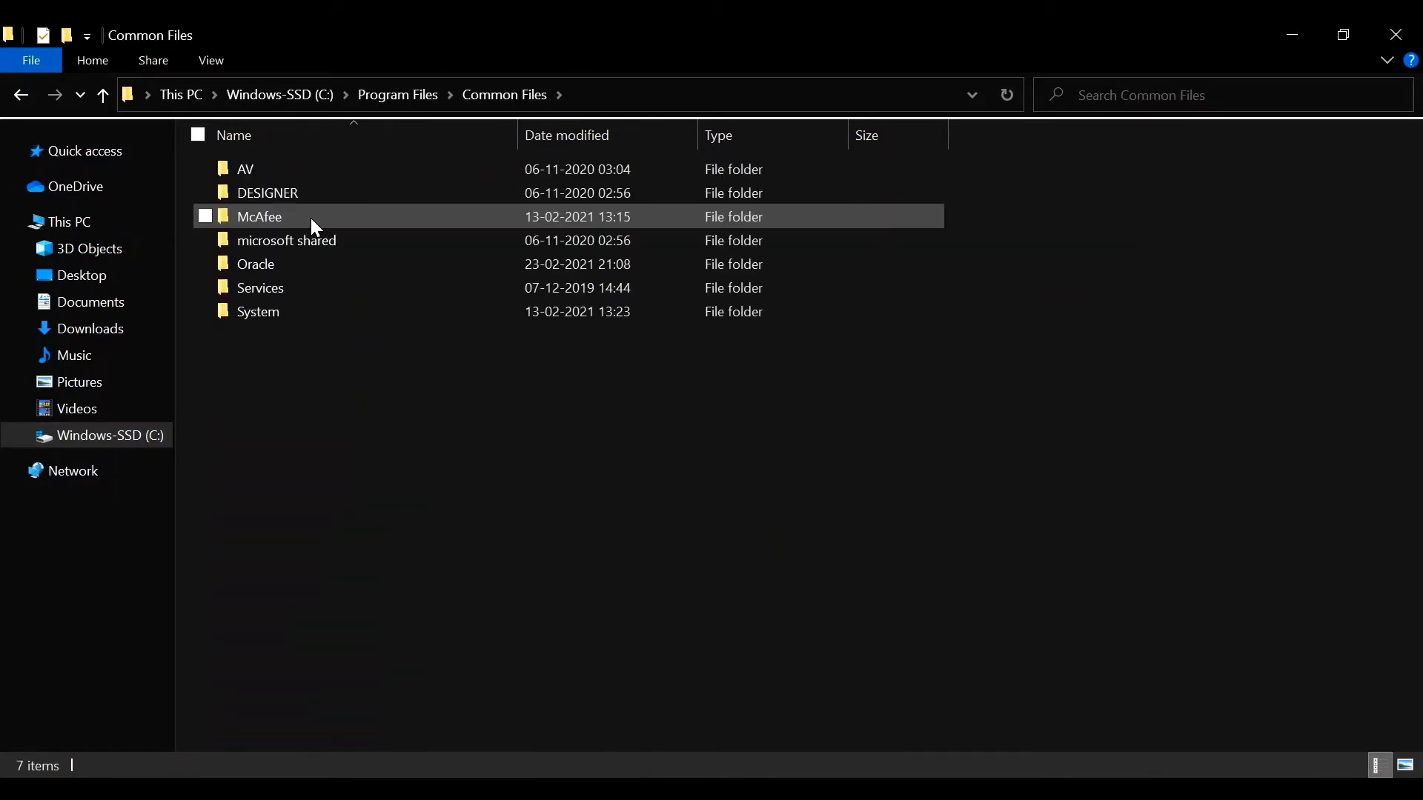
pyautogui.doubleClick(286, 265)
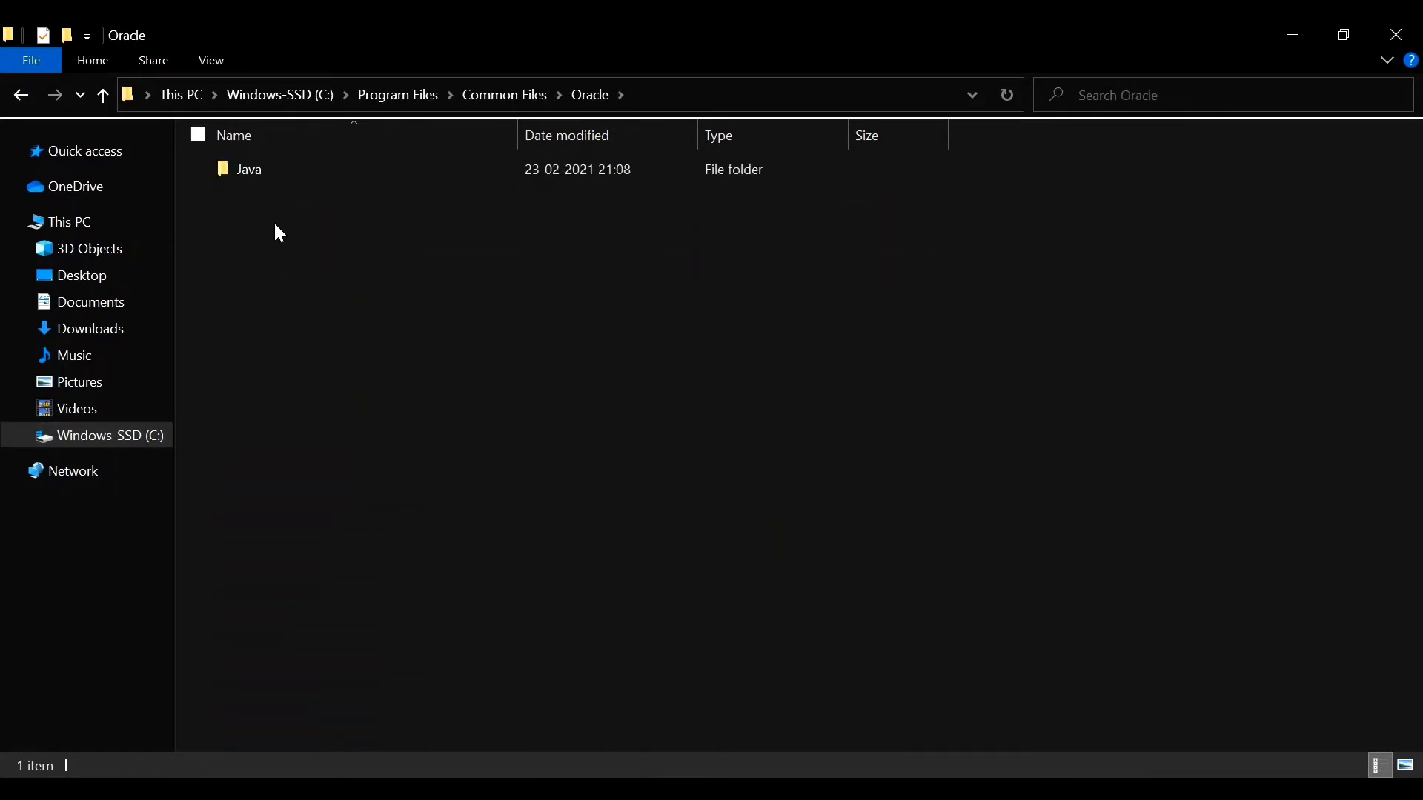
pyautogui.doubleClick(293, 170)
pyautogui.doubleClick(314, 170)
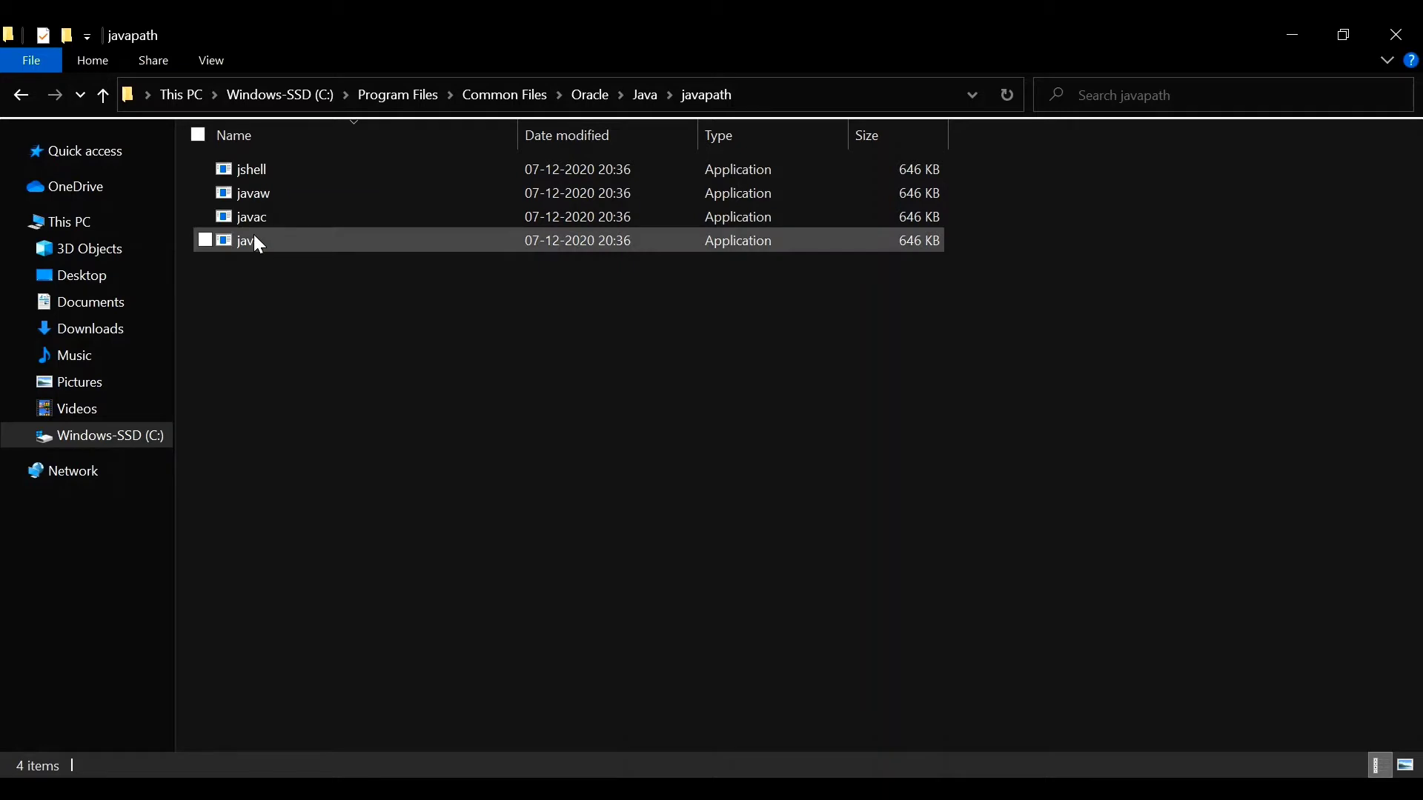
pyautogui.click(301, 215)
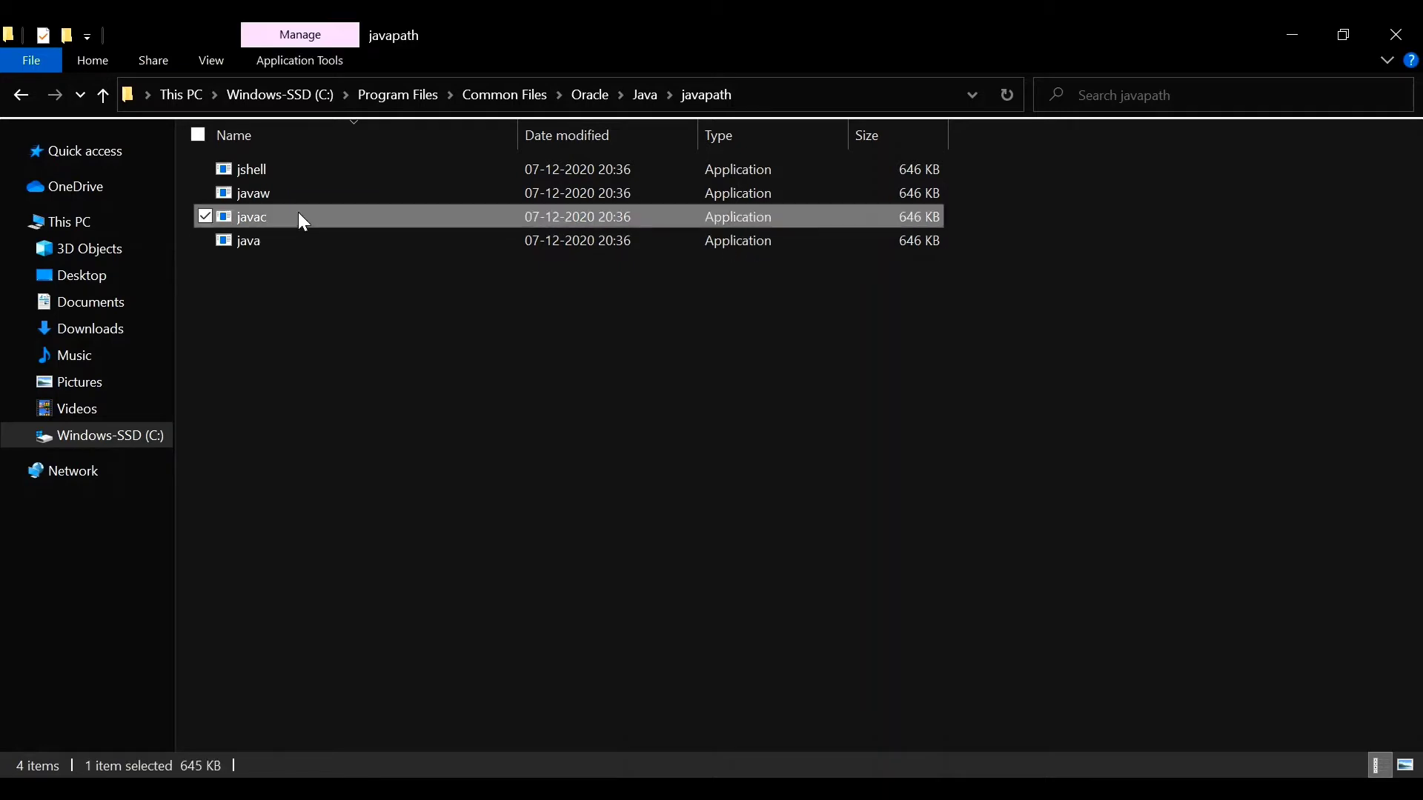
pyautogui.click(442, 415)
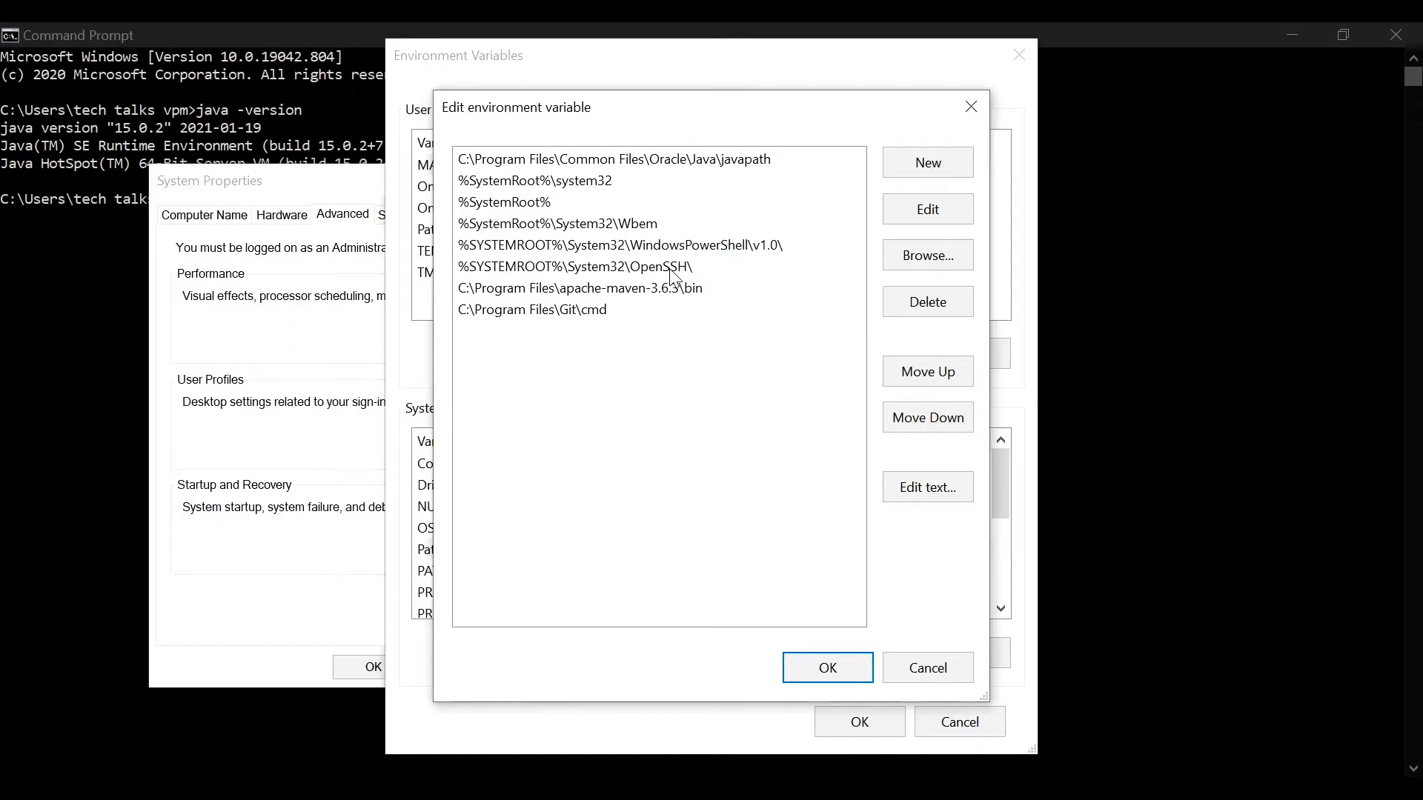
# Search for "eclipse download" in a new browser tab and open the eclipse.org downloads result
pyautogui.click(301, 37)
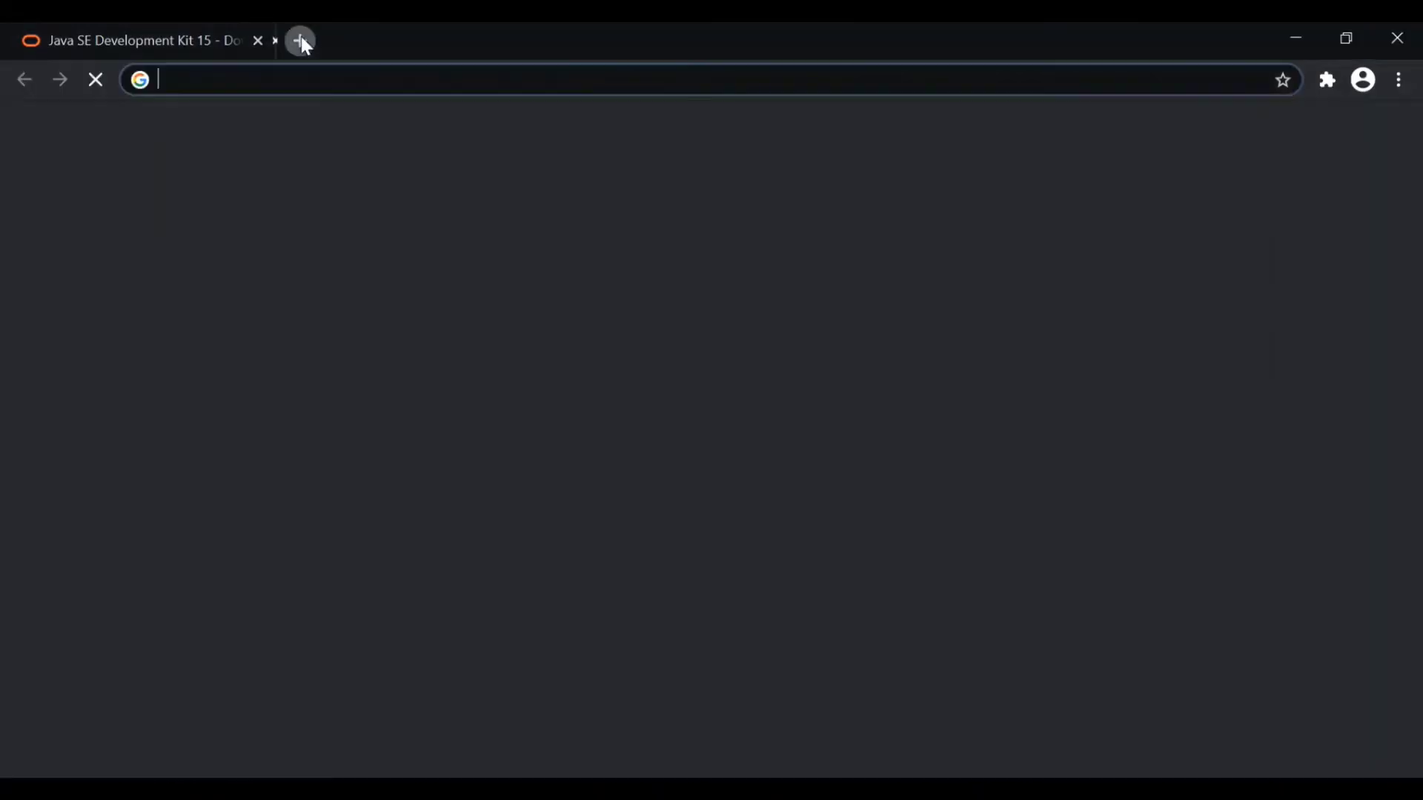
pyautogui.write('ecl')
pyautogui.press('Return')
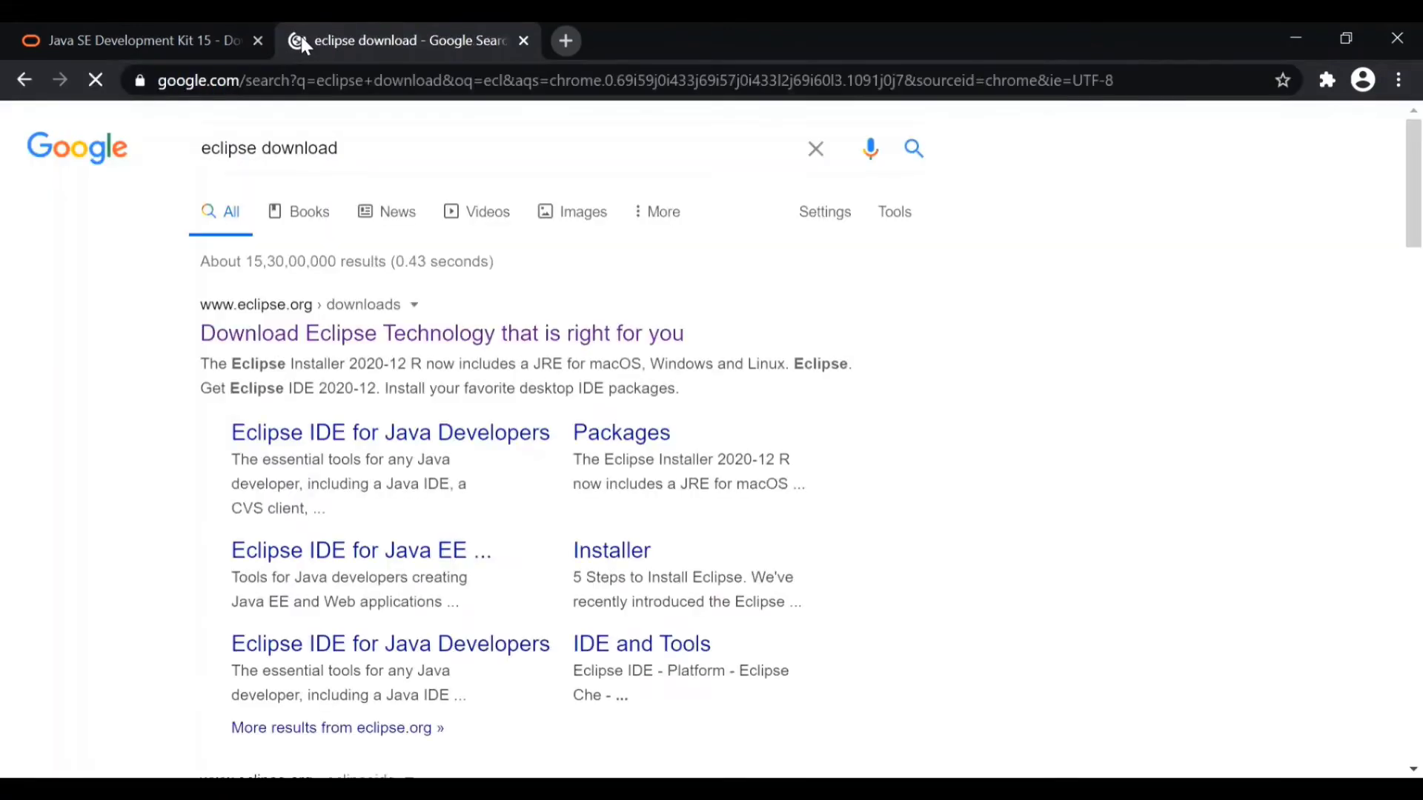
pyautogui.click(454, 347)
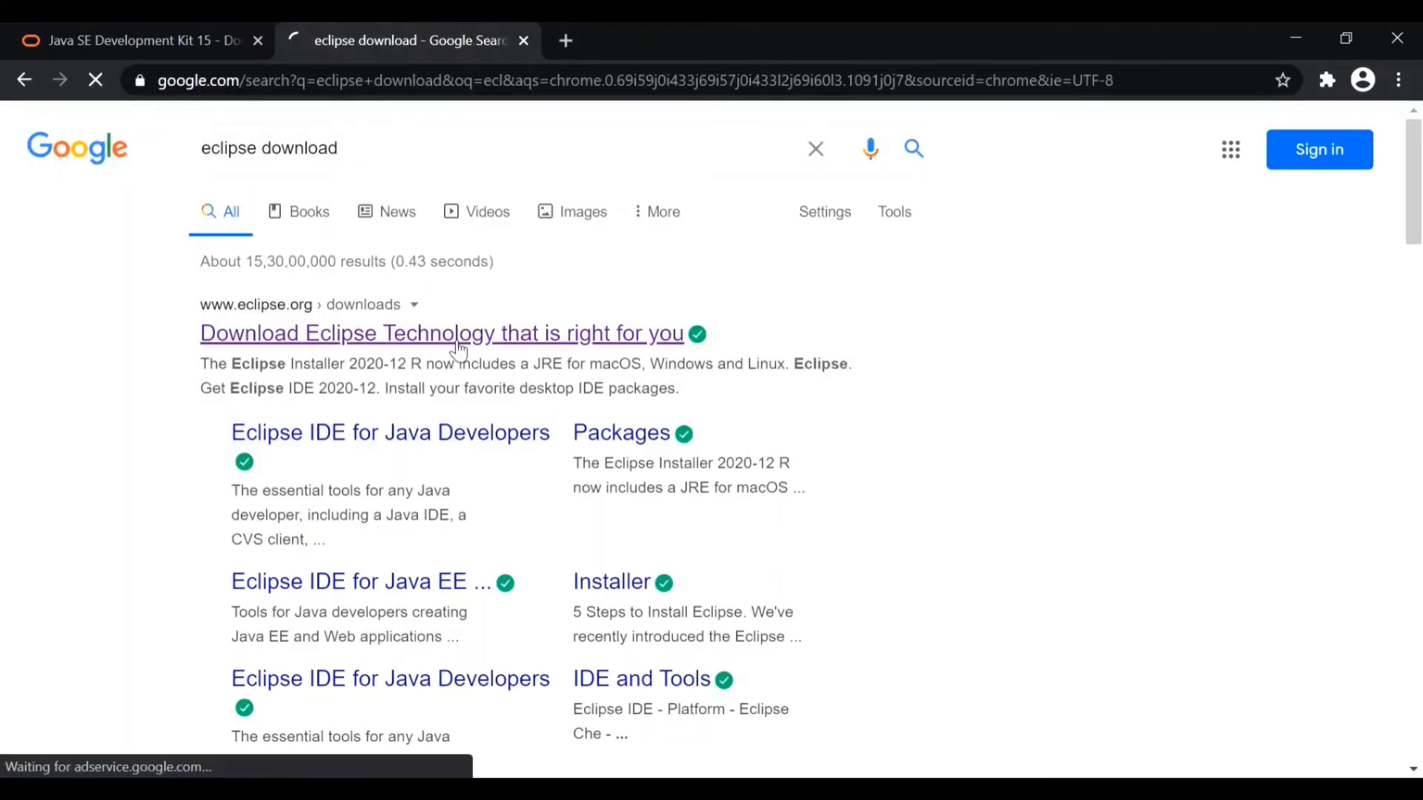
# Download the Eclipse IDE 2020-12 installer eclipse-inst-jre-win64.exe from the Eclipse downloads page and run it
pyautogui.scroll(-8, 588, 483)
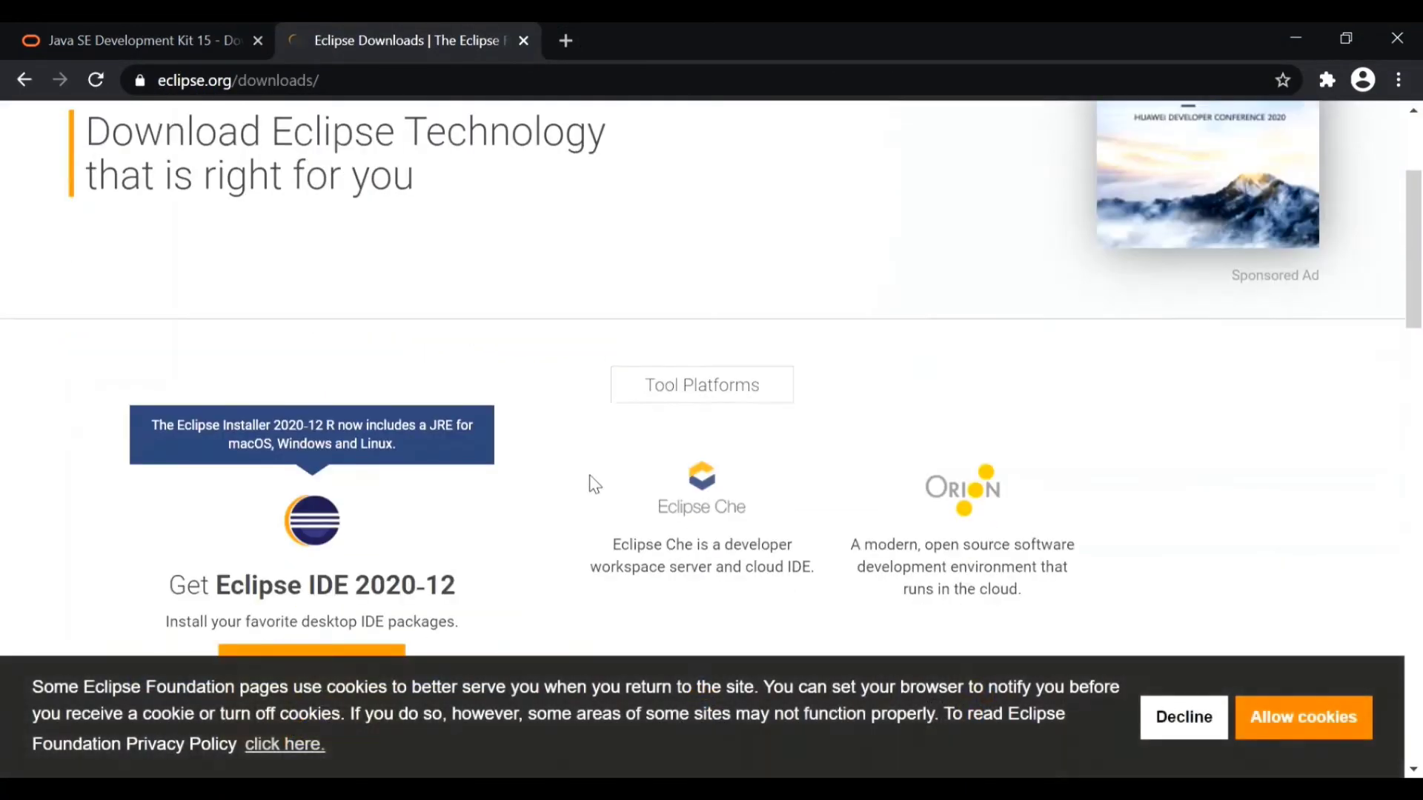
pyautogui.click(354, 345)
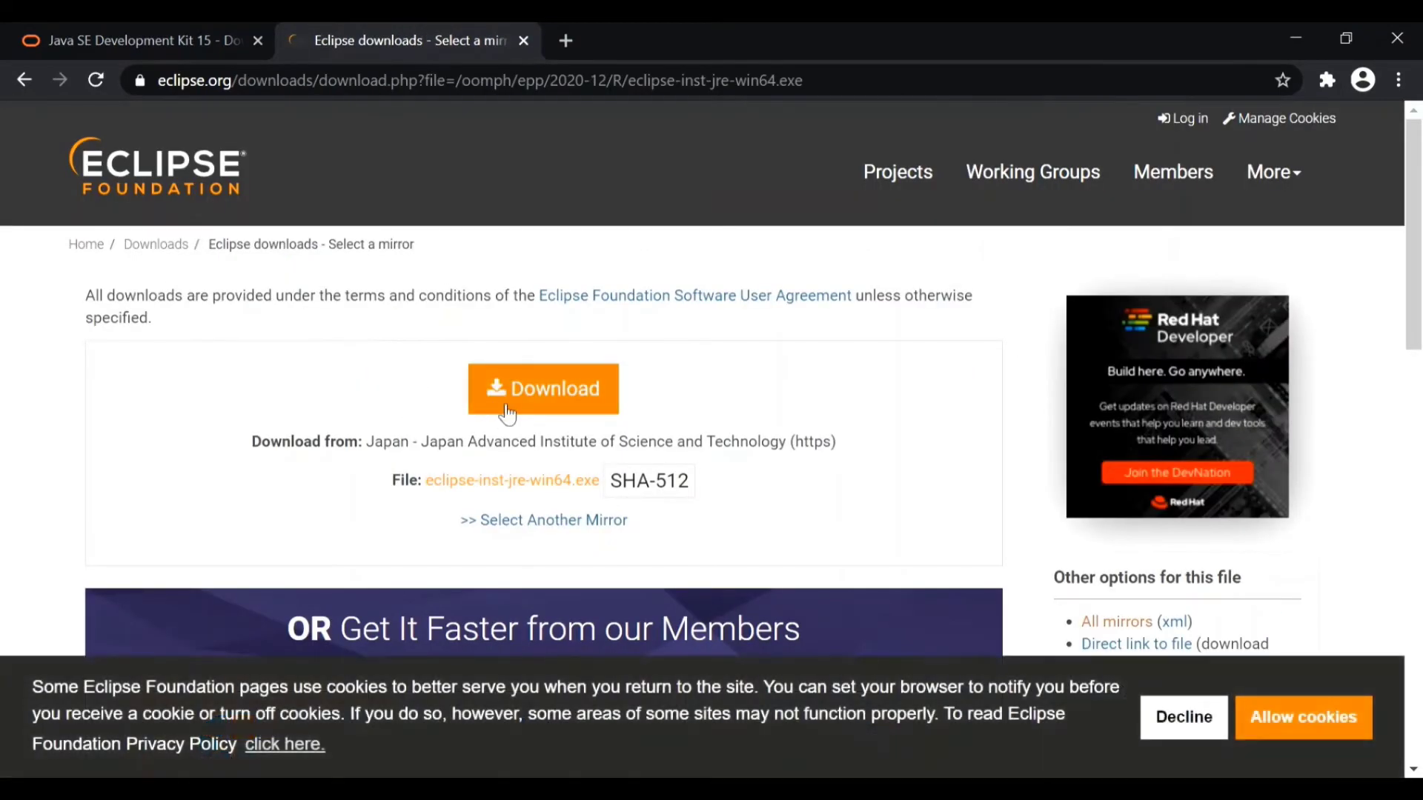
pyautogui.click(540, 387)
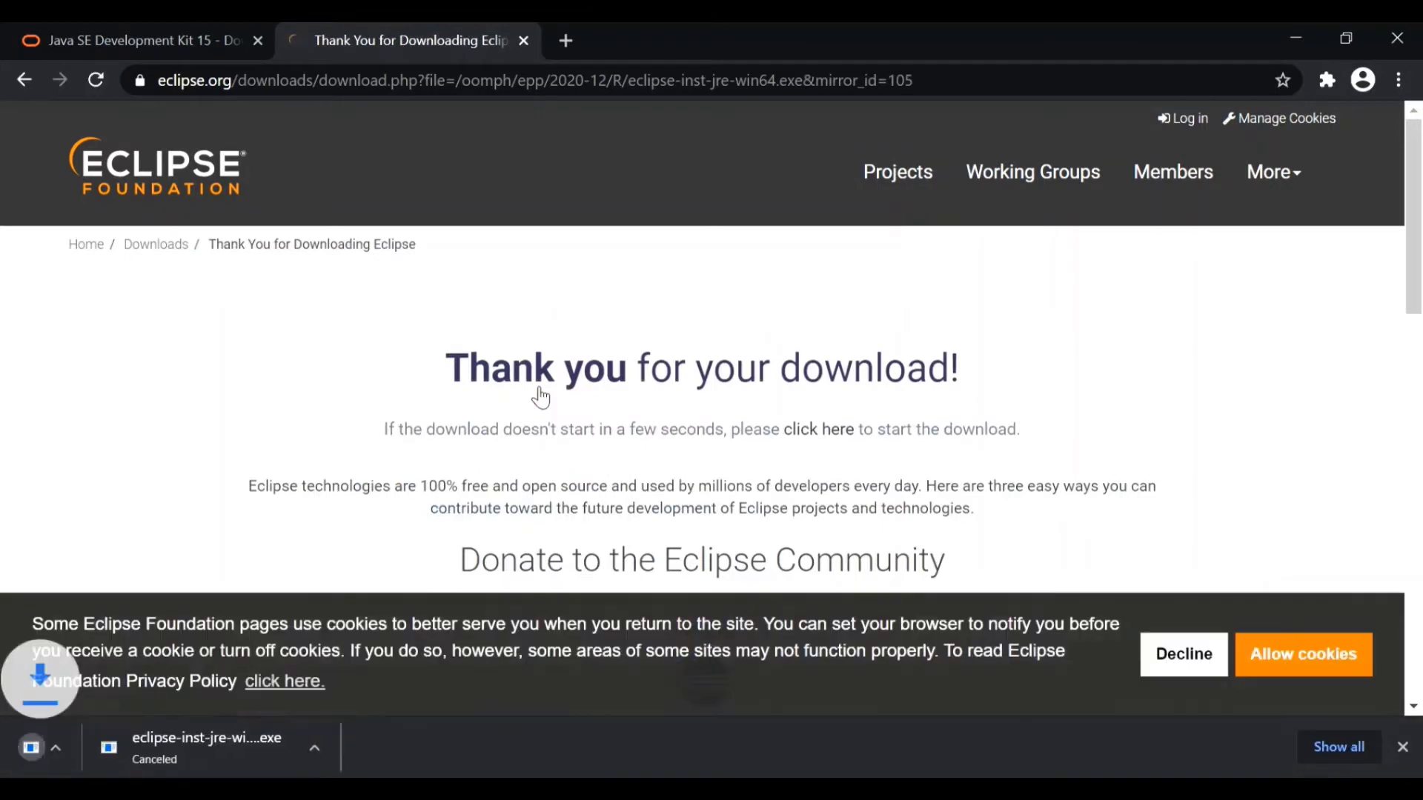
pyautogui.click(174, 758)
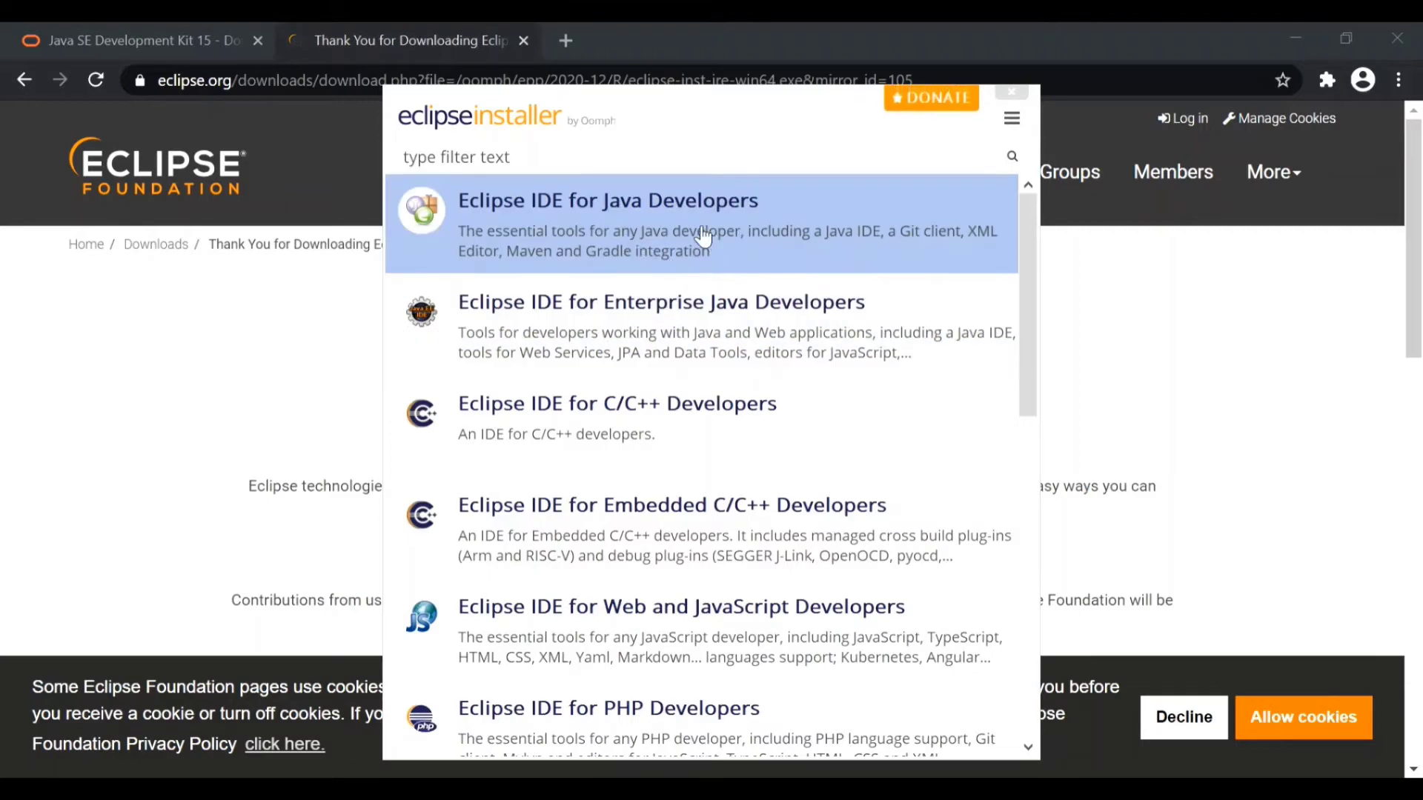
# Install Eclipse IDE for Java Developers with the proposed JDK and folder, accepting the Eclipse Foundation Software User Agreement
pyautogui.click(703, 236)
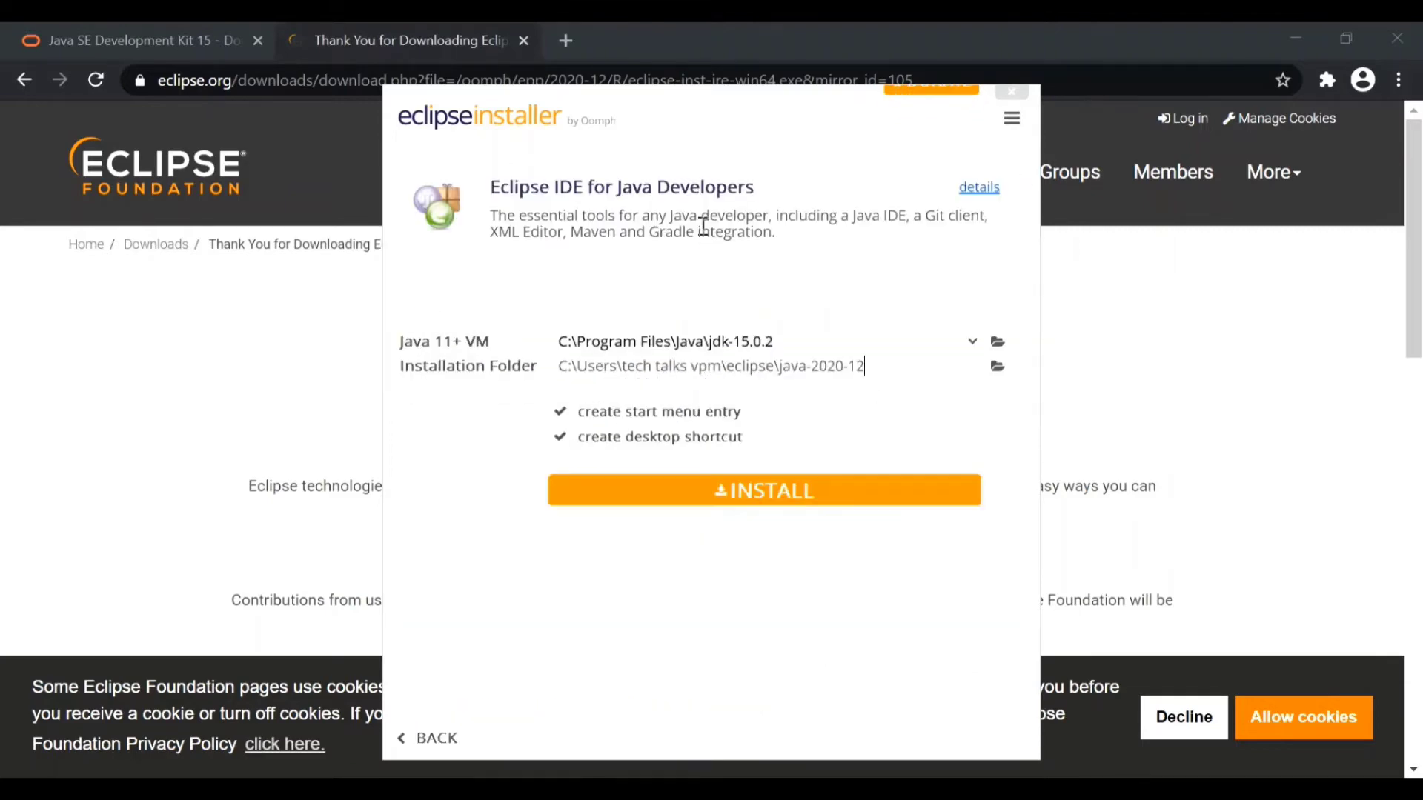
pyautogui.click(750, 492)
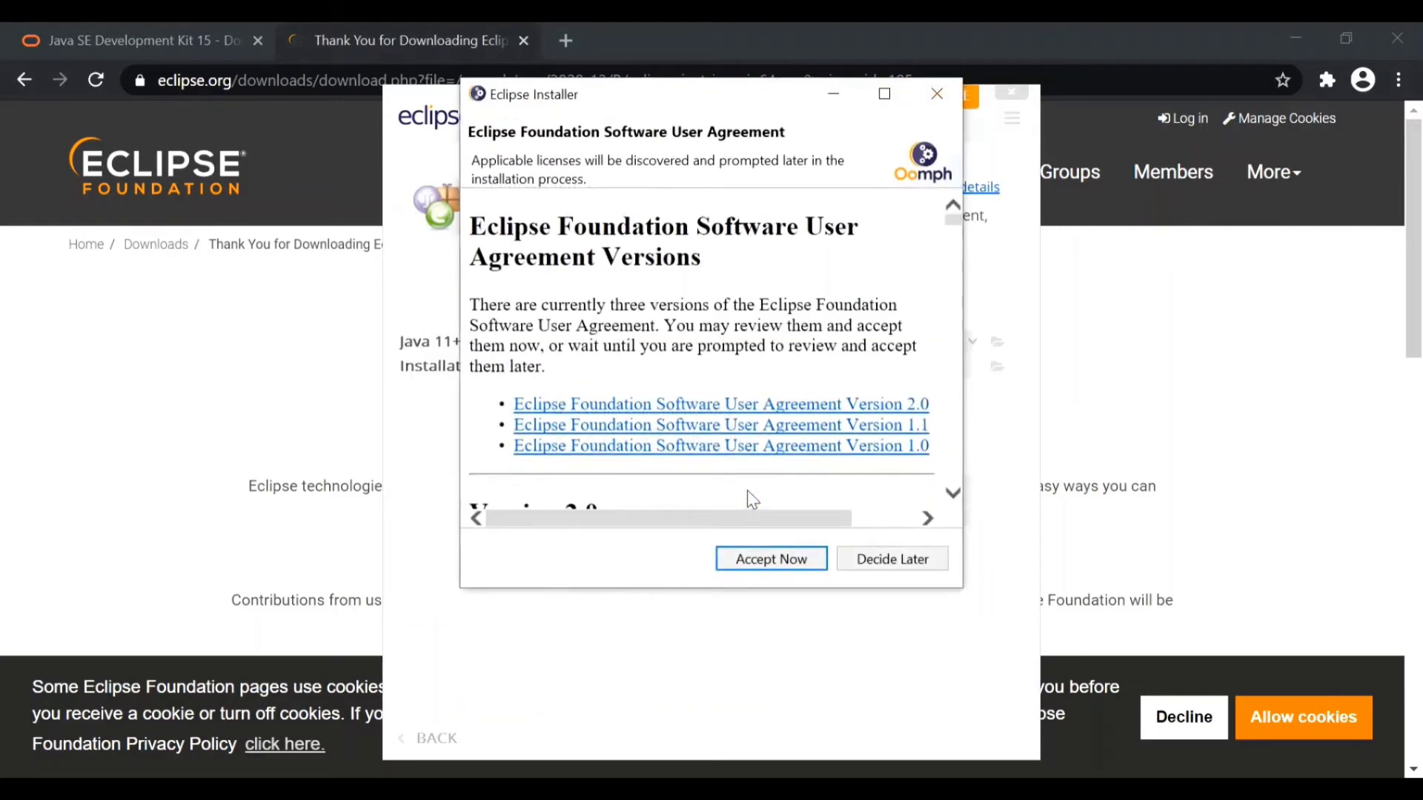
pyautogui.click(762, 565)
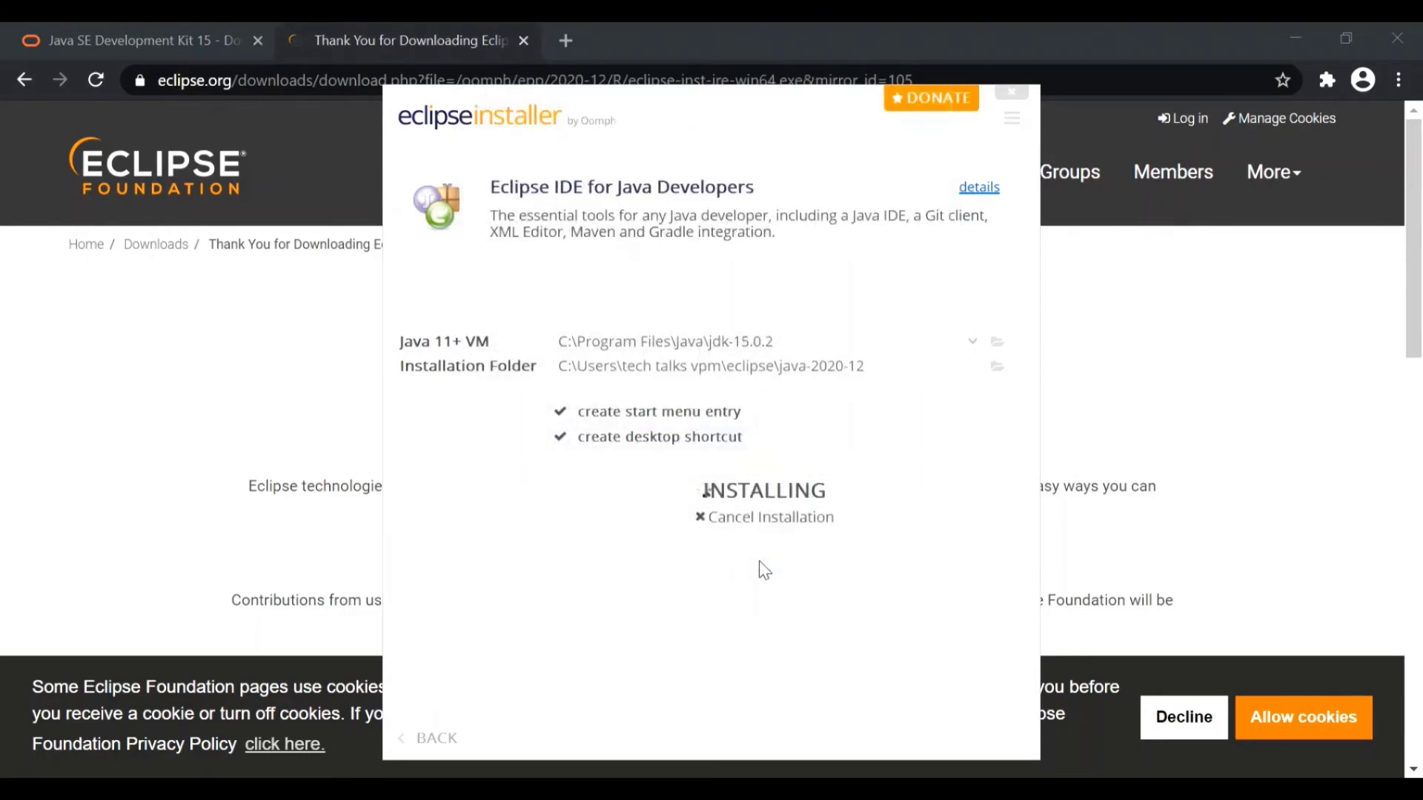
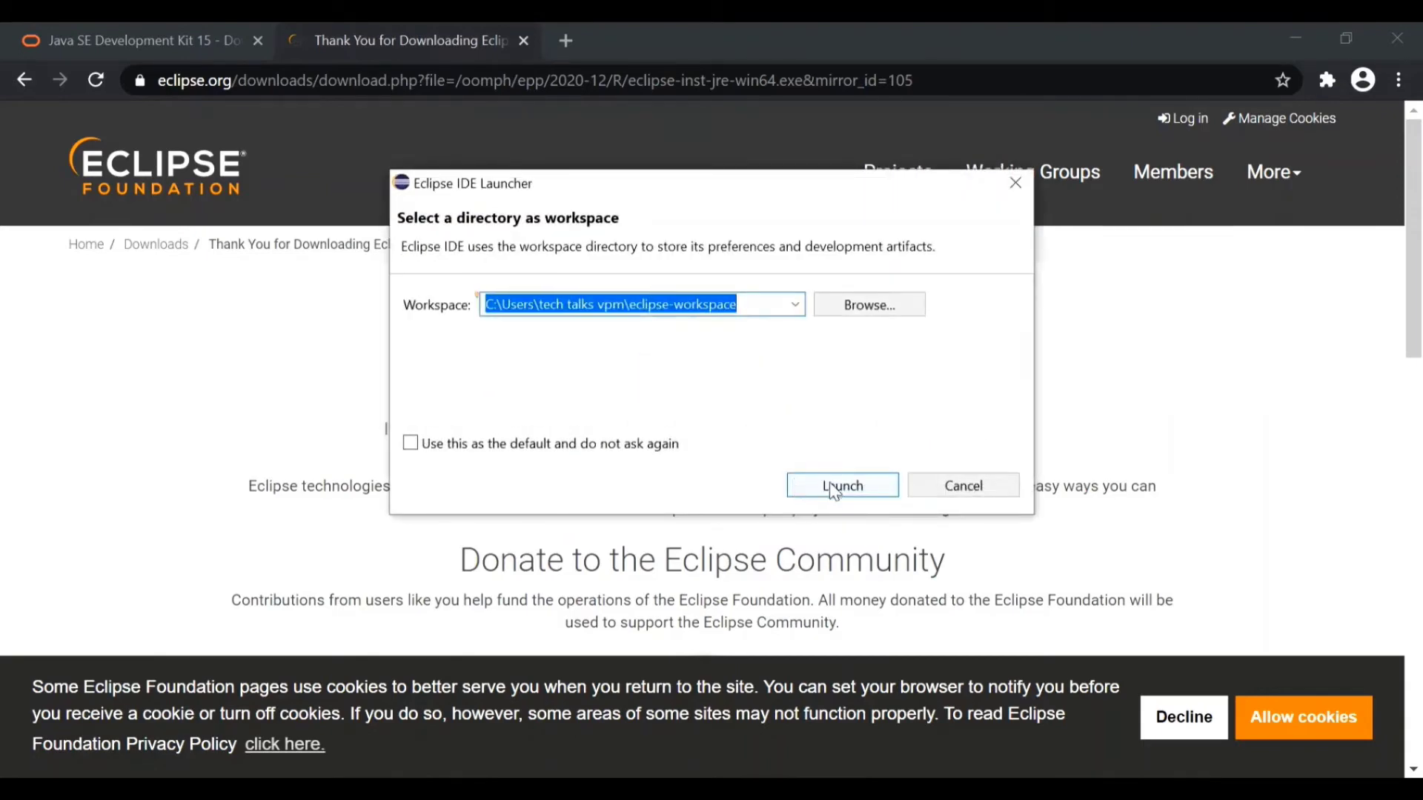
# Launch Eclipse with the default eclipse-workspace directory, maximise its window and look over the Welcome page
pyautogui.click(830, 485)
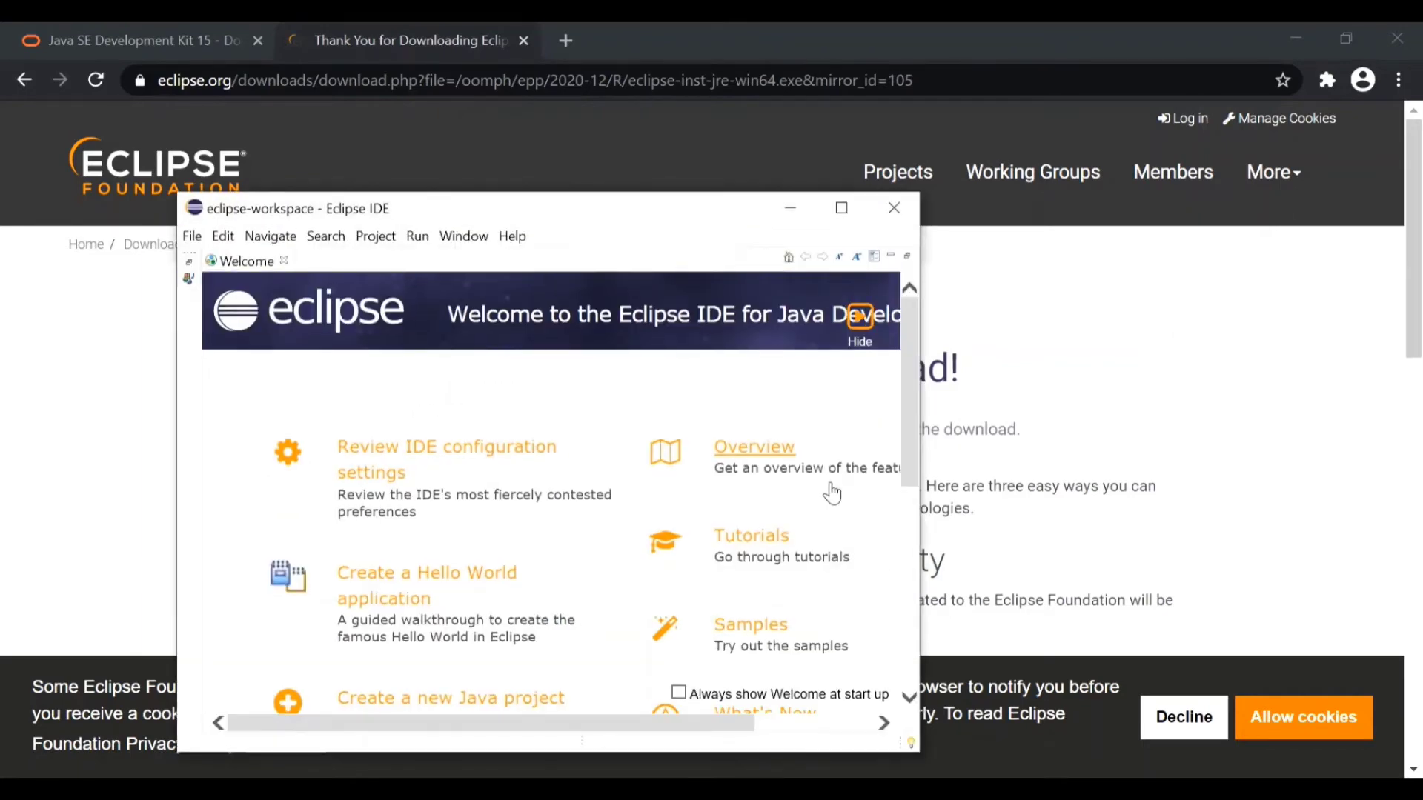
pyautogui.click(842, 208)
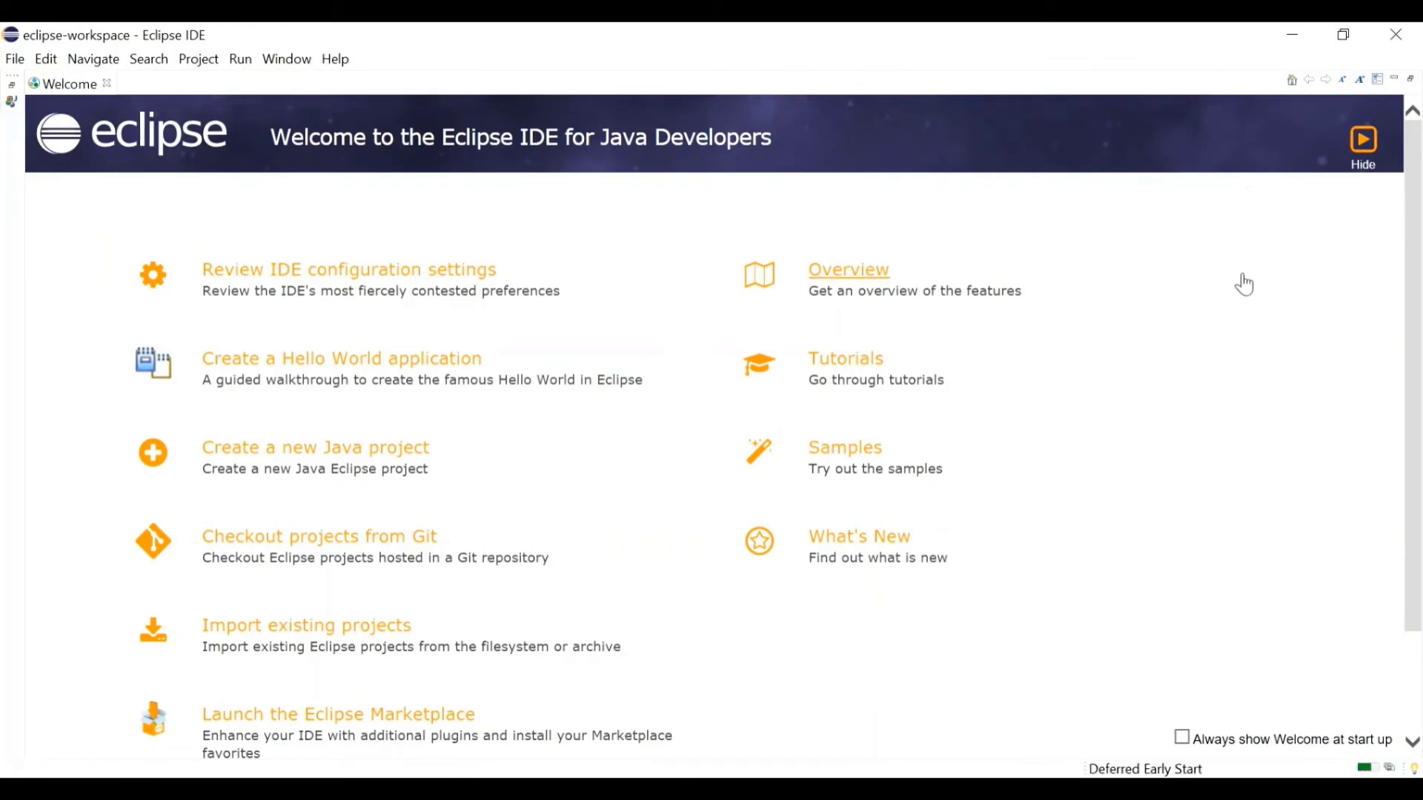
pyautogui.scroll(-3, 1245, 284)
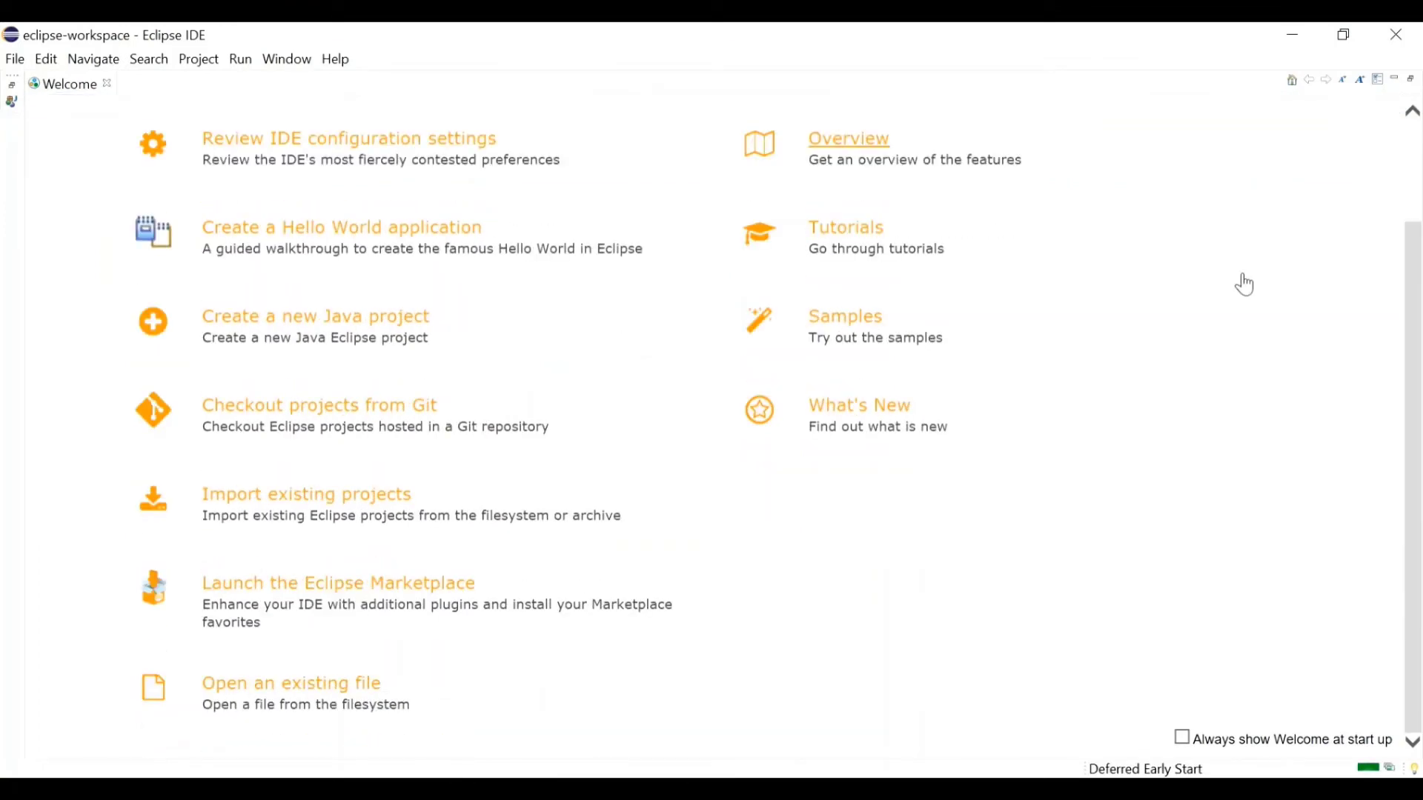
pyautogui.scroll(3, 1245, 285)
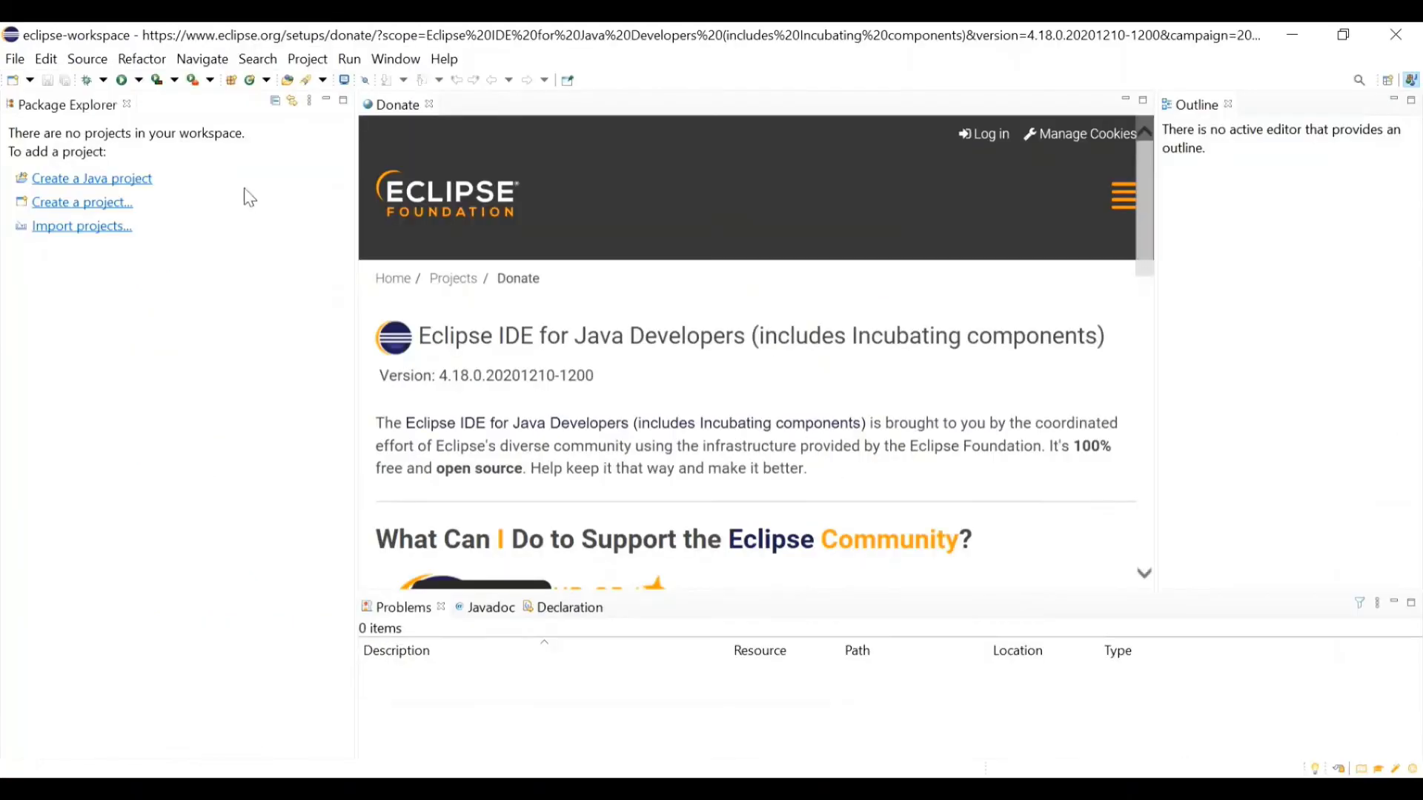
# Create a Java project named HelloWorld with the default settings and without a module-info.java file
pyautogui.click(15, 59)
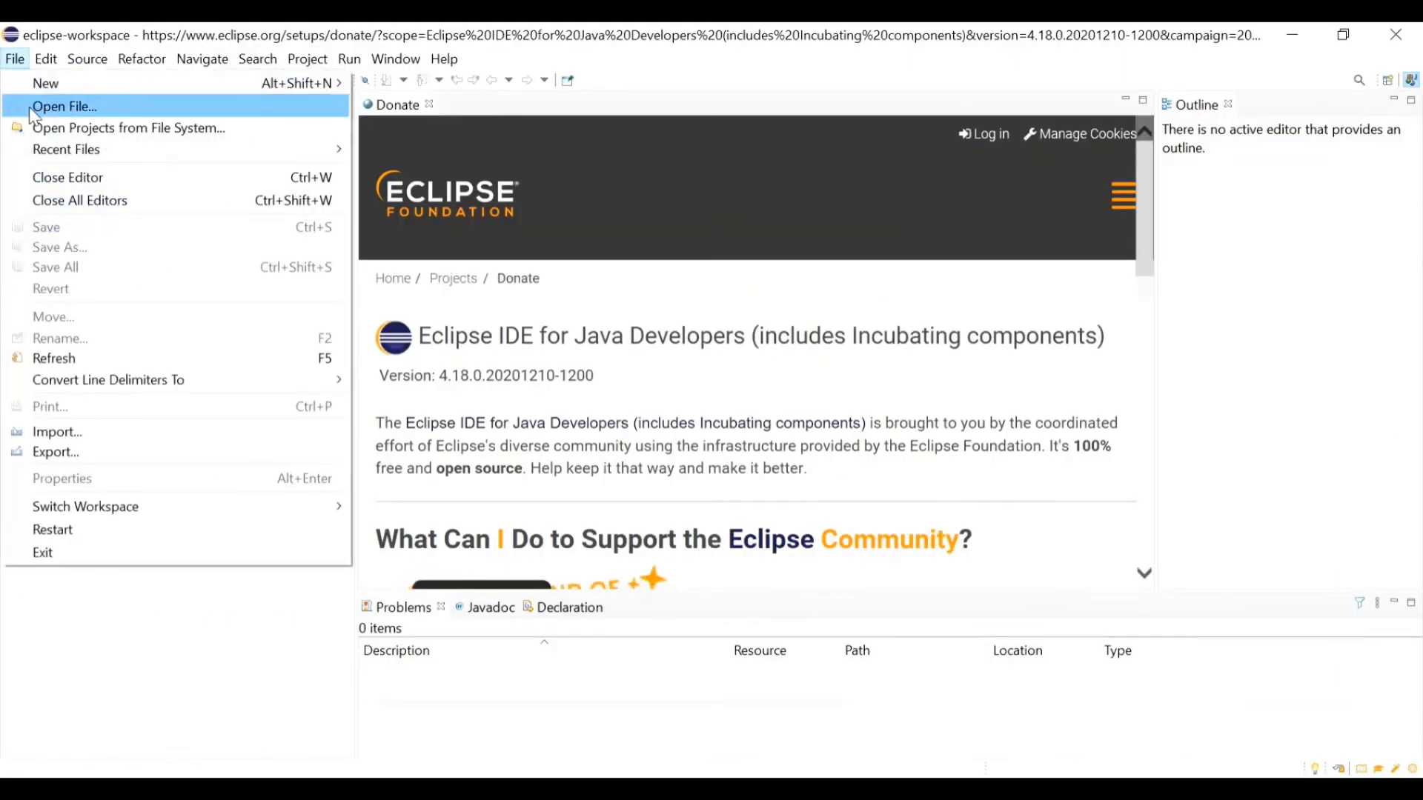
pyautogui.moveTo(111, 83)
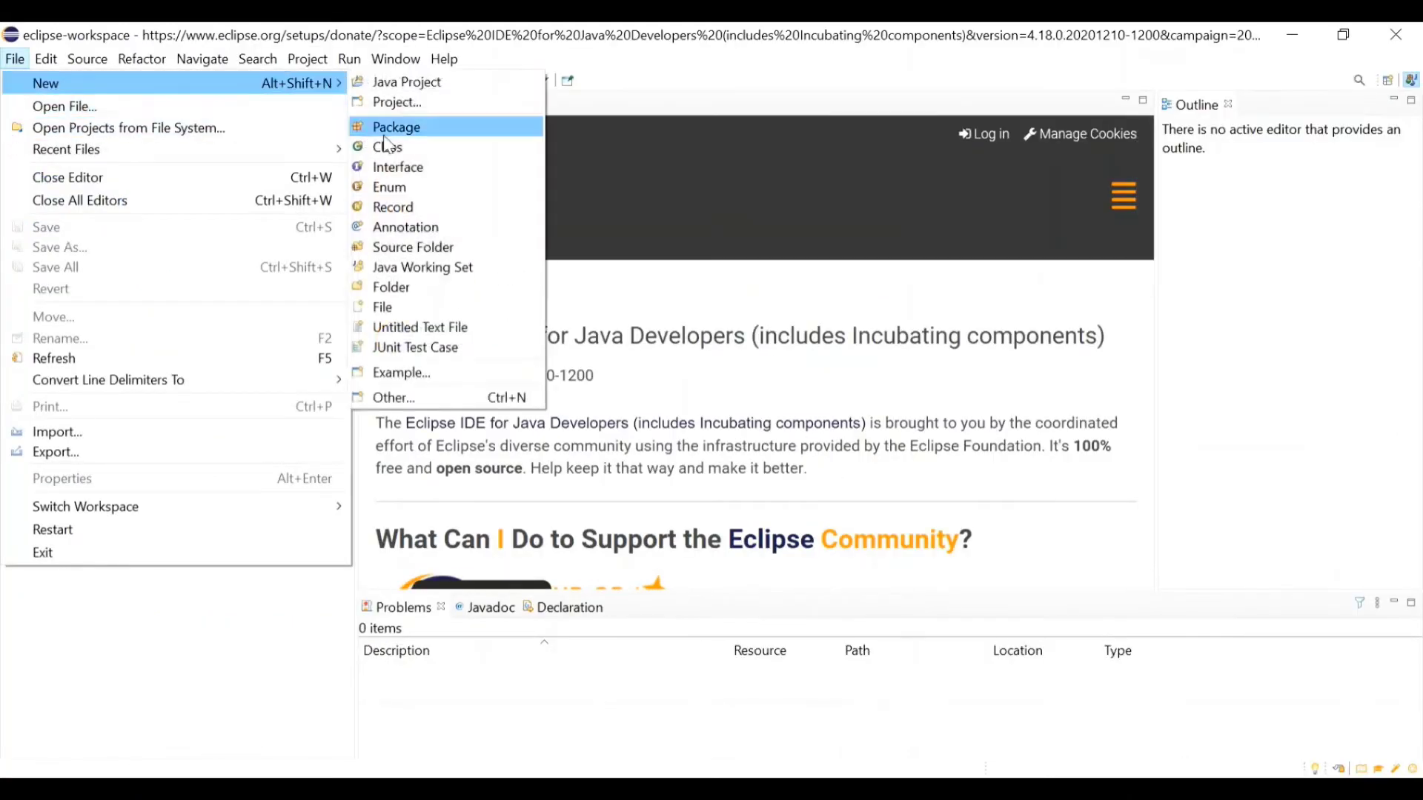
pyautogui.click(442, 82)
pyautogui.write('He')
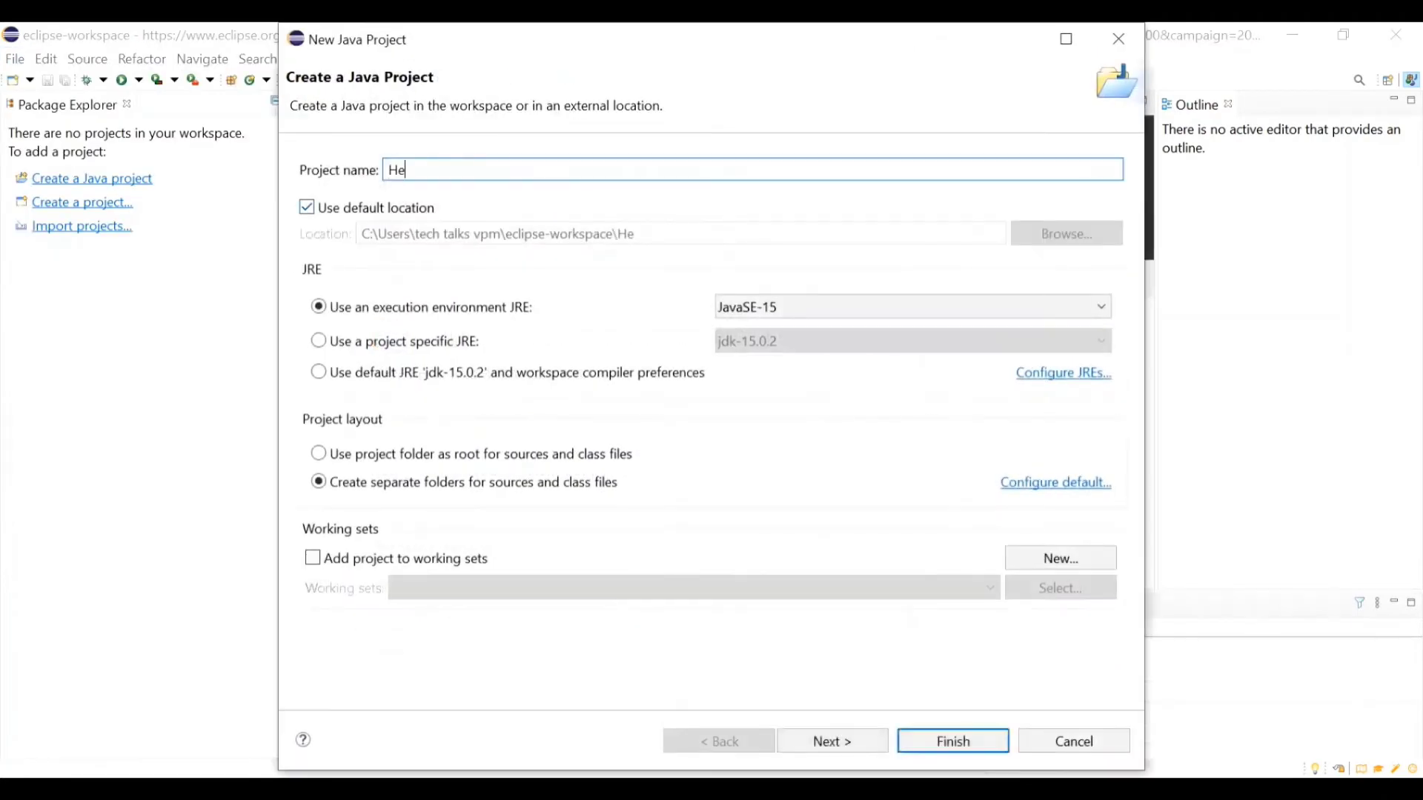
pyautogui.write('lloWorld')
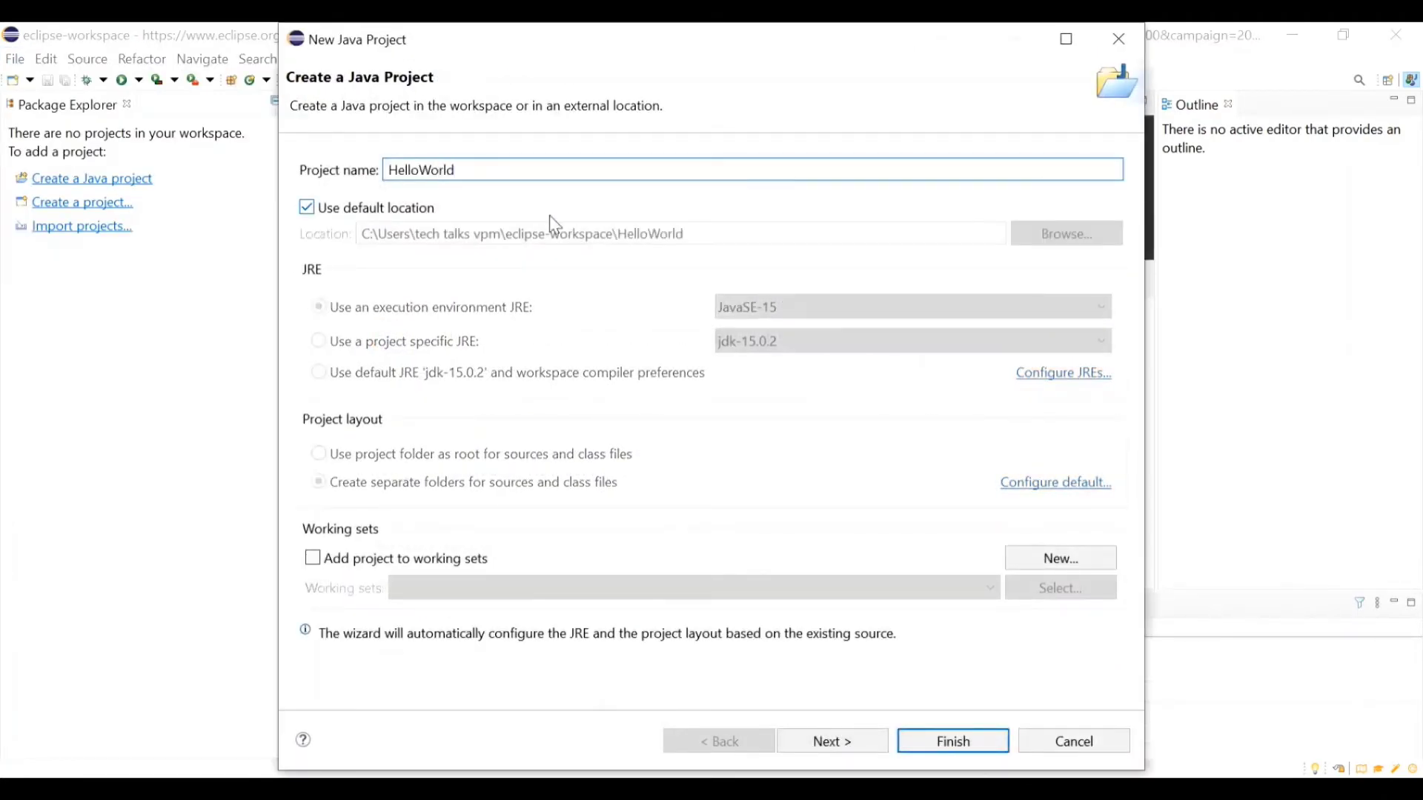
pyautogui.click(954, 741)
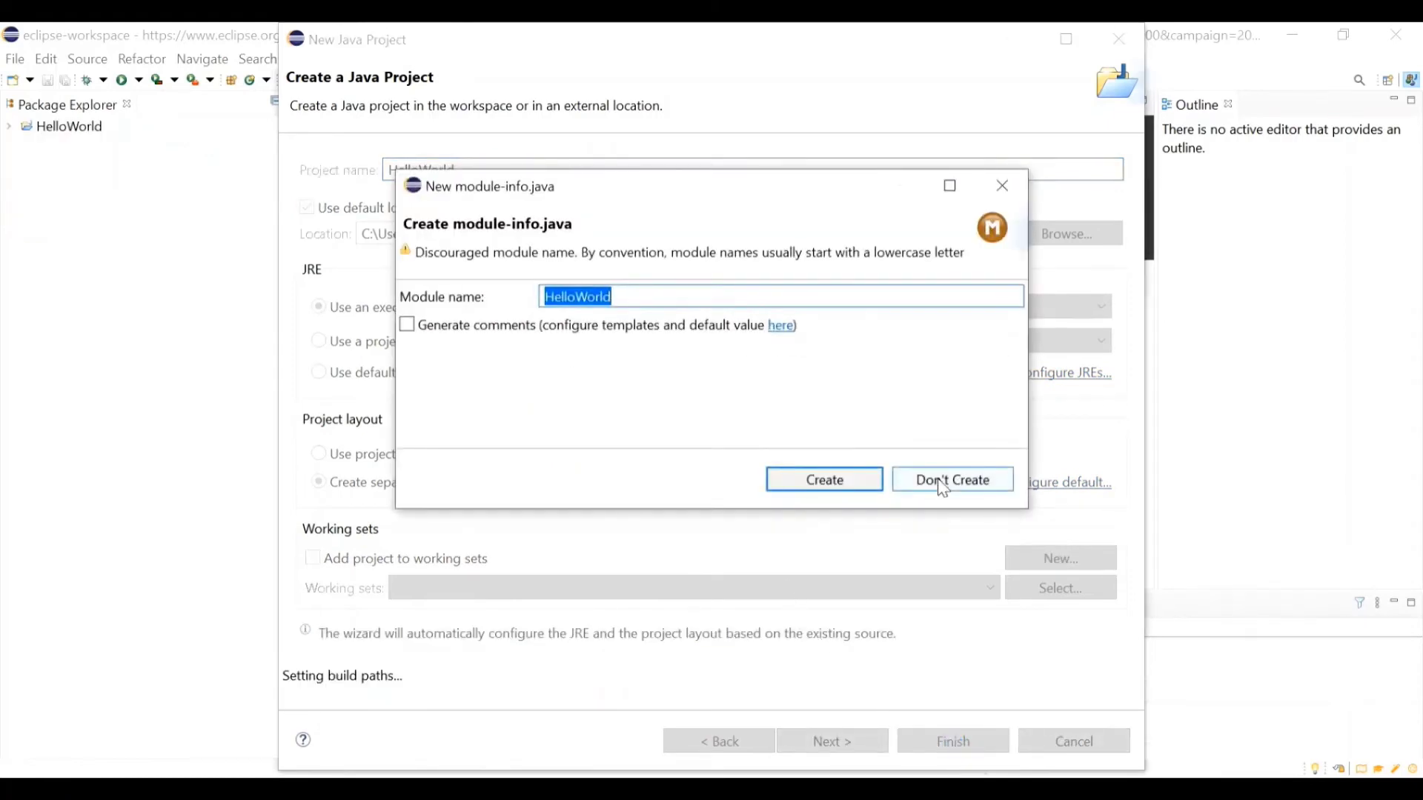
pyautogui.click(937, 478)
# Create a public Java class named HelloJava in the src folder of the HelloWorld project
pyautogui.click(9, 126)
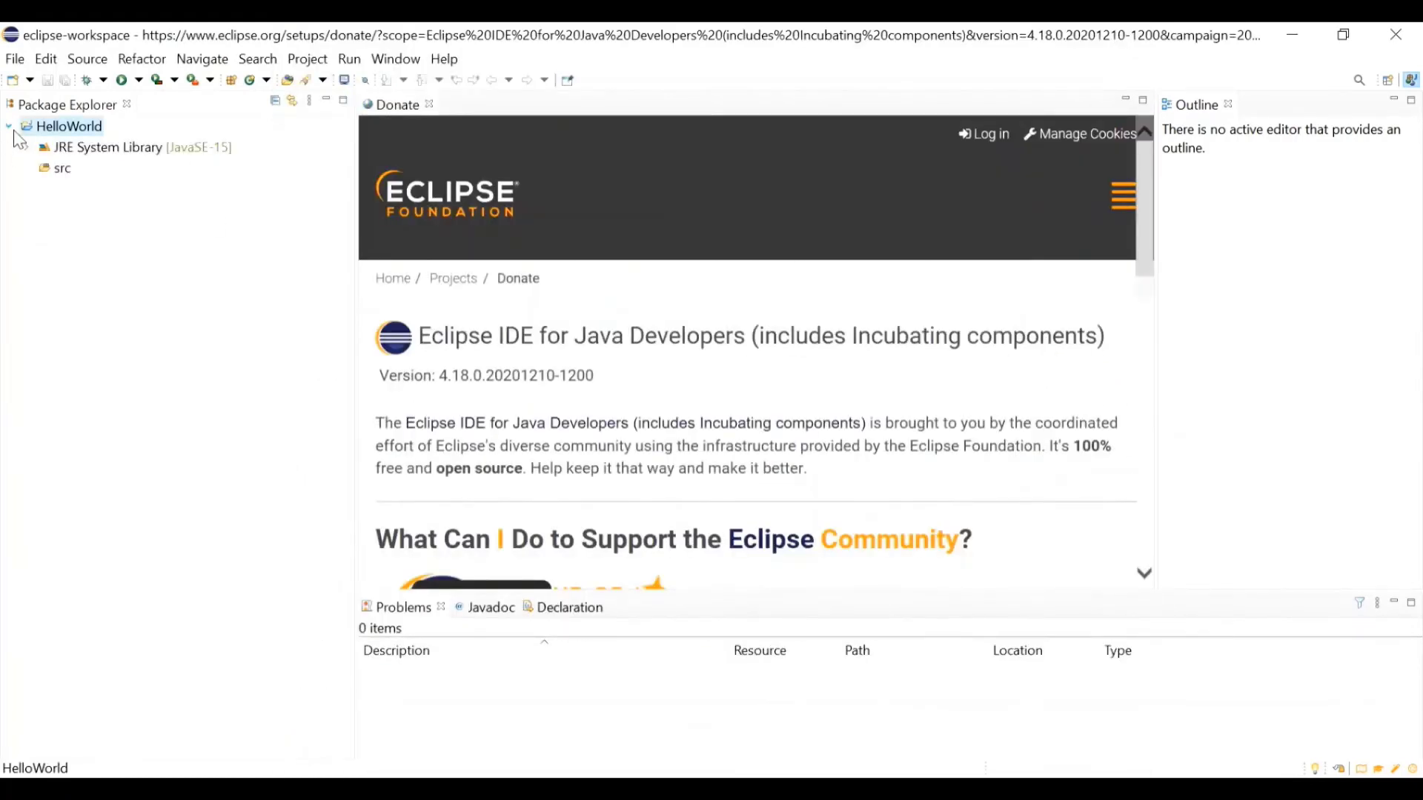
pyautogui.click(55, 169)
pyautogui.rightClick(51, 166)
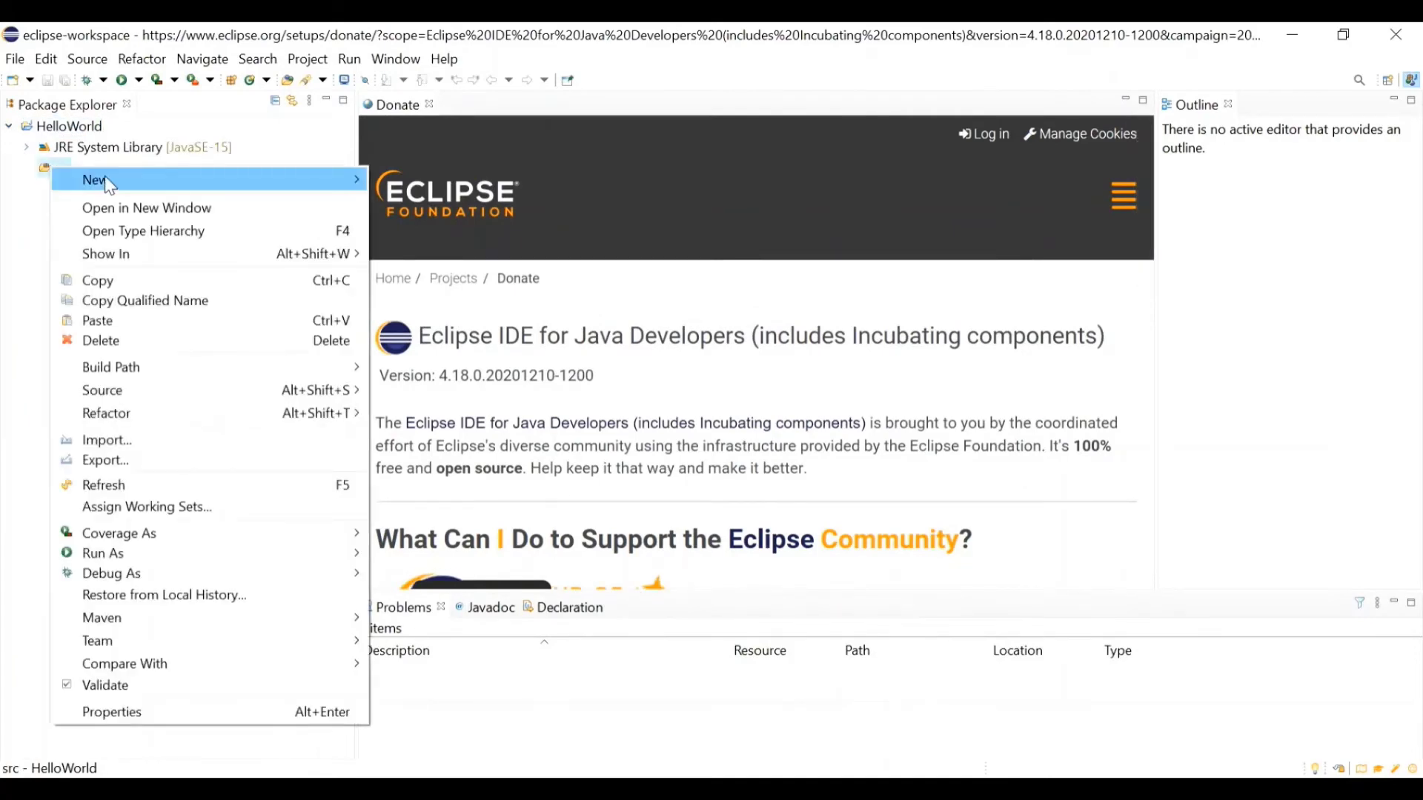
pyautogui.moveTo(100, 181)
pyautogui.click(446, 242)
pyautogui.write('H')
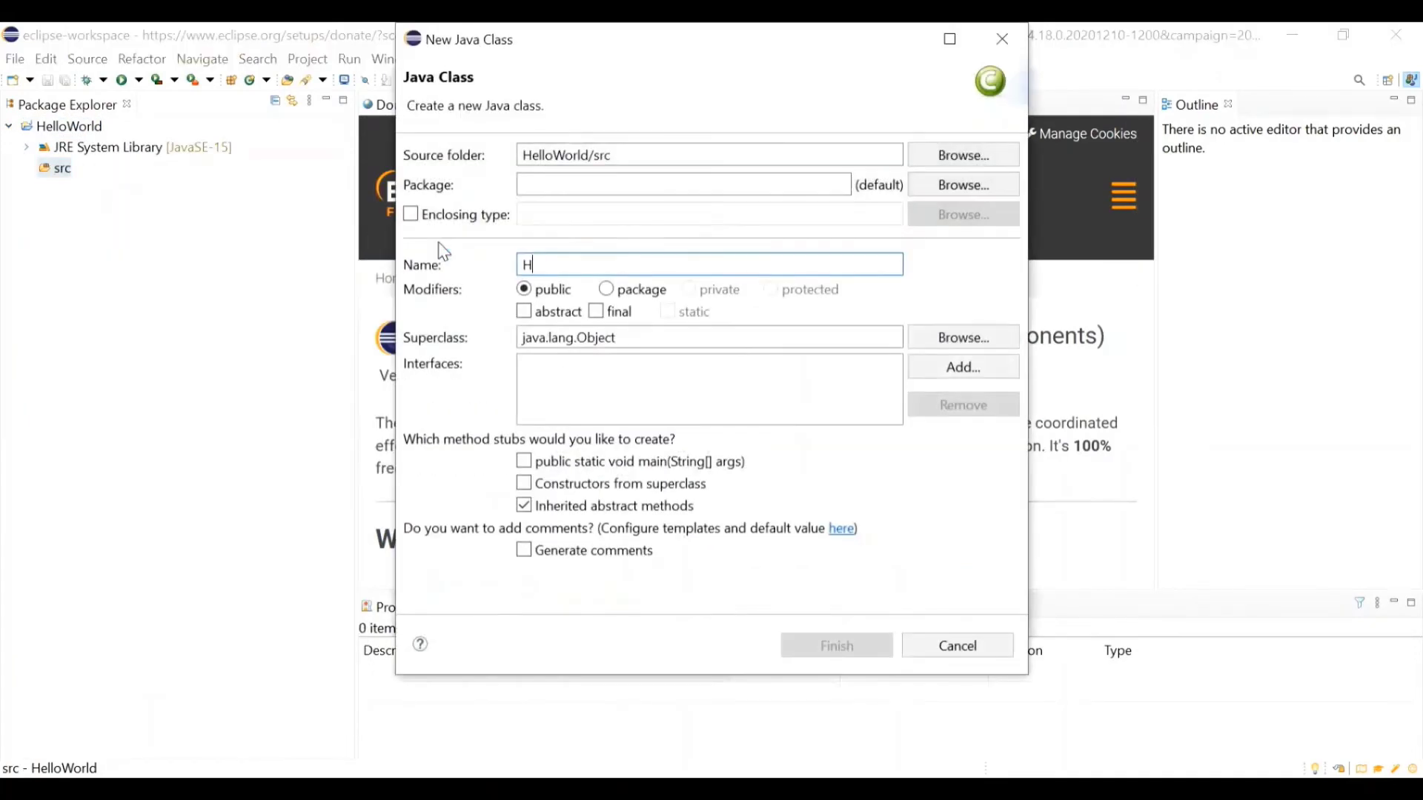
pyautogui.write('elloJava')
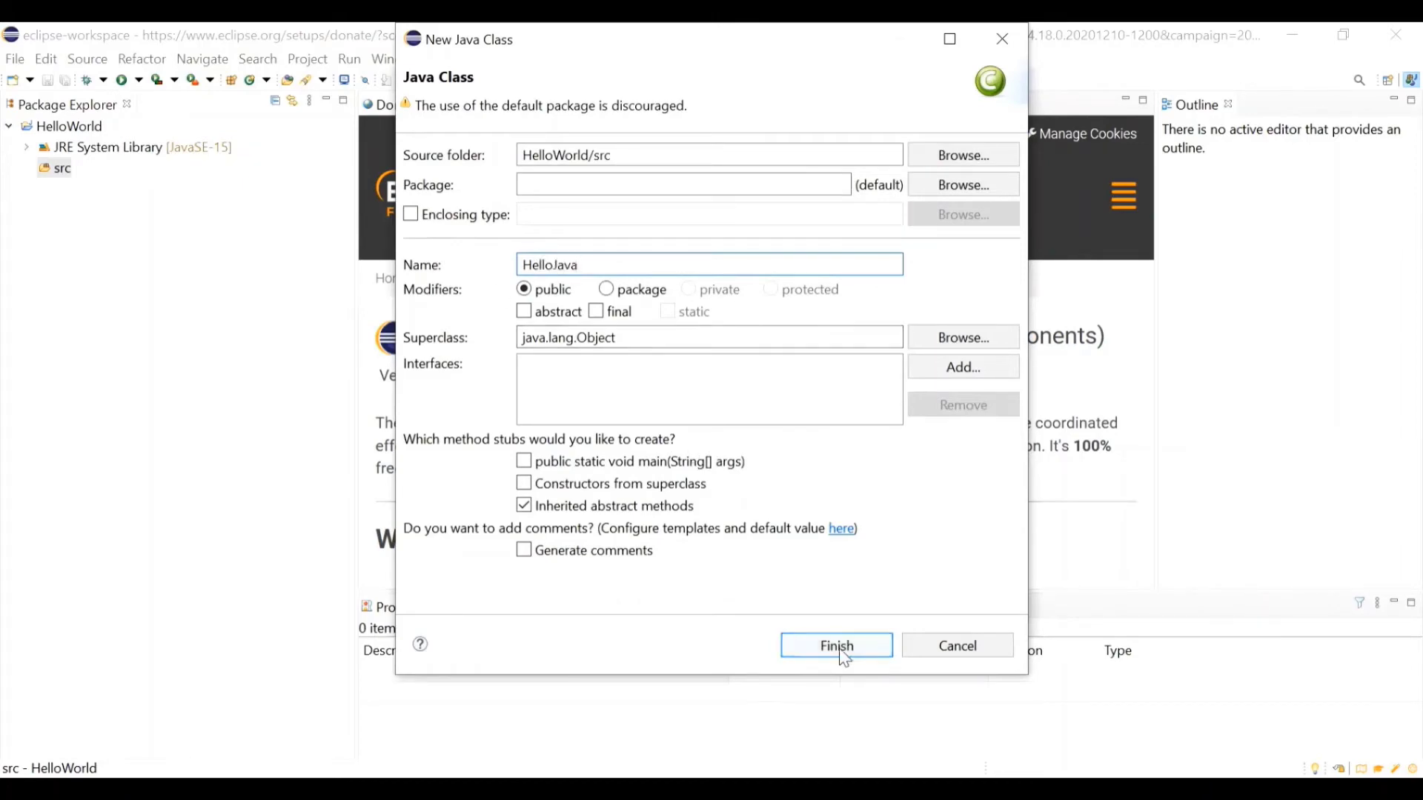
pyautogui.click(840, 654)
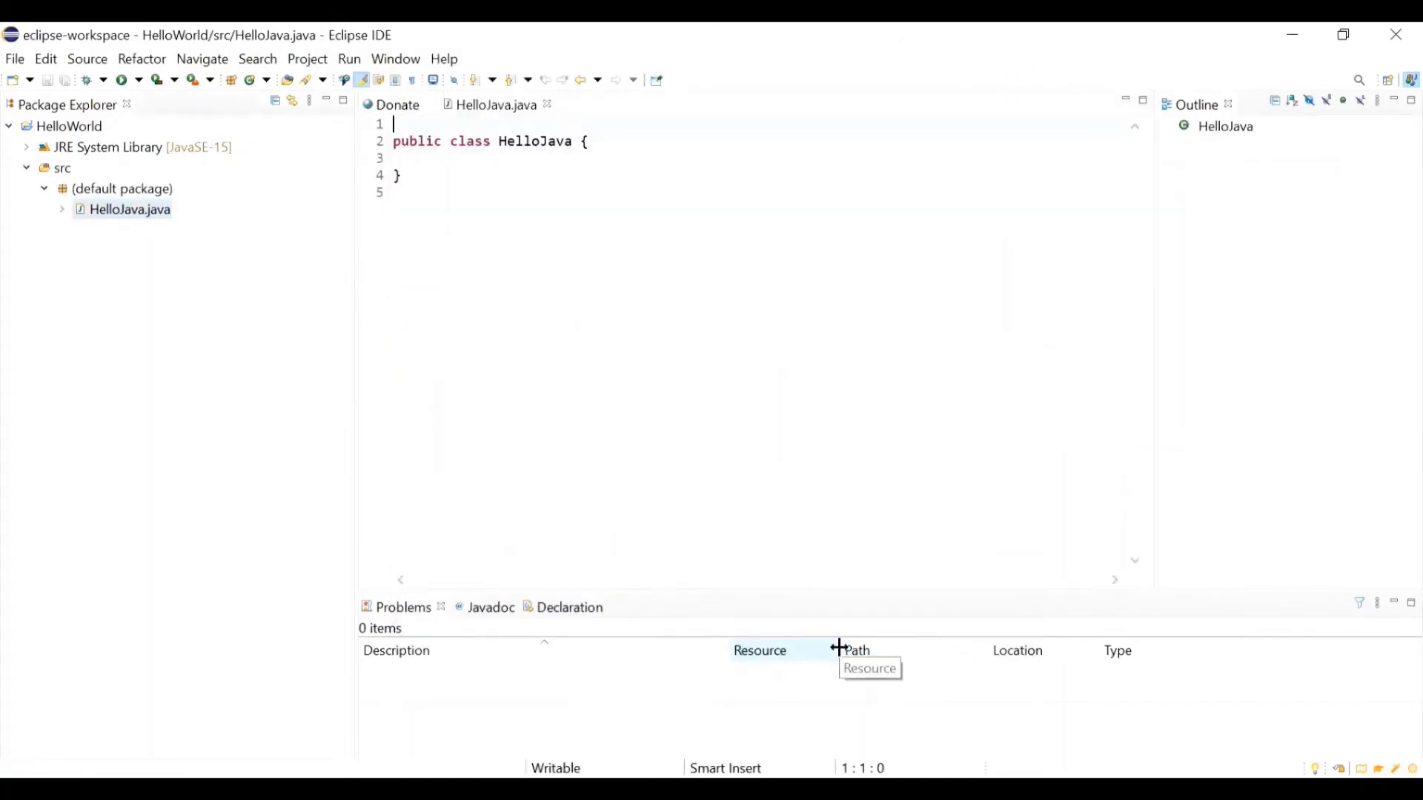
# Insert a public static void main(String[] args) method into the HelloJava class using code completion
pyautogui.click(457, 158)
pyautogui.press('Tab')
pyautogui.write('main')
pyautogui.hotkey('ctrl', 'space')
pyautogui.press('Return')
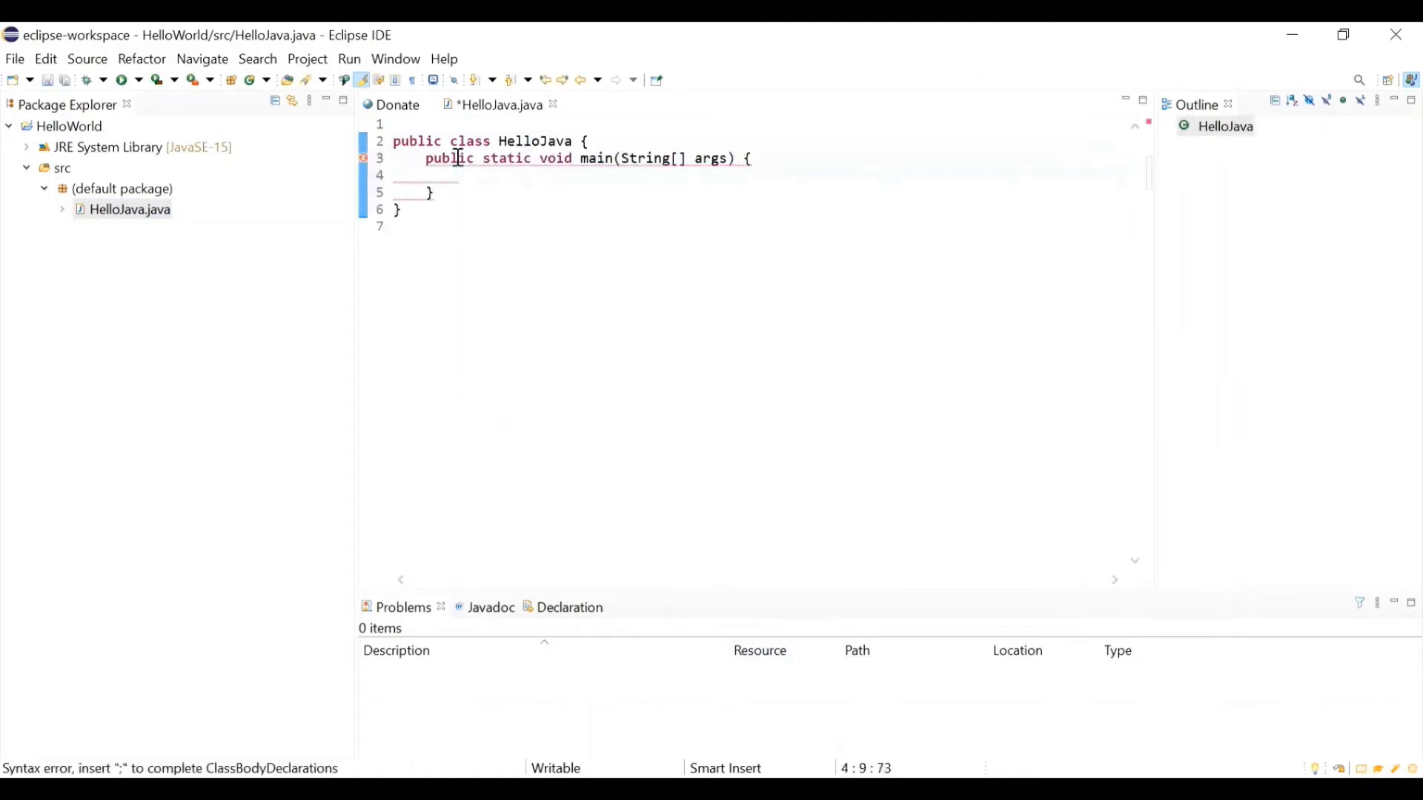
# Add the statement System.out.println("Hello"); to the body of the main method
pyautogui.write('Syso')
pyautogui.hotkey('ctrl', 'space')
pyautogui.press('Return')
pyautogui.write('"Hello");')
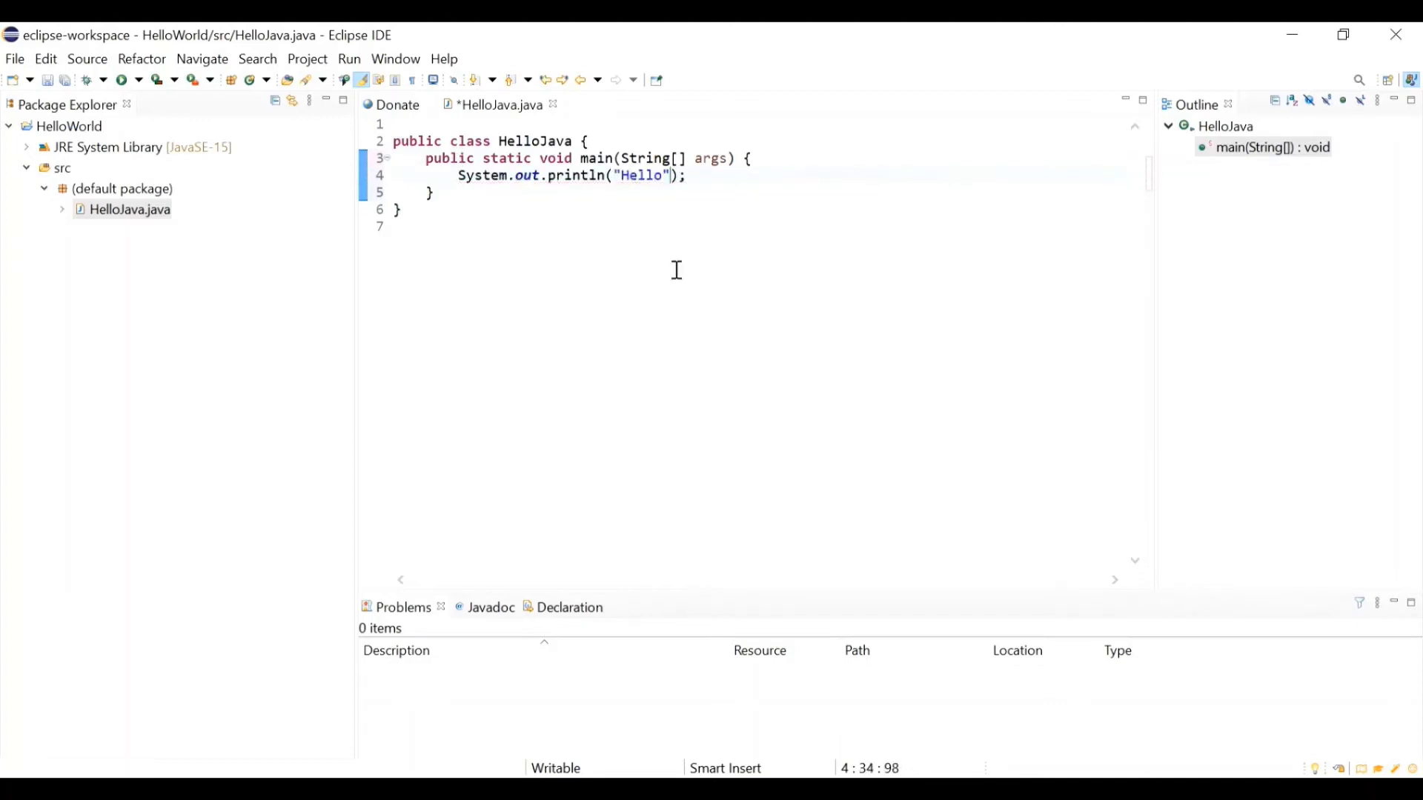
# Save HelloJava.java and run the program
pyautogui.hotkey('ctrl', 's')
pyautogui.click(565, 255)
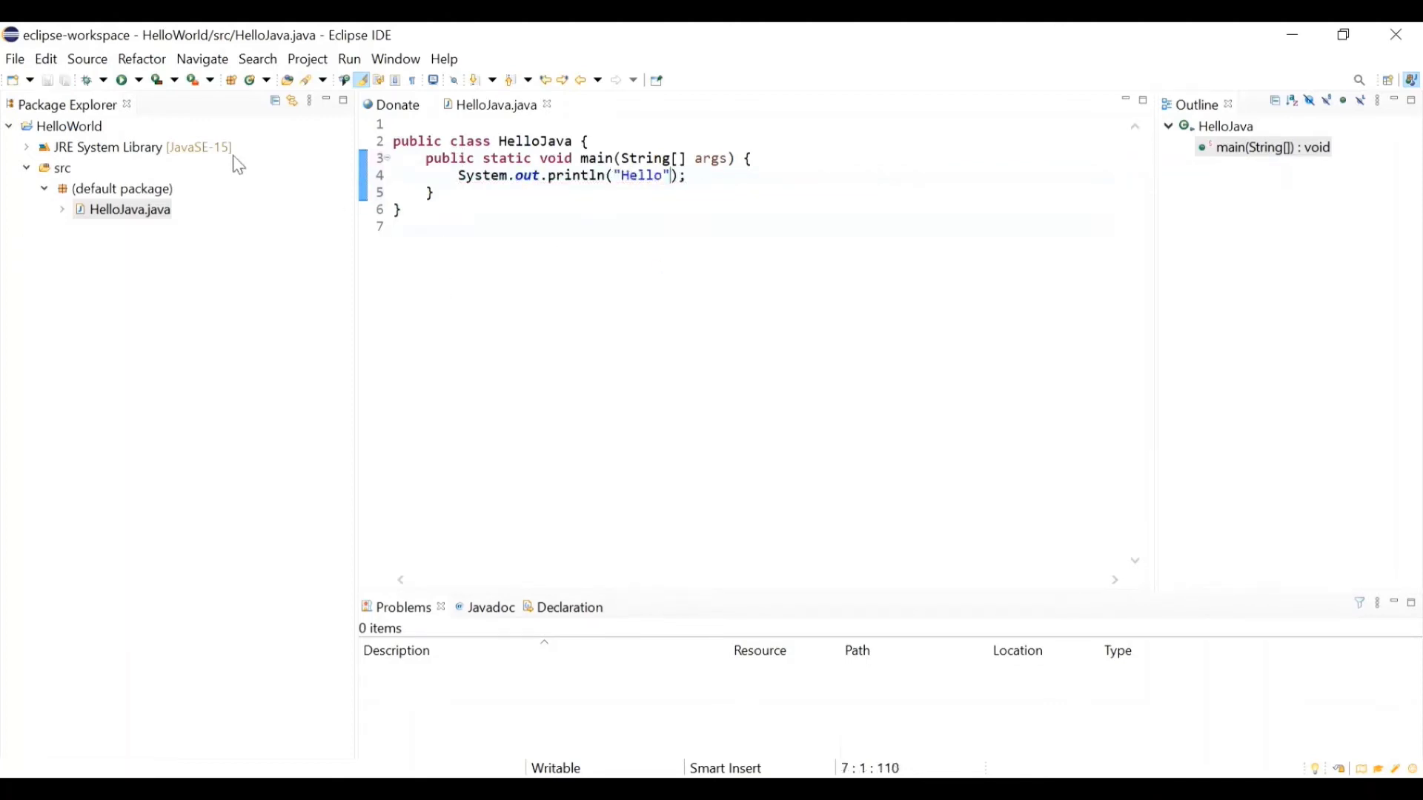
pyautogui.click(123, 81)
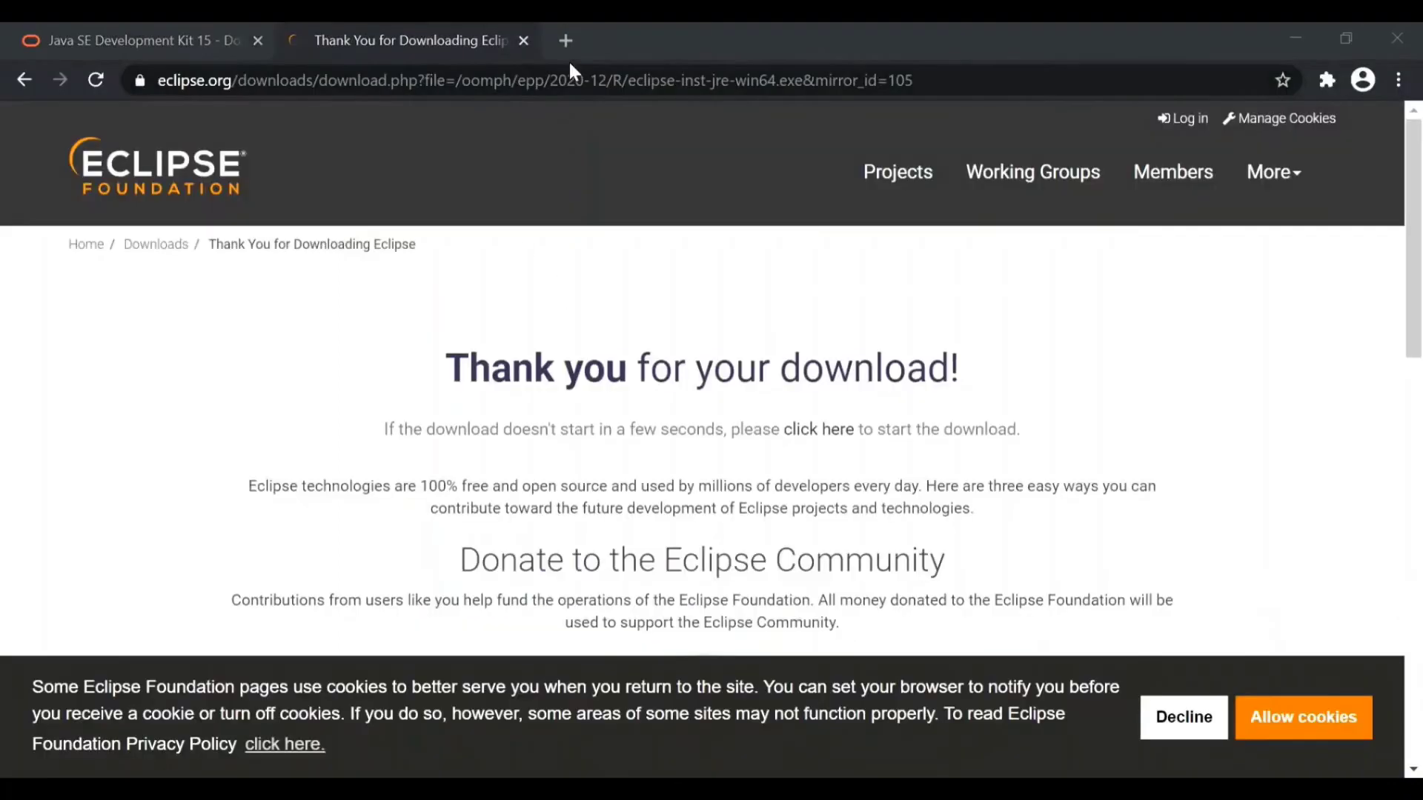
# Search for "maven download" in a new browser tab and open the Download Apache Maven result
pyautogui.click(567, 43)
pyautogui.write('maven')
pyautogui.press('Return')
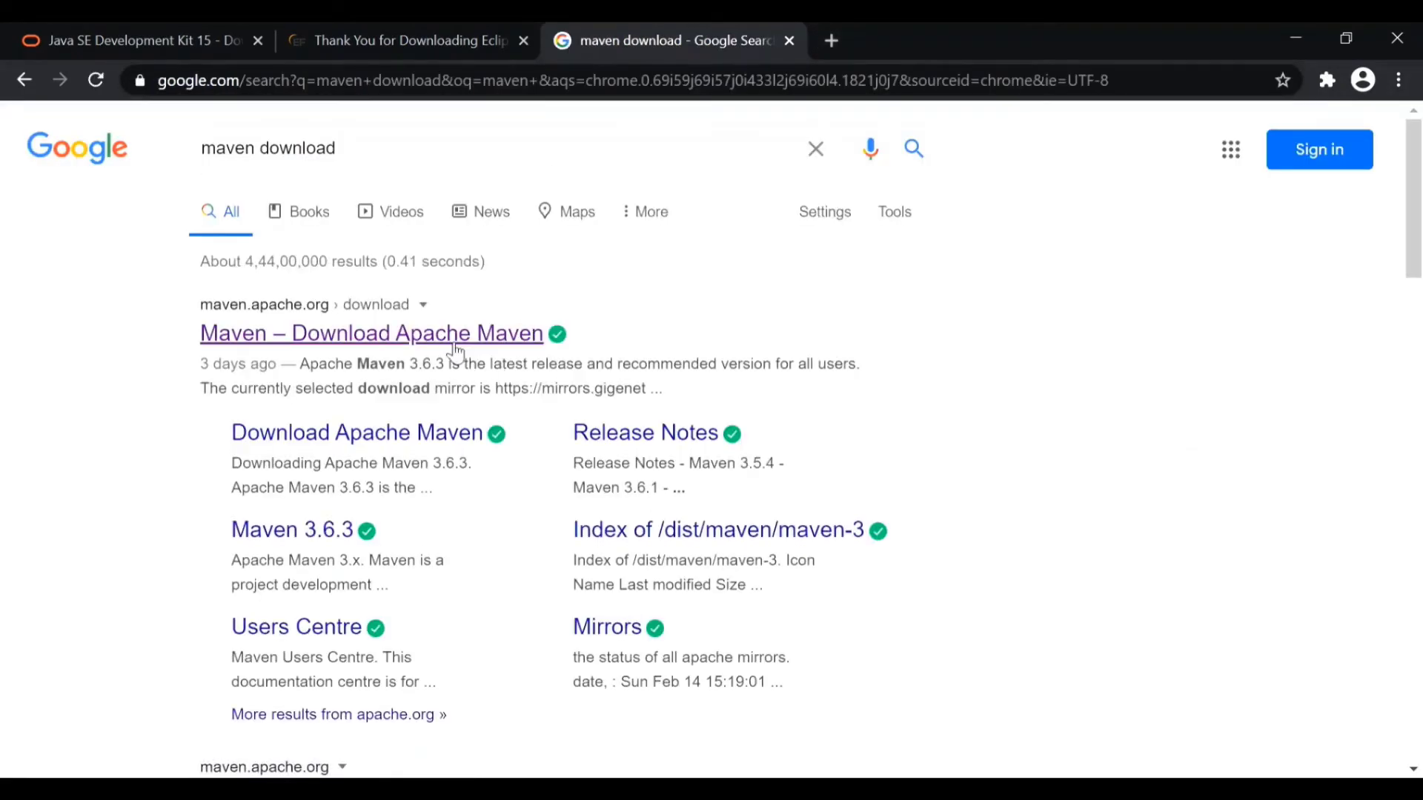
pyautogui.click(454, 348)
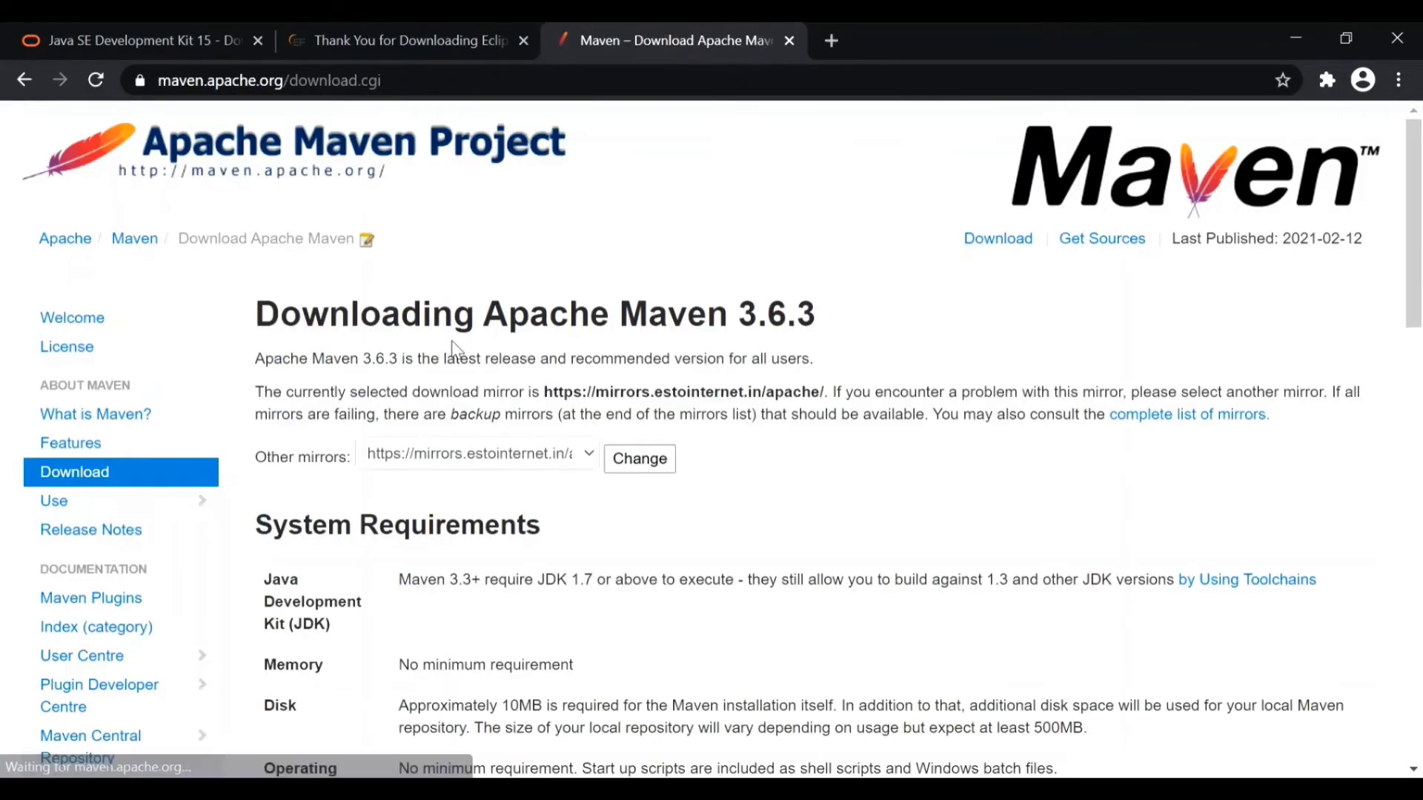
# Download the binary zip archive apache-maven-3.6.3-bin.zip from the Files section of the Maven download page
pyautogui.scroll(-5, 486, 523)
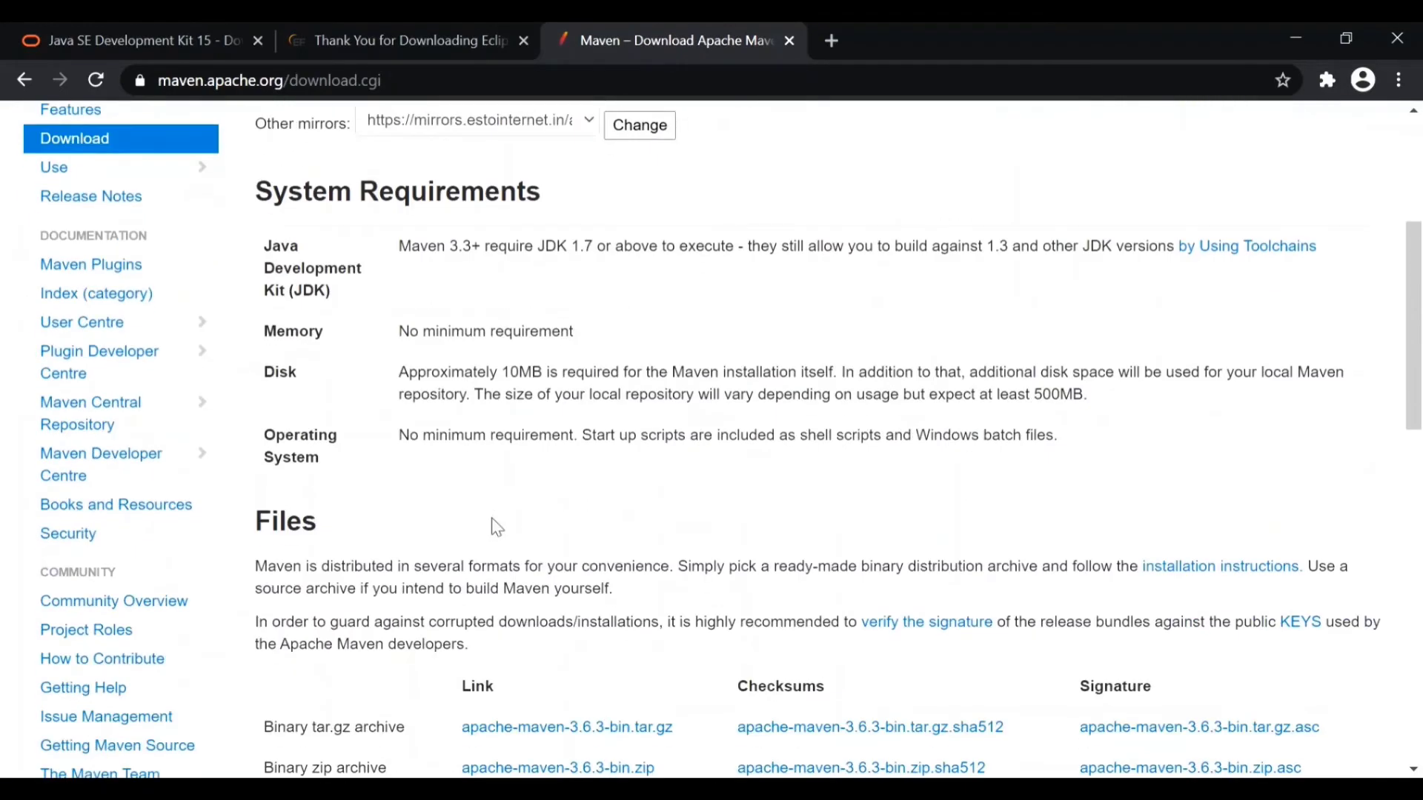
pyautogui.scroll(-3, 494, 528)
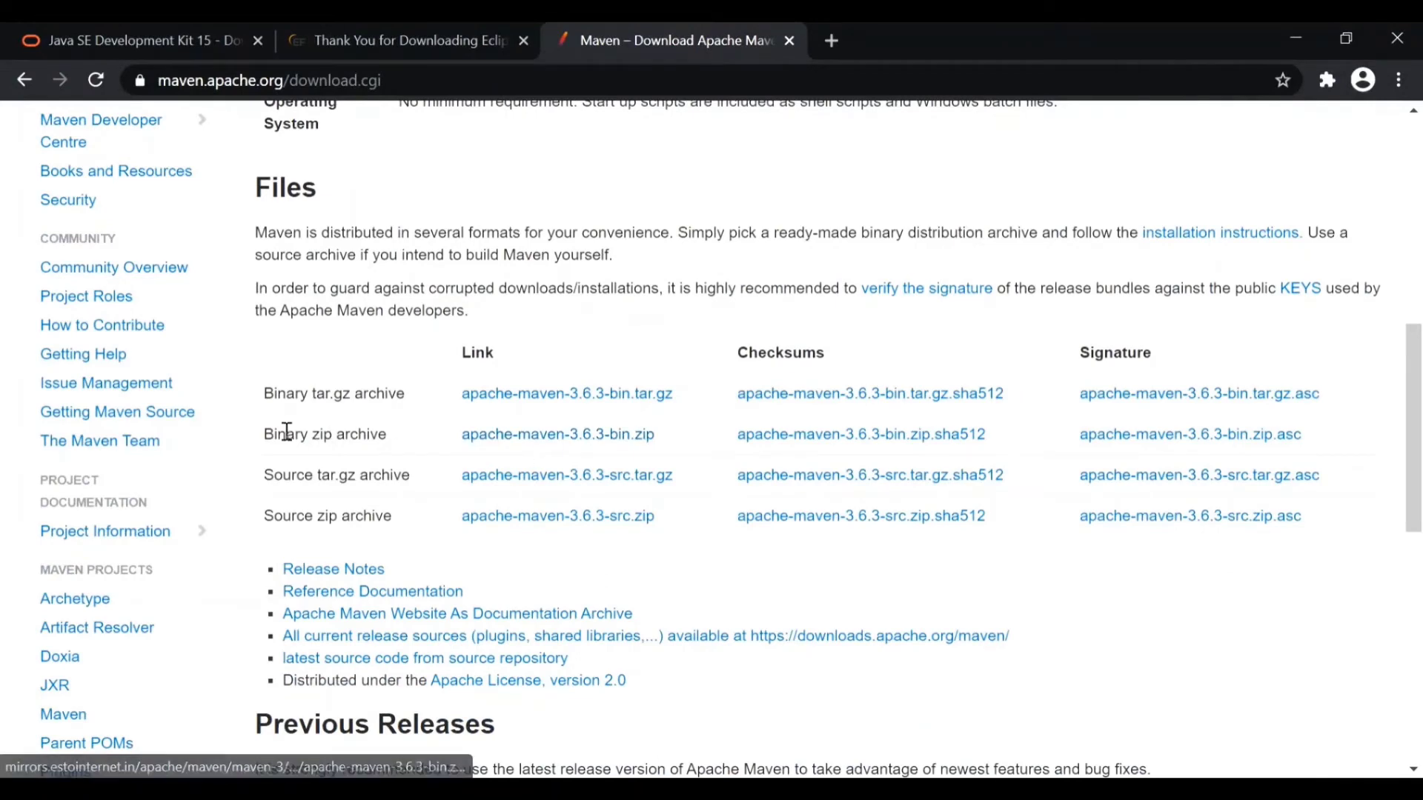
pyautogui.click(559, 437)
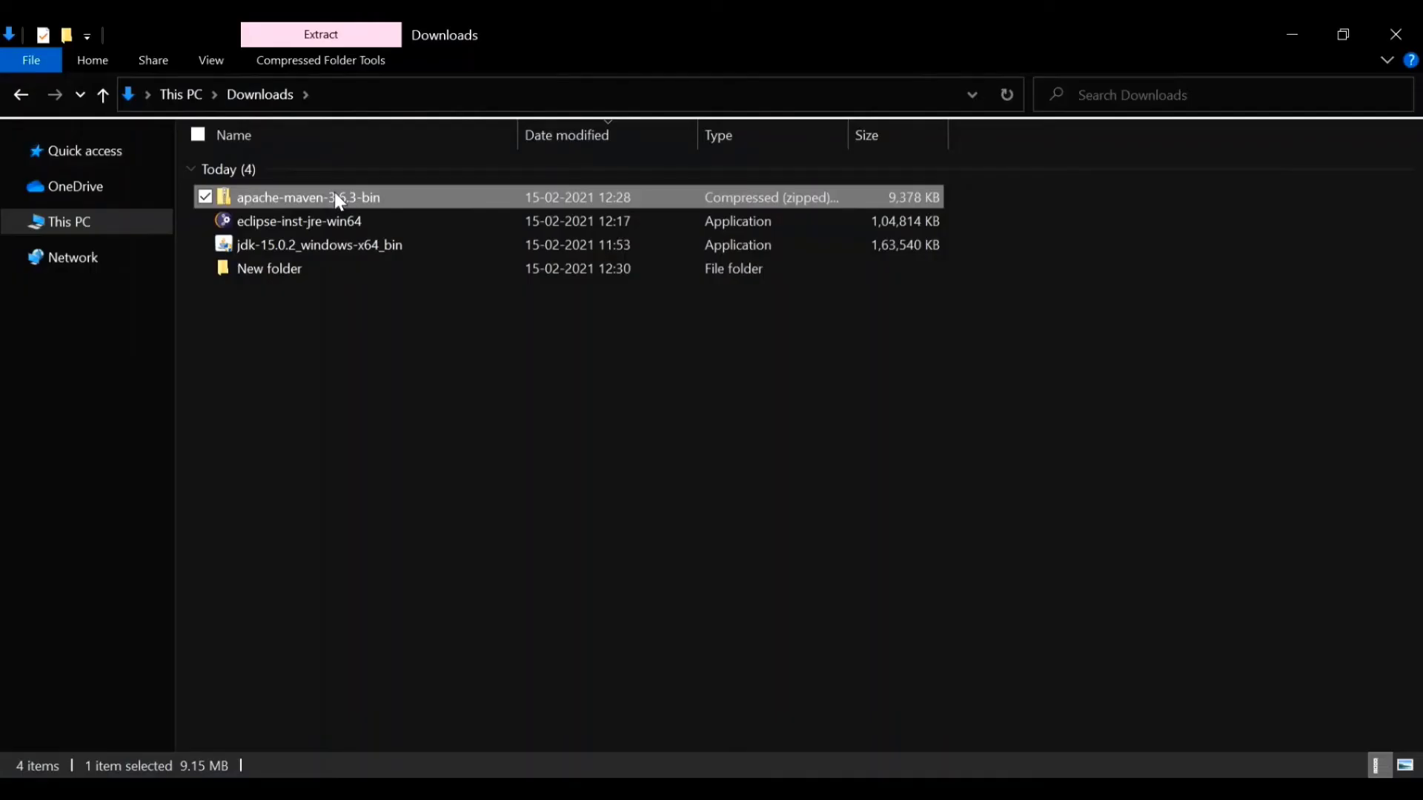
# Extract the apache-maven-3.6.3-bin archive in Downloads to the proposed folder
pyautogui.rightClick(336, 196)
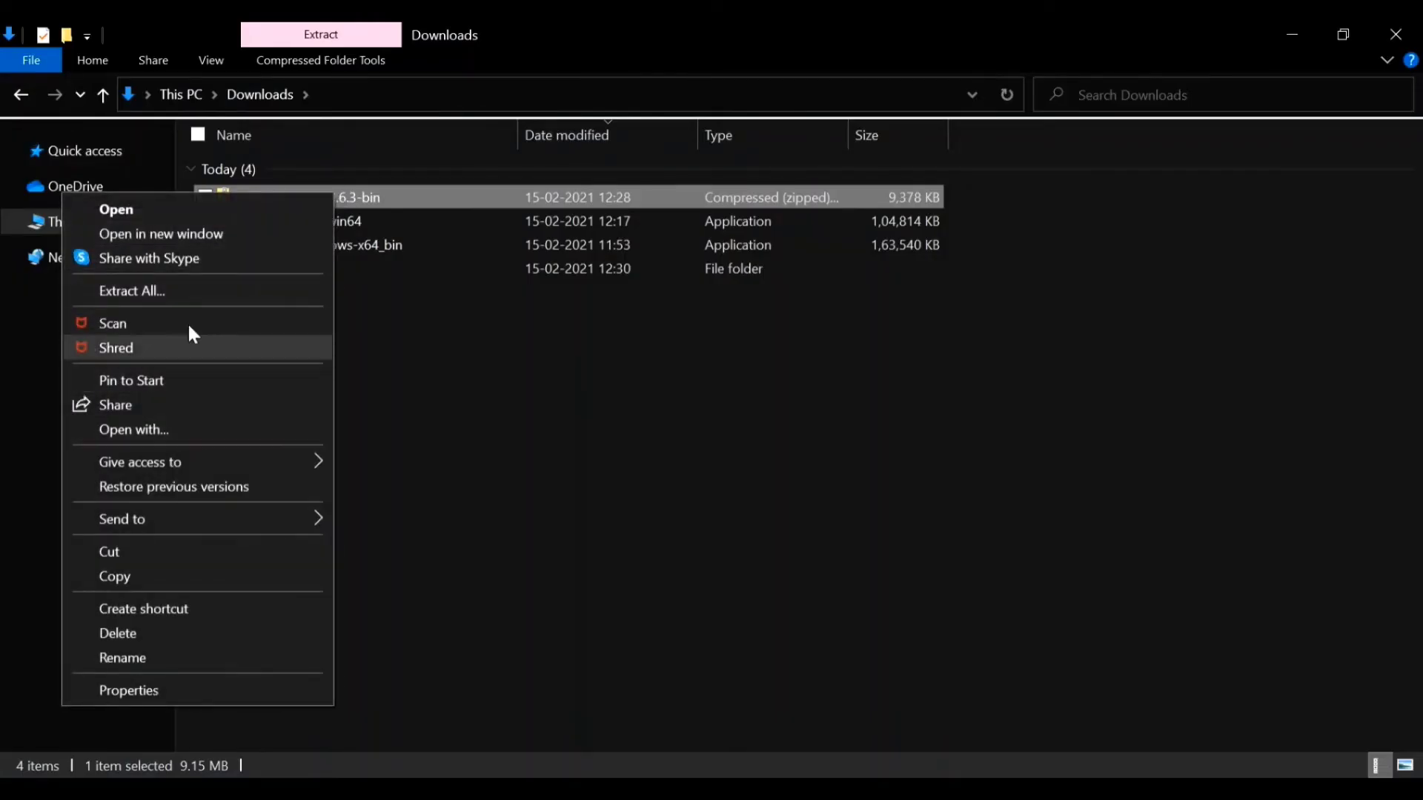
pyautogui.click(196, 291)
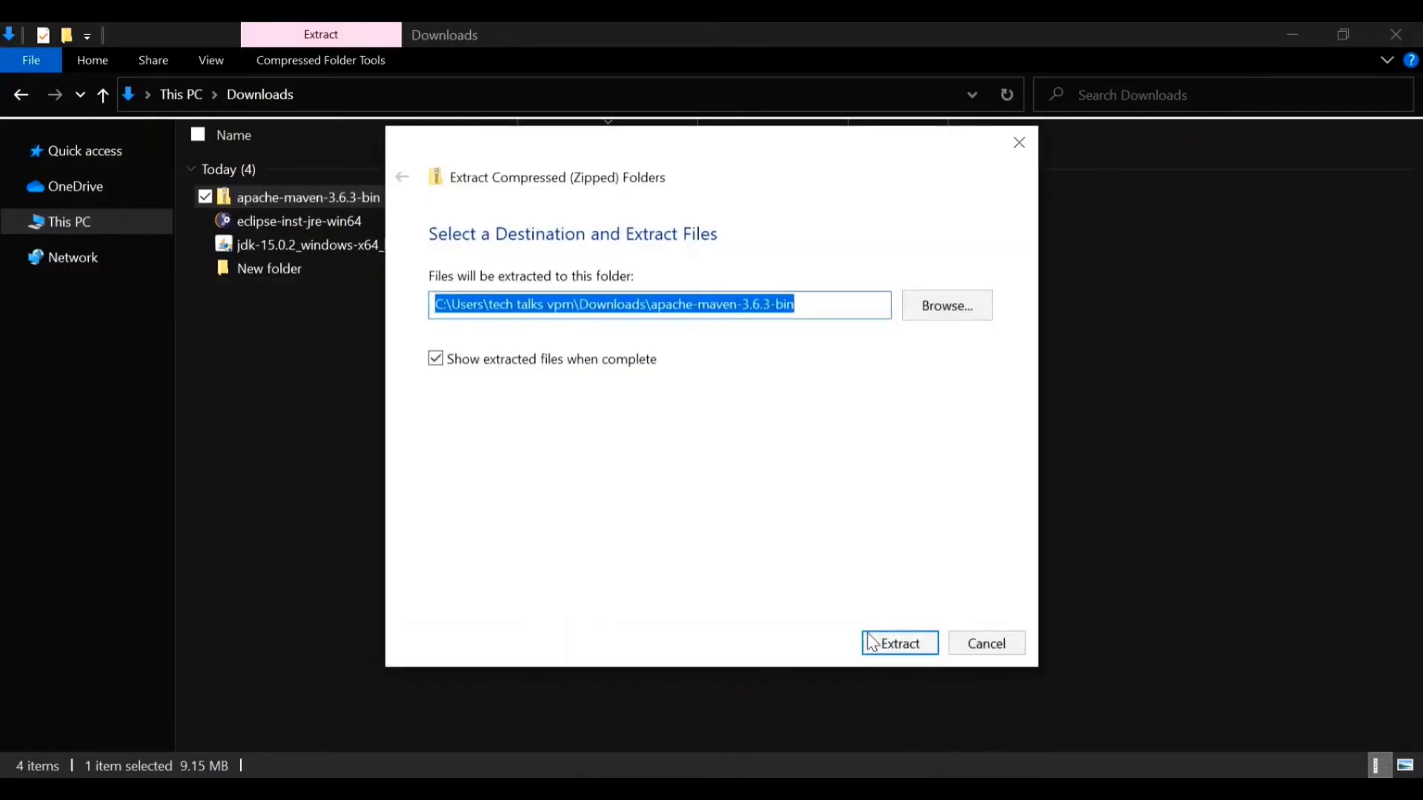
pyautogui.click(898, 640)
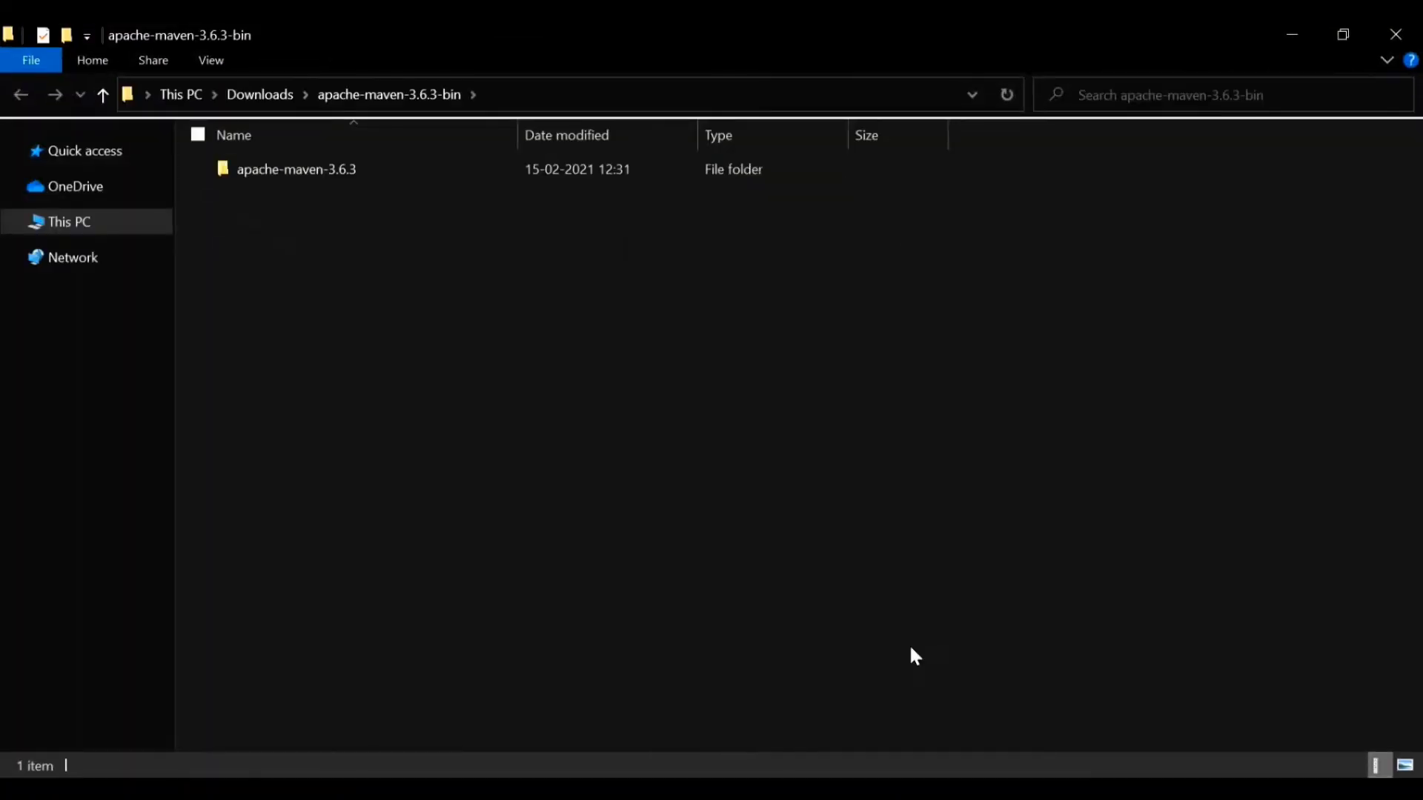
# Copy the extracted apache-maven-3.6.3 folder into Program Files on the C: drive, granting administrator permission
pyautogui.click(352, 173)
pyautogui.rightClick(353, 173)
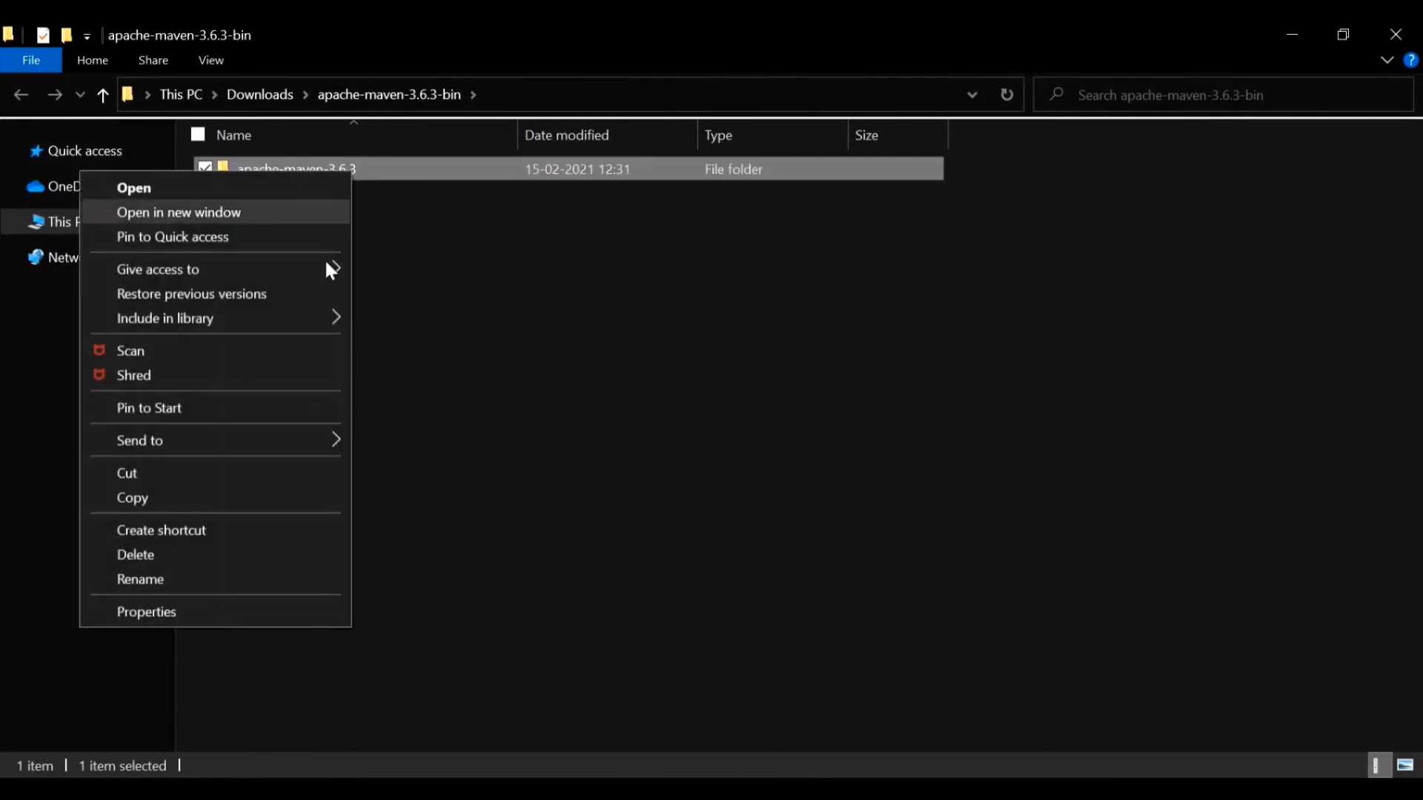
pyautogui.click(187, 502)
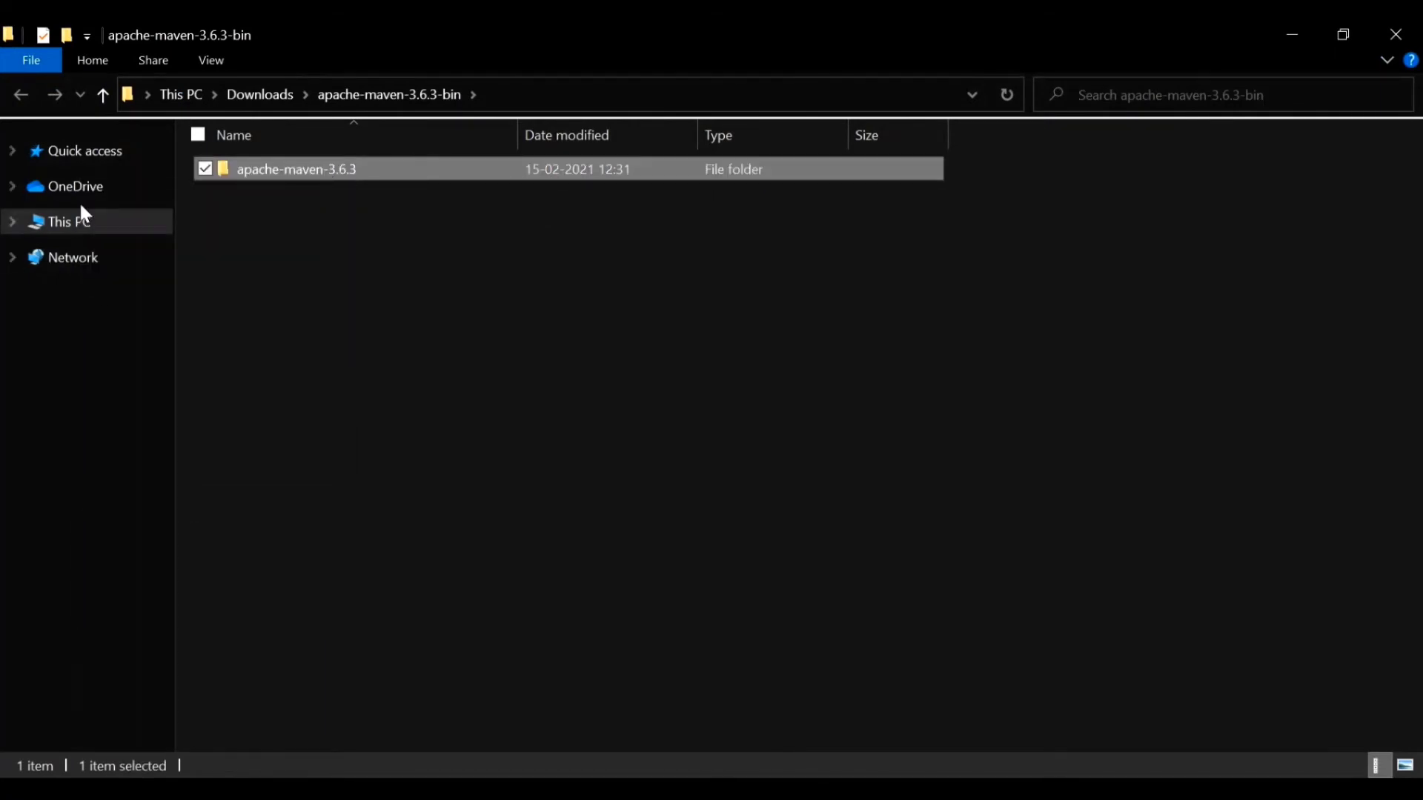
pyautogui.click(82, 231)
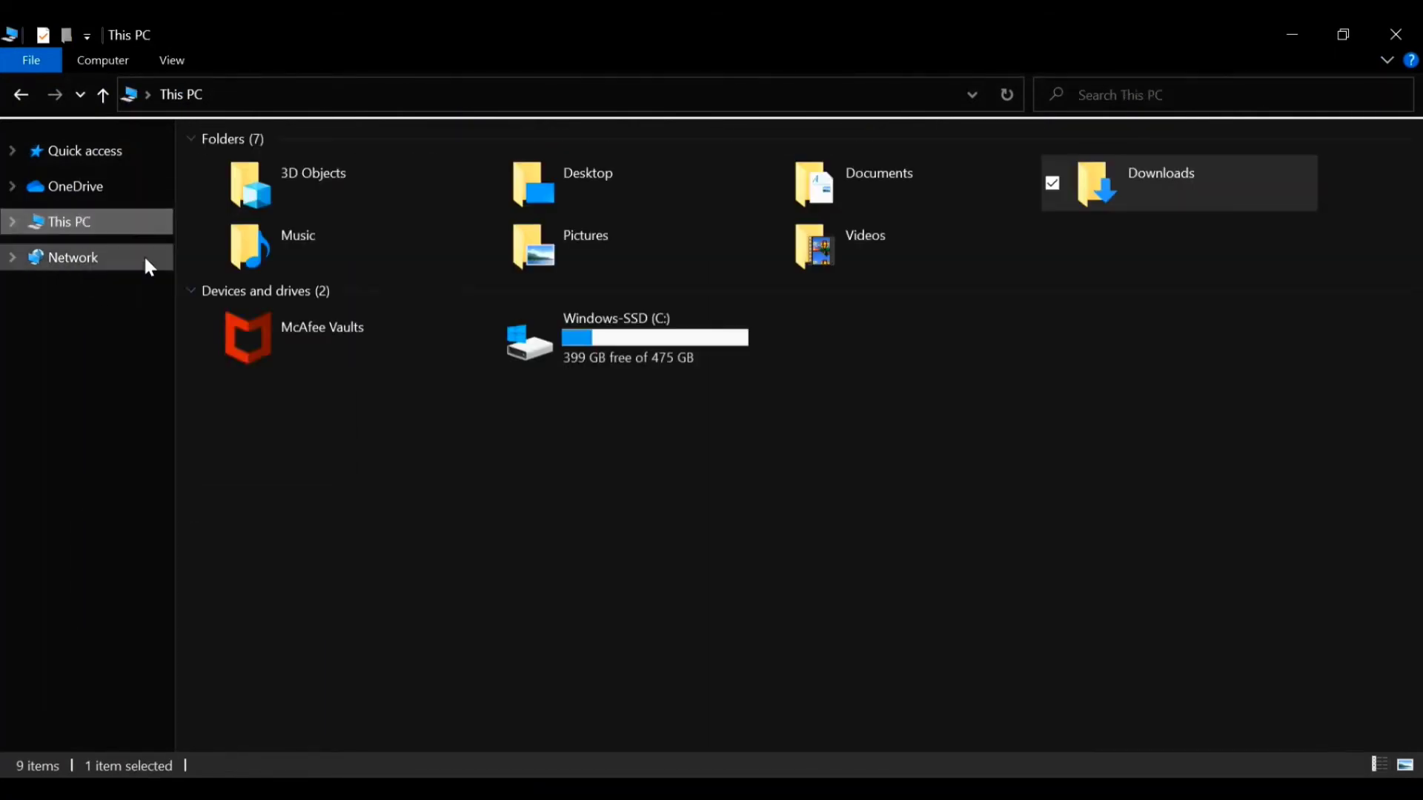
pyautogui.doubleClick(609, 345)
pyautogui.doubleClick(347, 217)
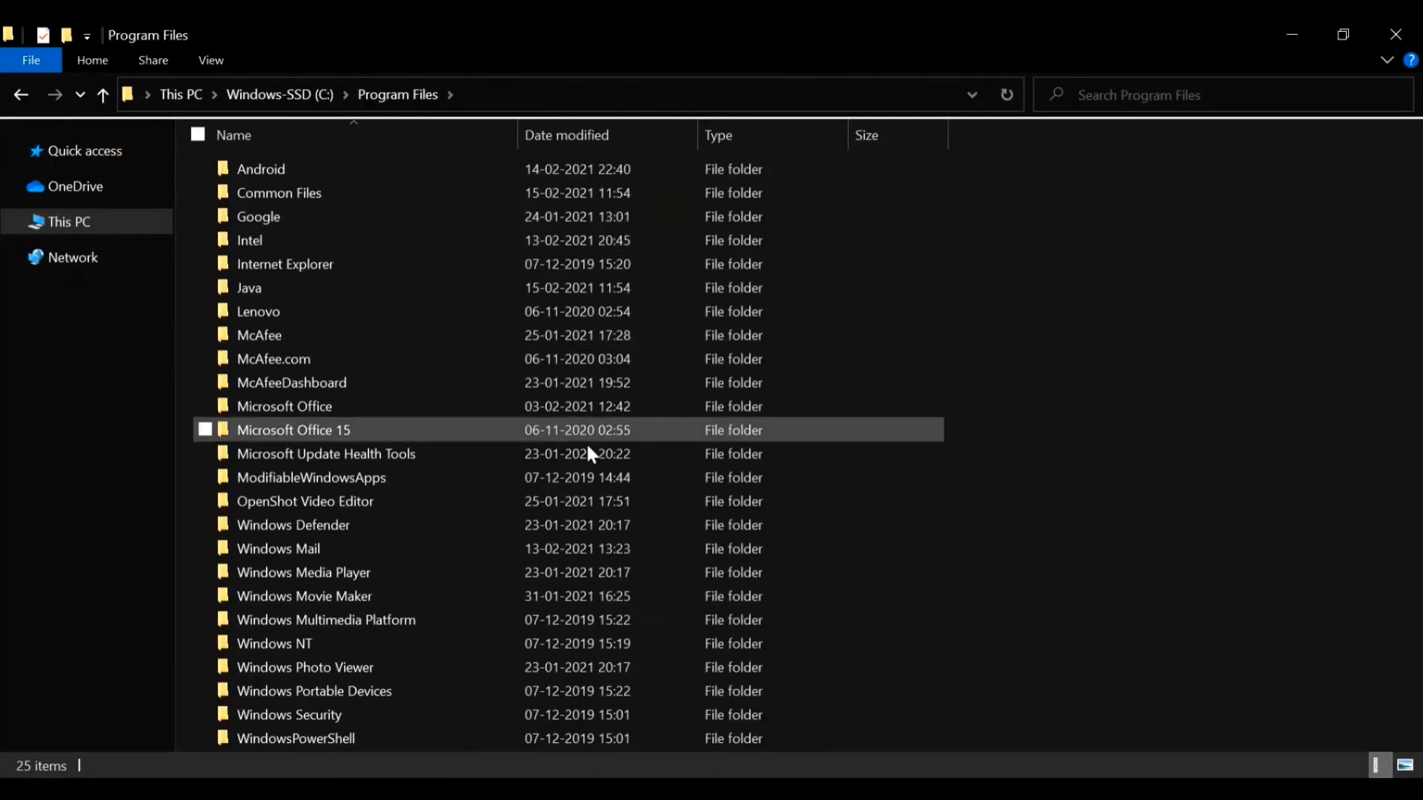
pyautogui.rightClick(1132, 390)
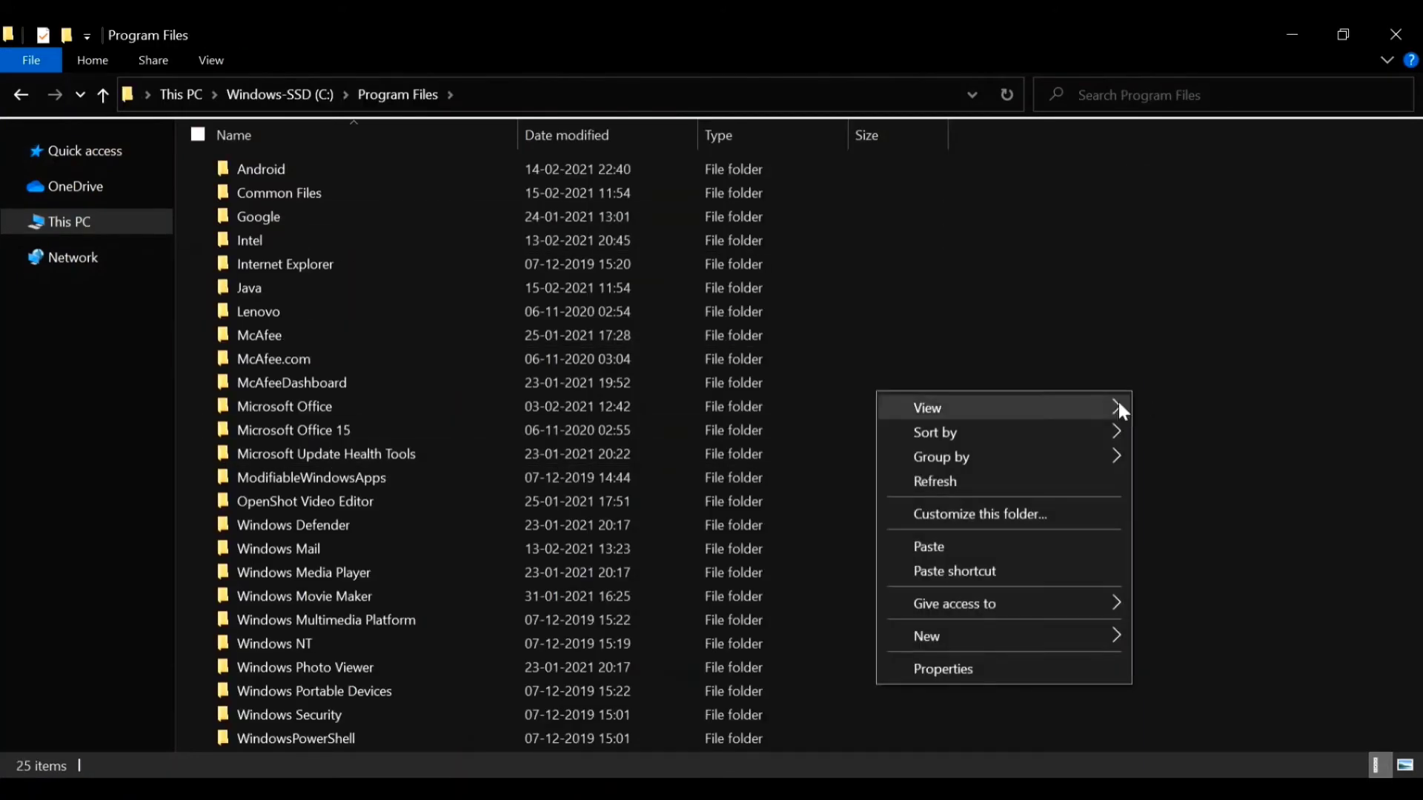
pyautogui.click(947, 550)
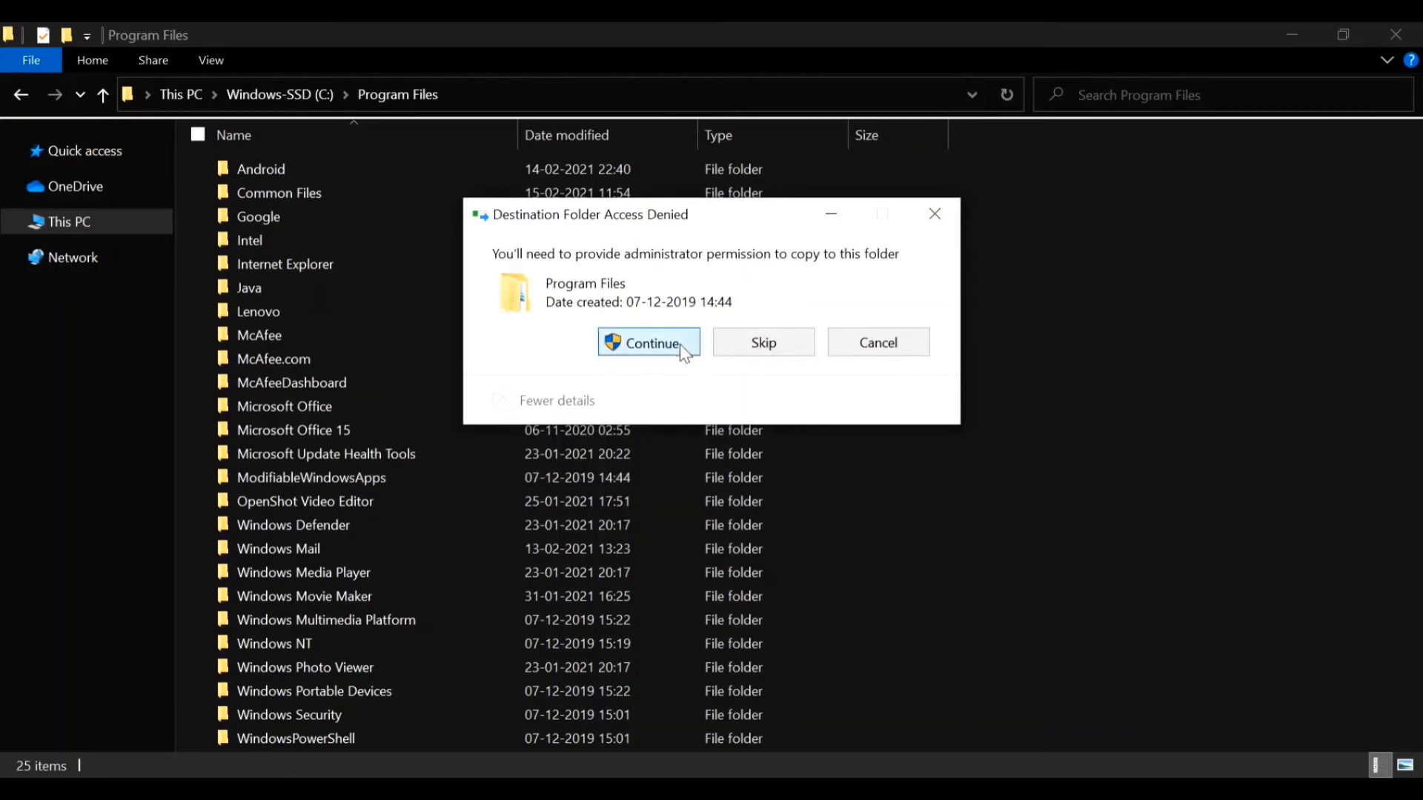
pyautogui.click(649, 343)
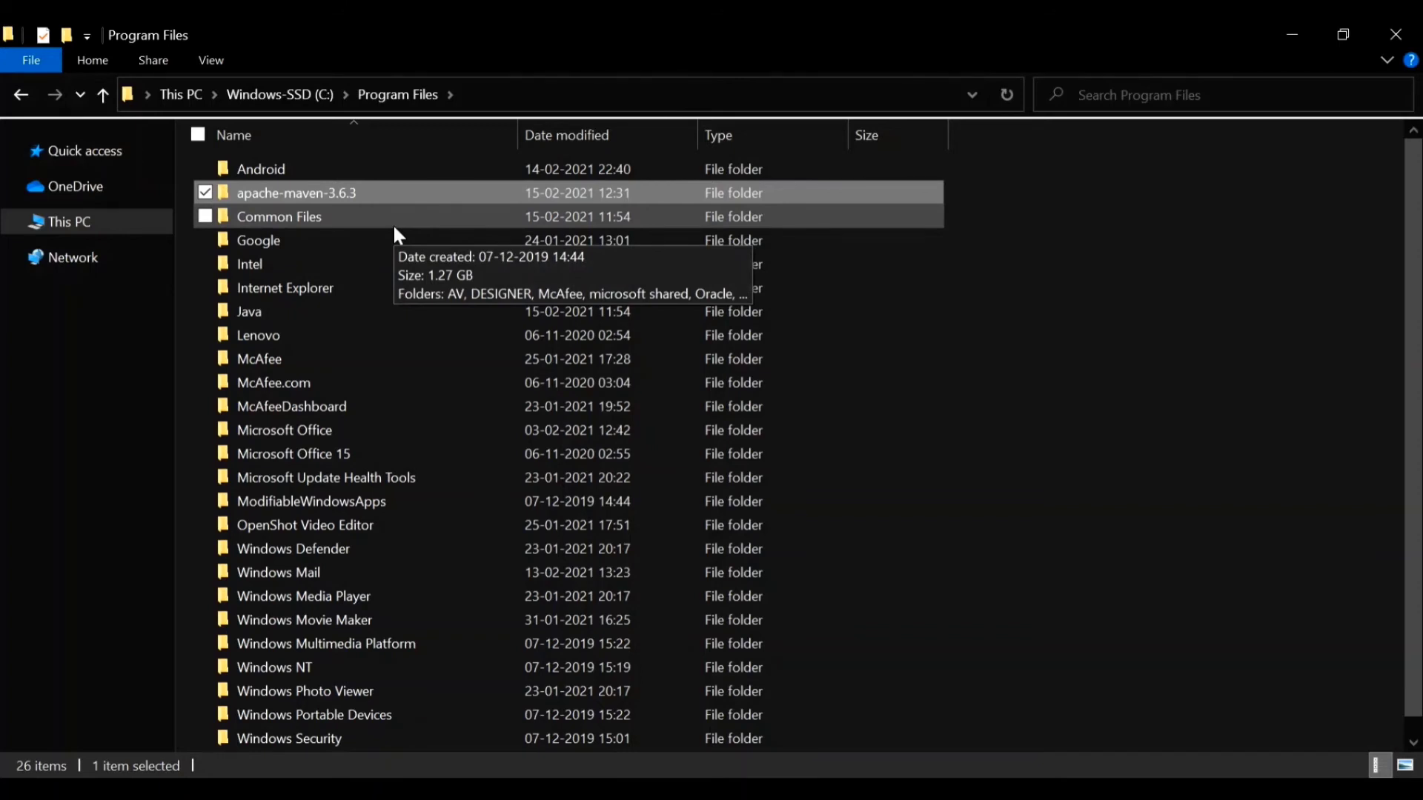
# Open Command Prompt and run mvn -version to check whether Maven is recognized
pyautogui.press('super')
pyautogui.write('cmd')
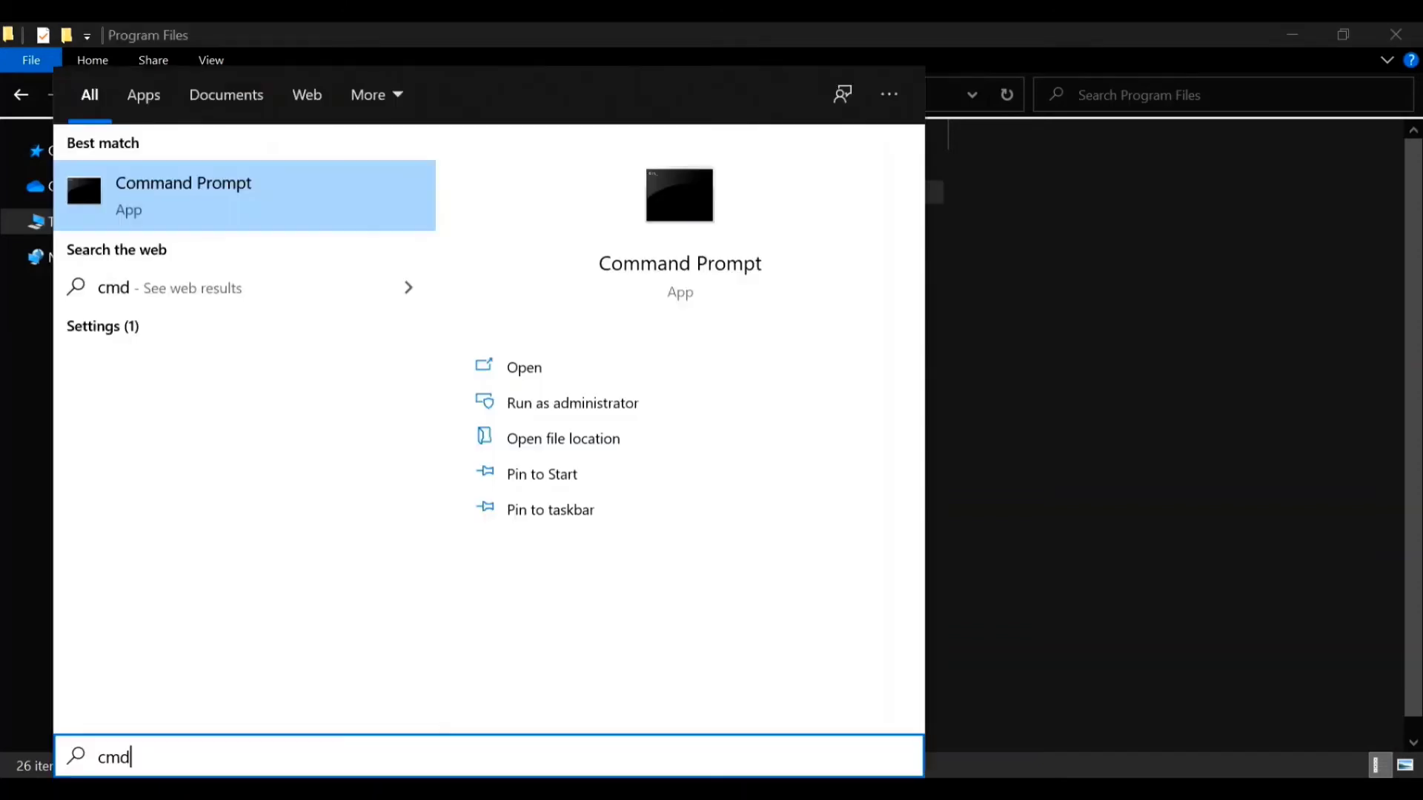
pyautogui.press('Return')
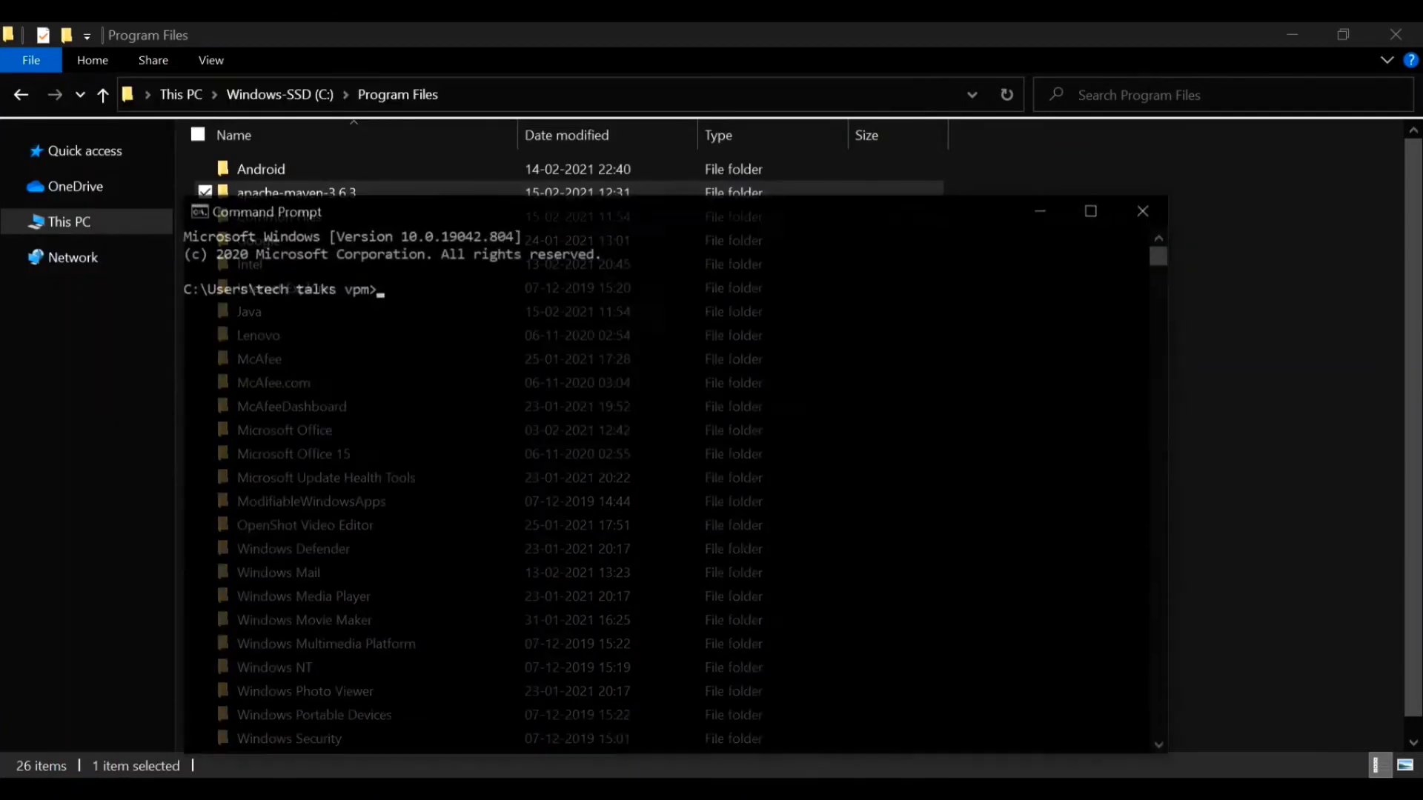
pyautogui.write('mvn -version')
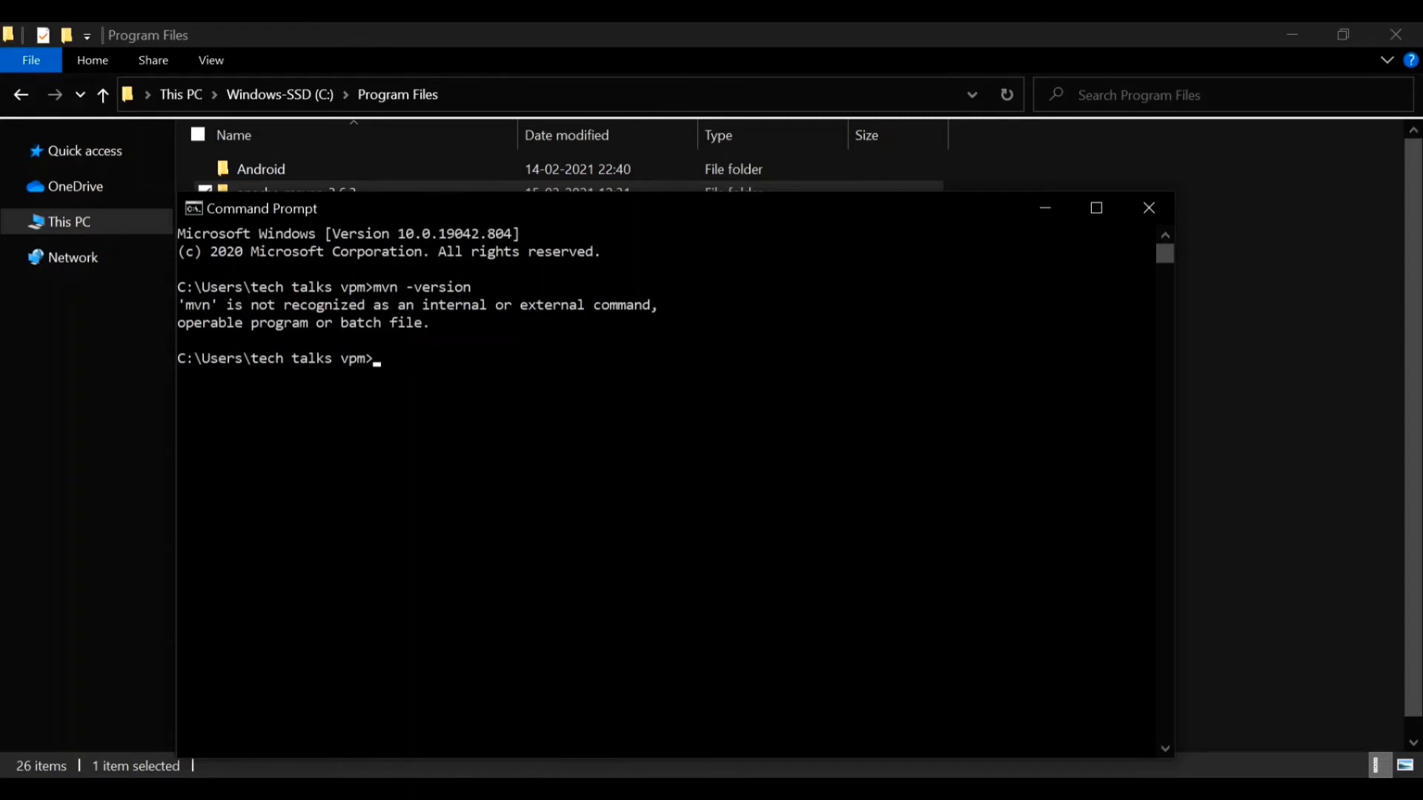
# Open the apache-maven-3.6.3 folder in Program Files and copy its full path
pyautogui.click(1223, 445)
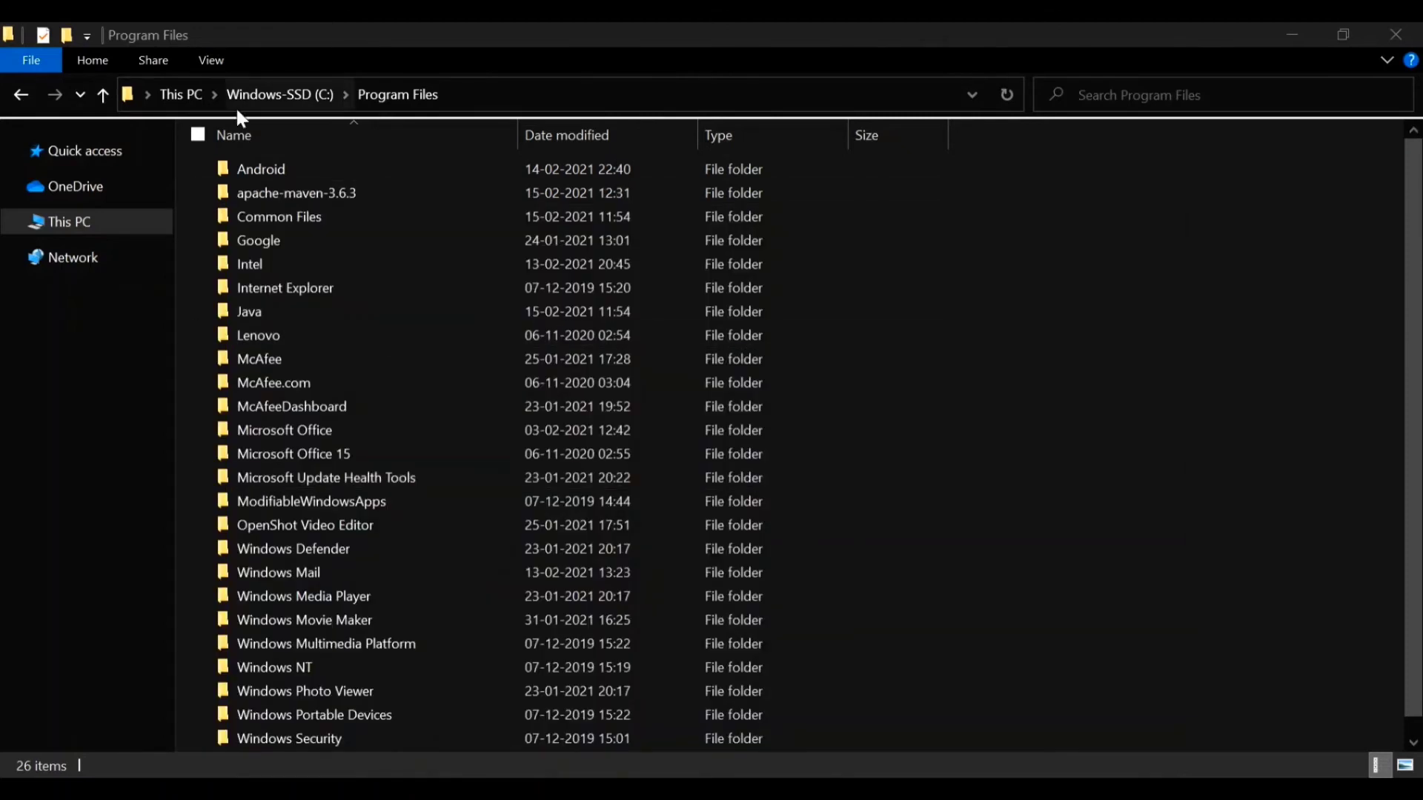
pyautogui.doubleClick(282, 191)
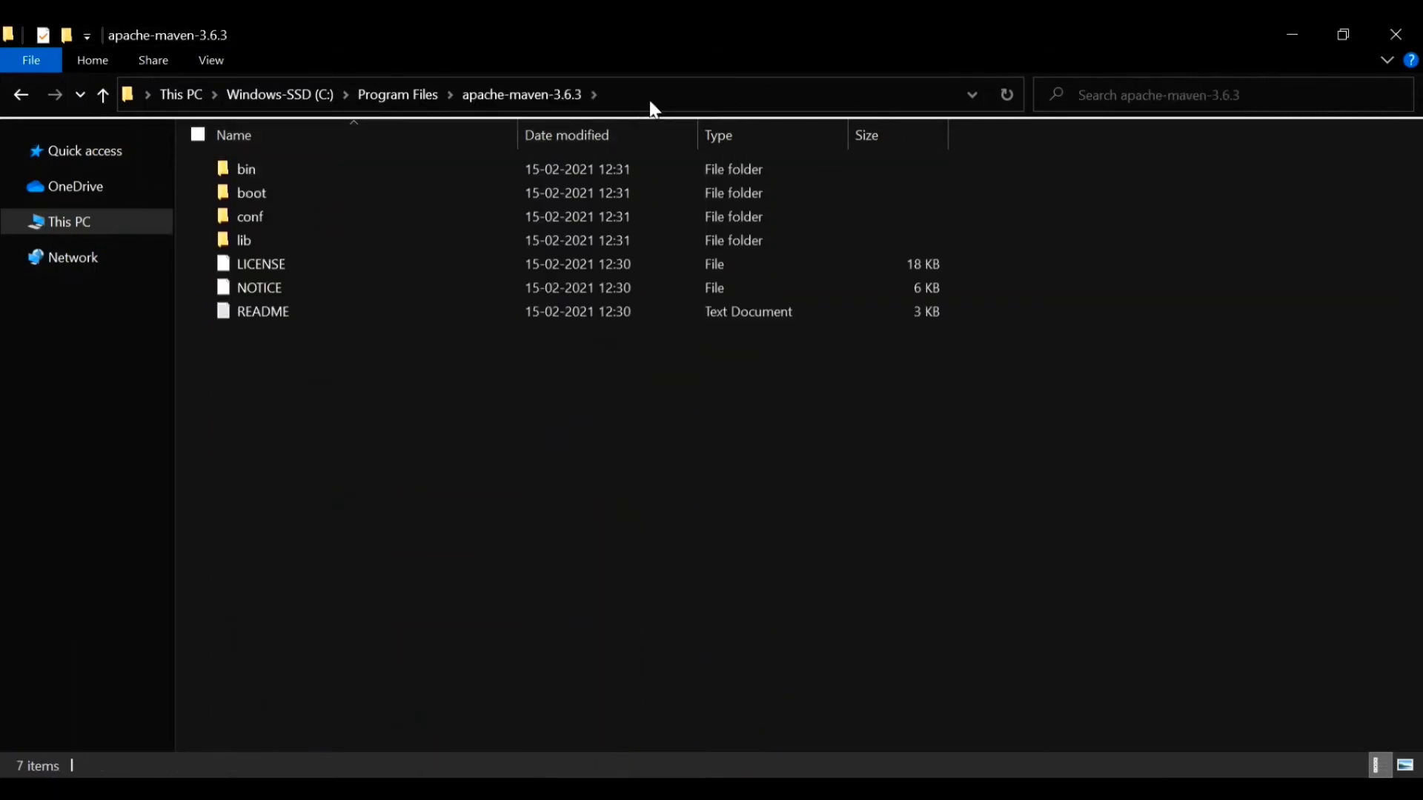
pyautogui.click(652, 104)
pyautogui.hotkey('ctrl', 'c')
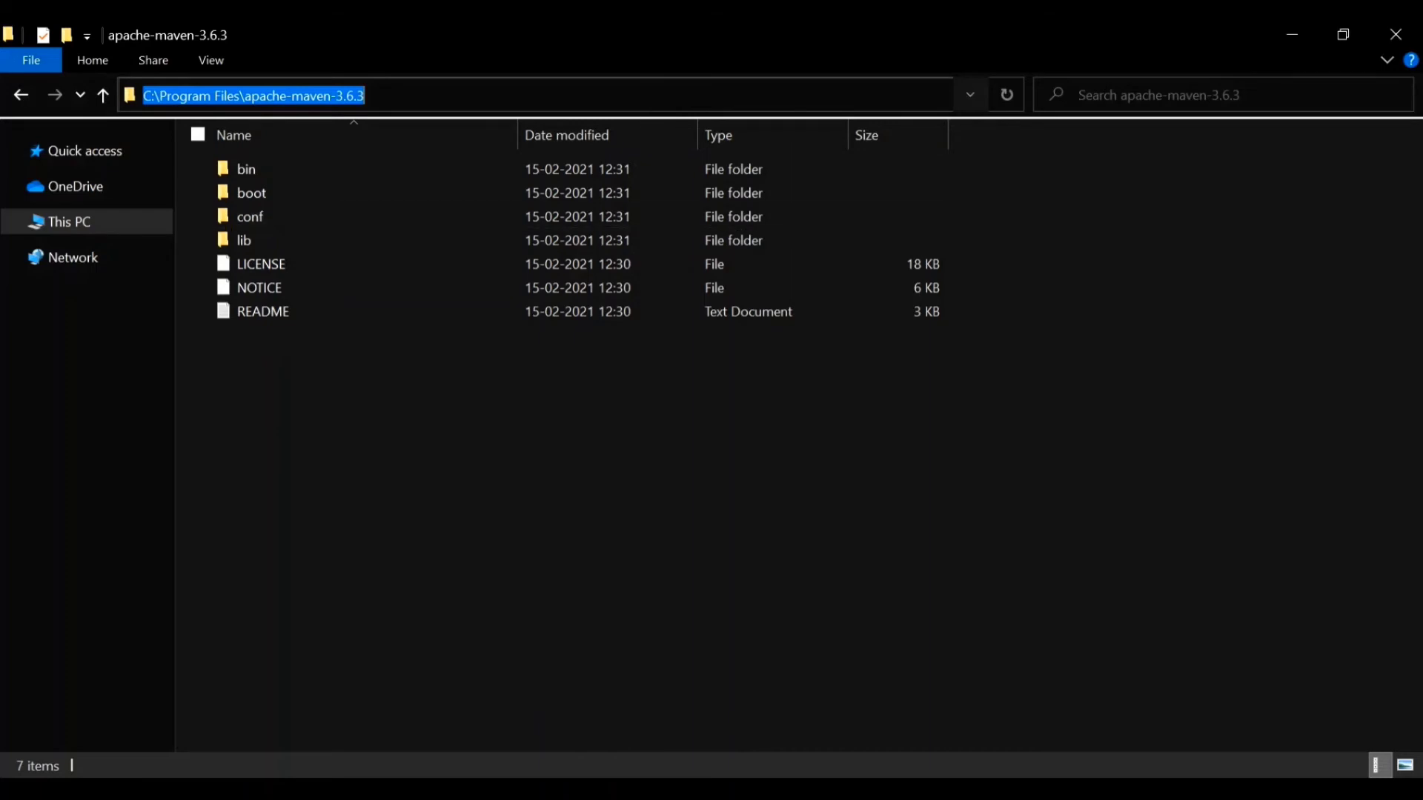
# Open the system environment variables and create a user variable MAVEN_HOME with the value C:\Program Files\apache-maven-3.6.3
pyautogui.press('super')
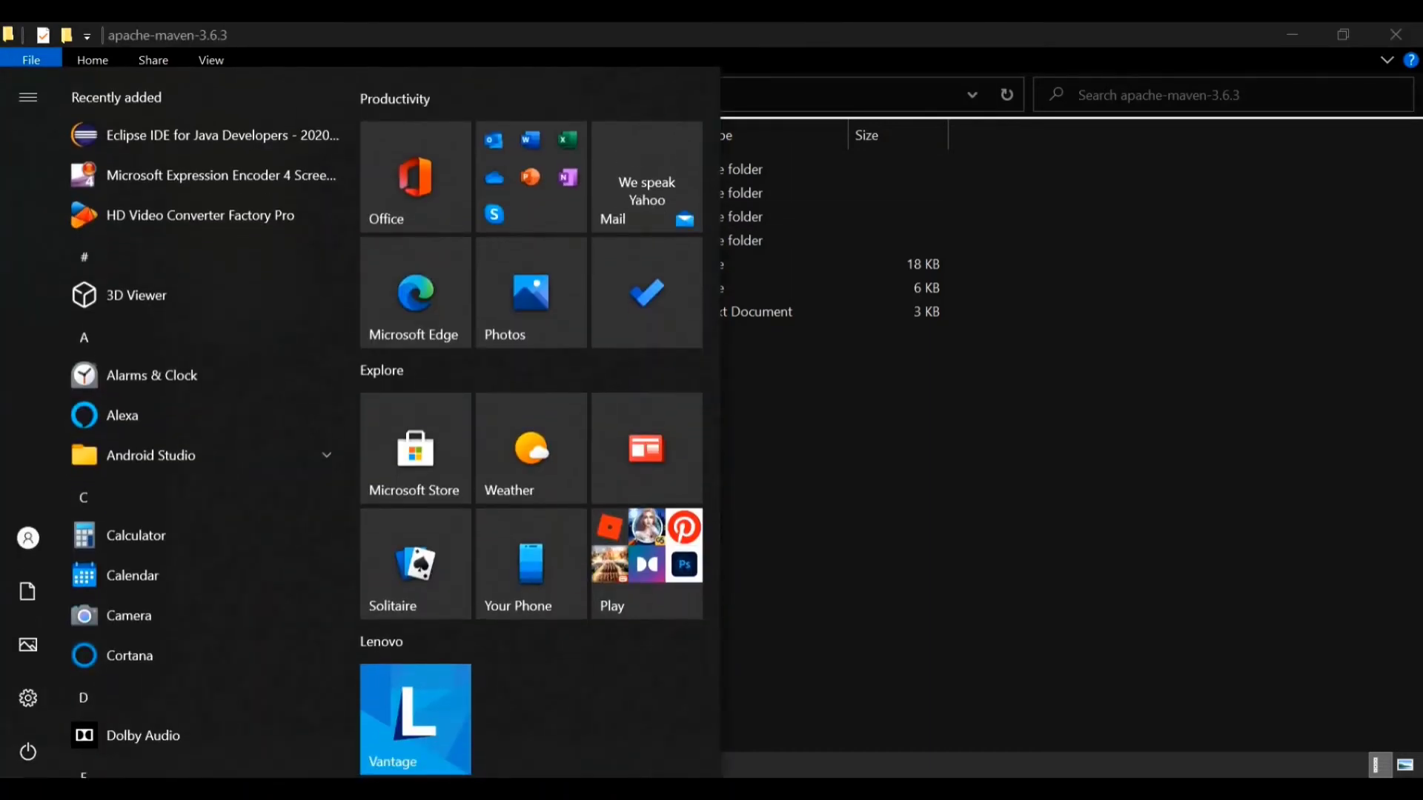
pyautogui.write('vari')
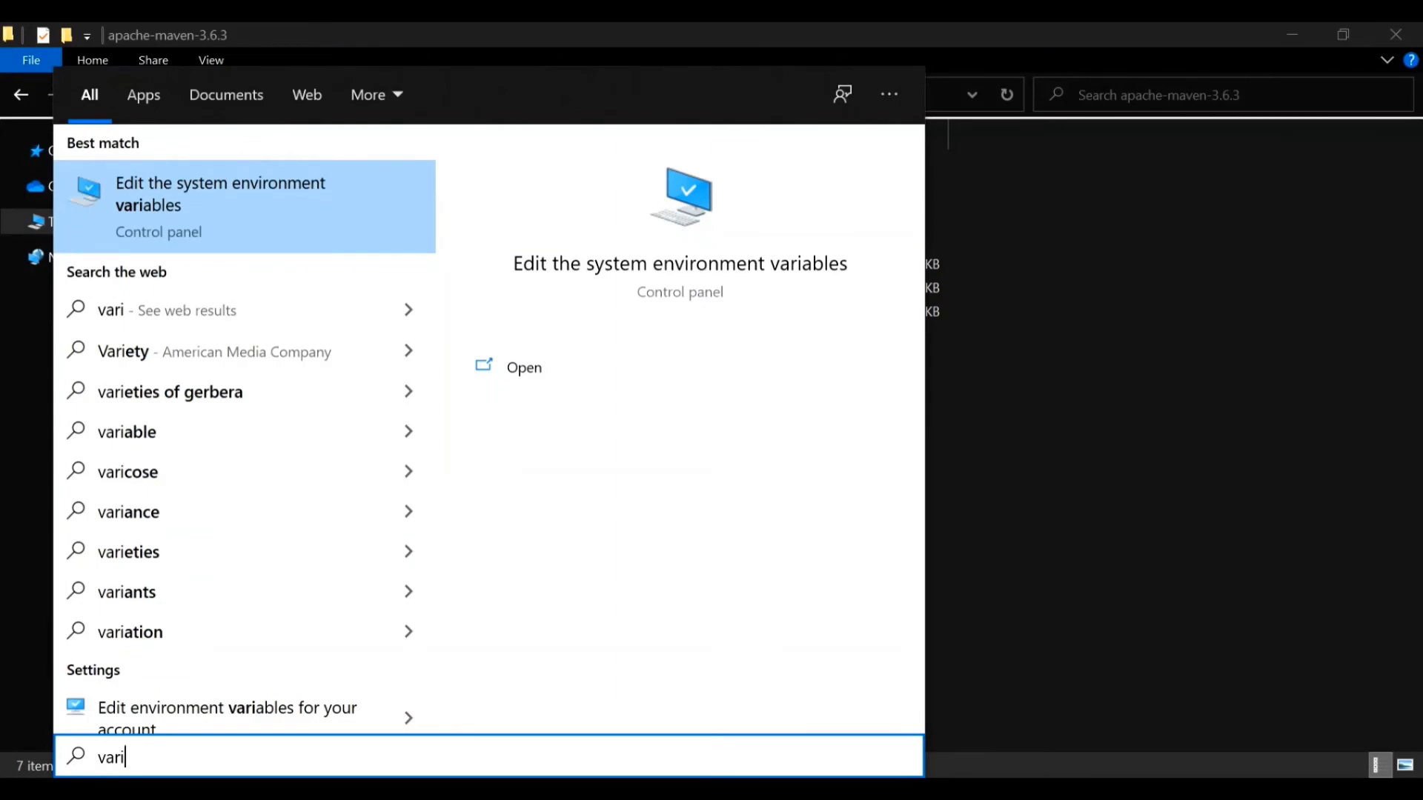
pyautogui.click(263, 208)
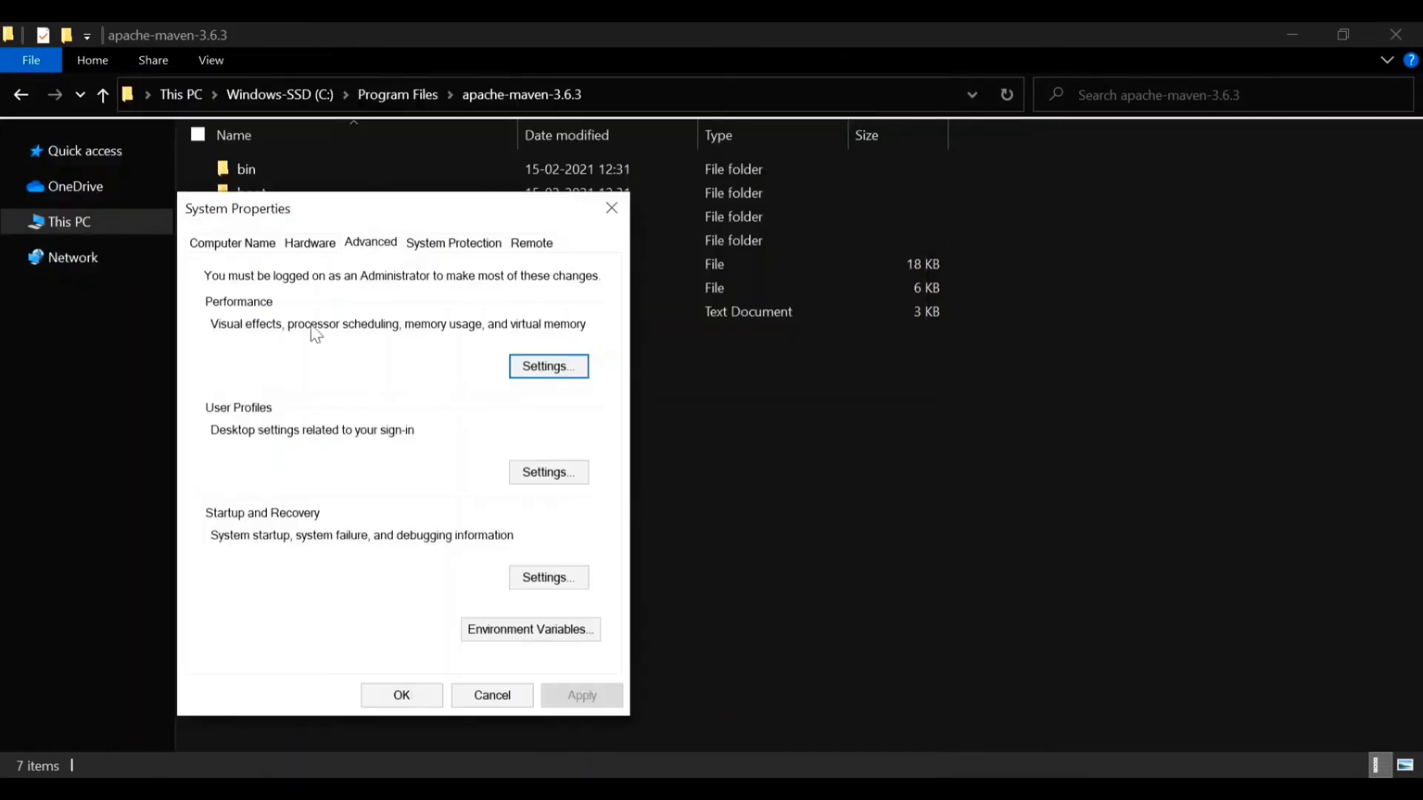
pyautogui.click(508, 635)
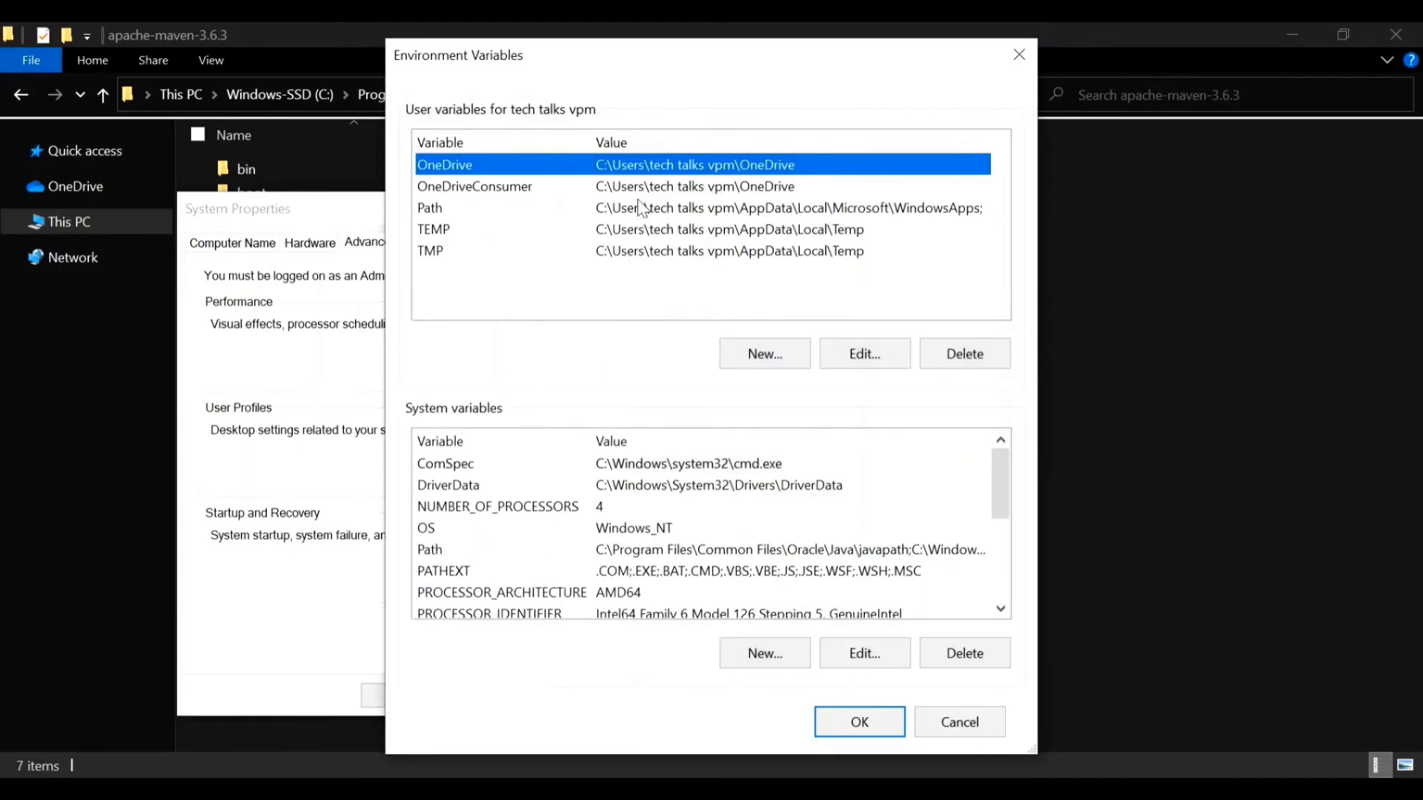
pyautogui.click(794, 357)
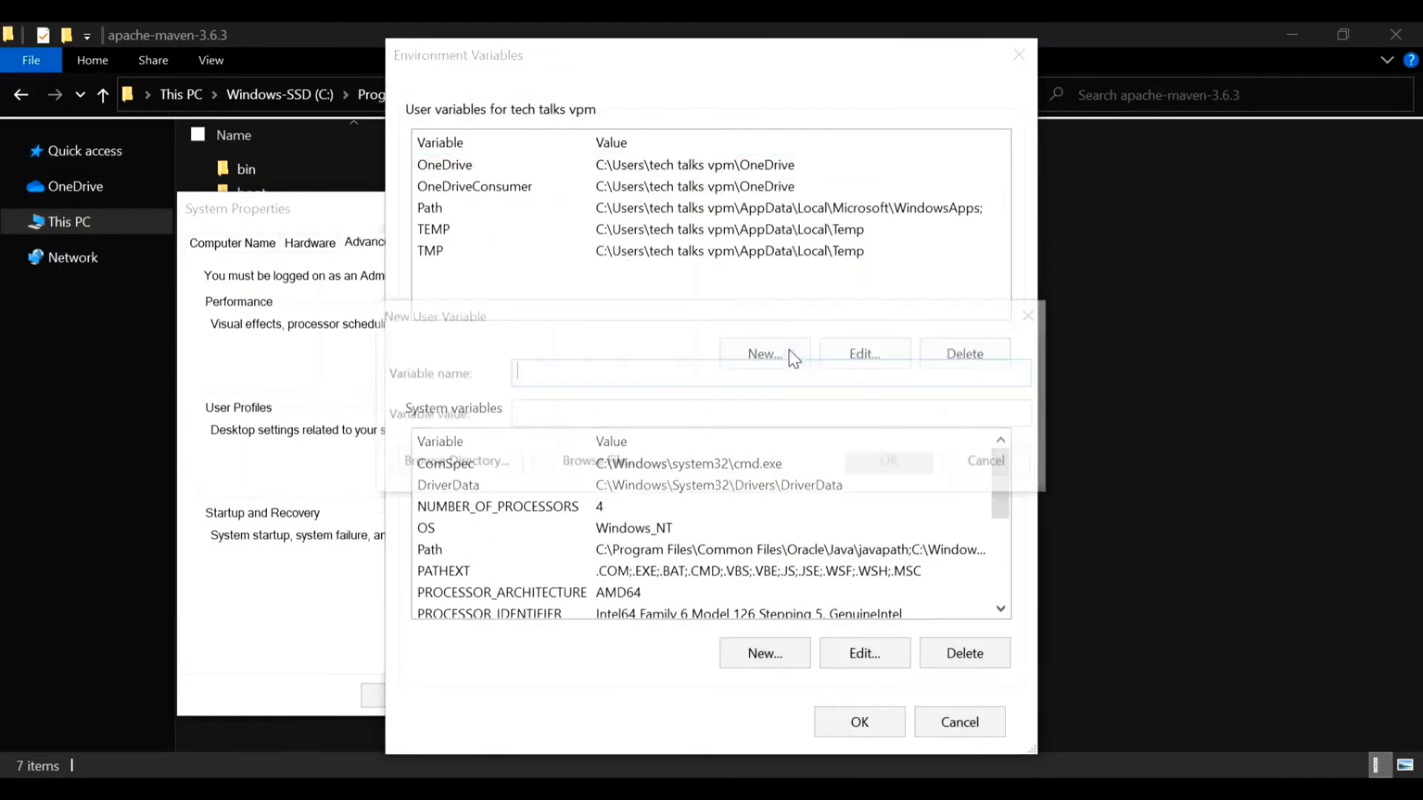
pyautogui.write('MAVEN')
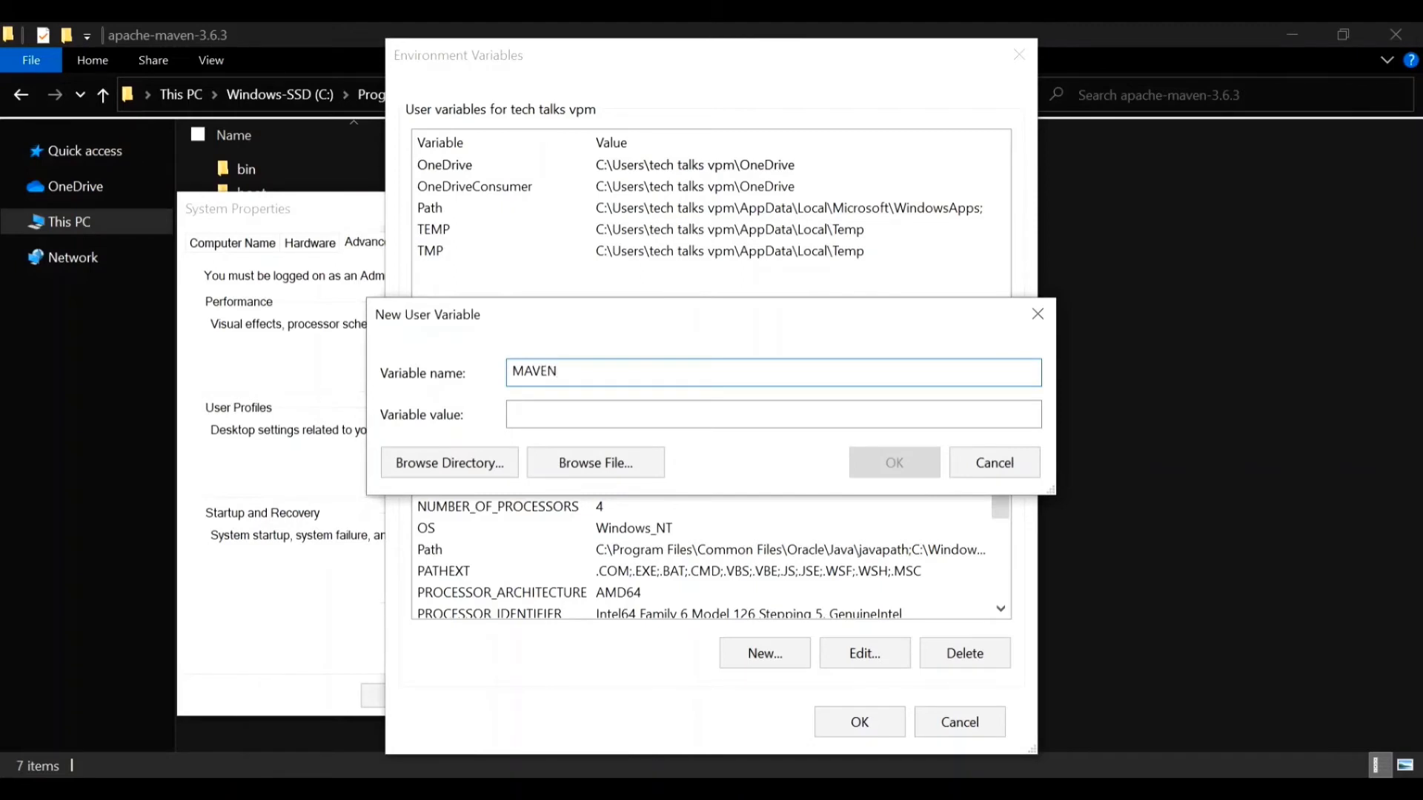
pyautogui.write('_HOME')
pyautogui.rightClick(590, 420)
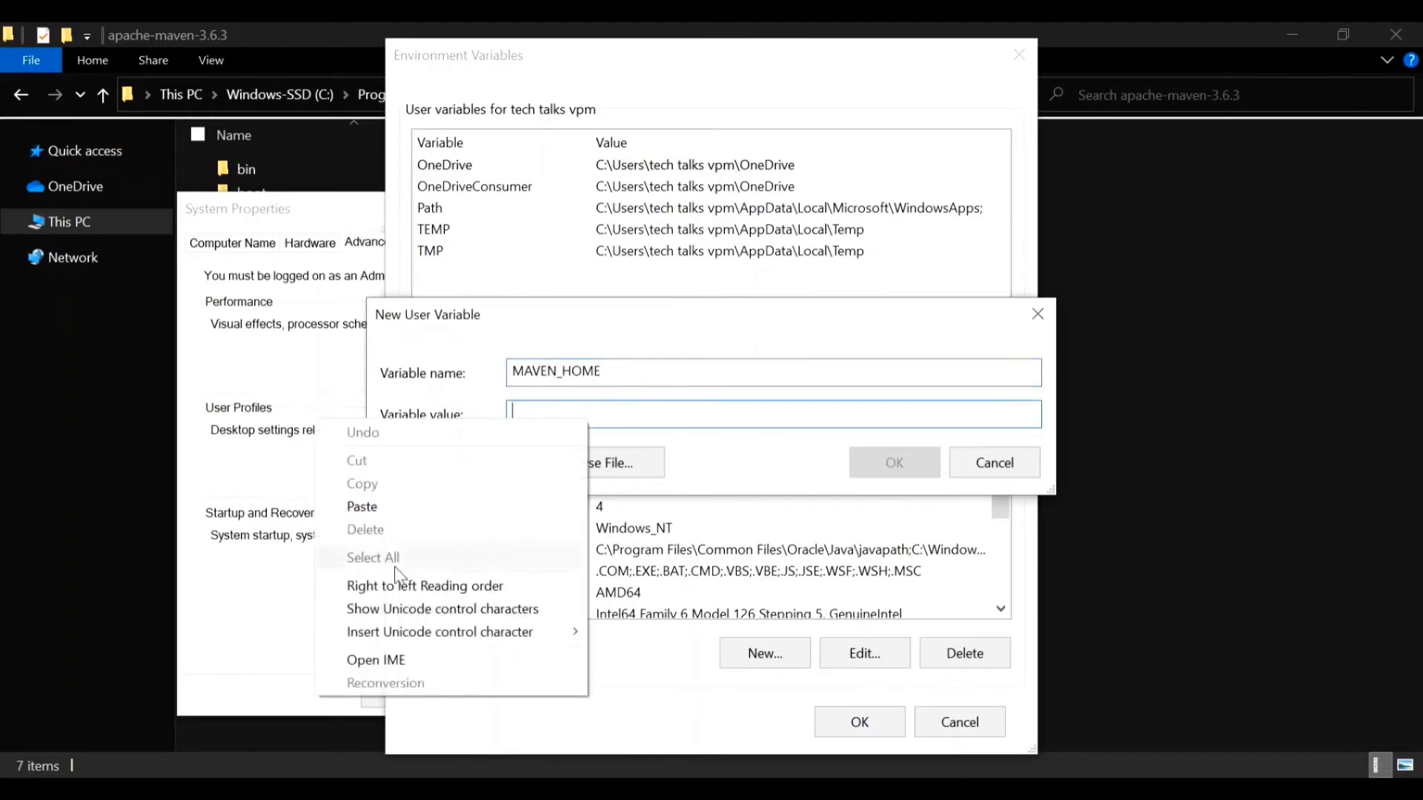
pyautogui.click(405, 506)
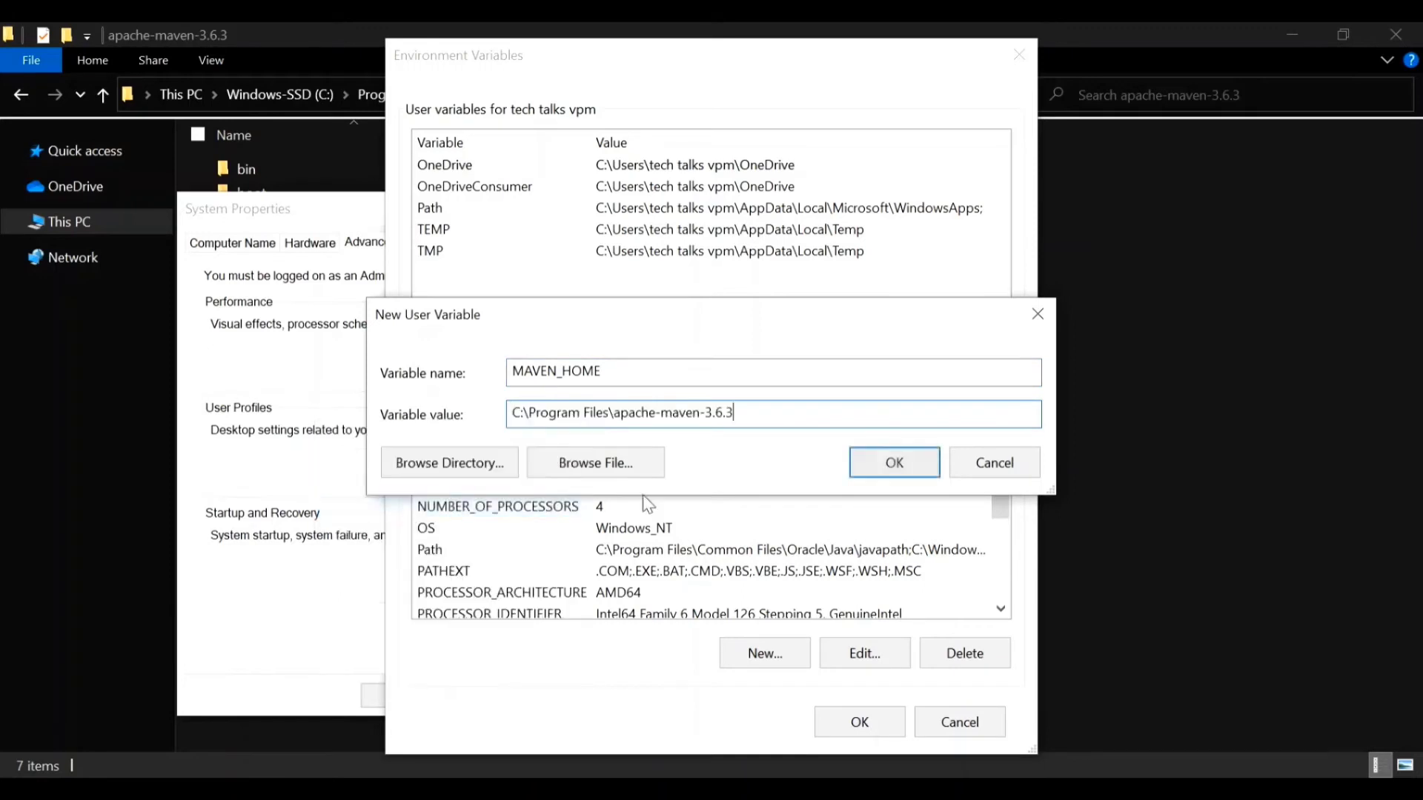
pyautogui.click(895, 462)
# Add the entry C:\Program Files\apache-maven-3.6.3\bin to the system Path variable and accept all the open settings dialogs
pyautogui.click(639, 557)
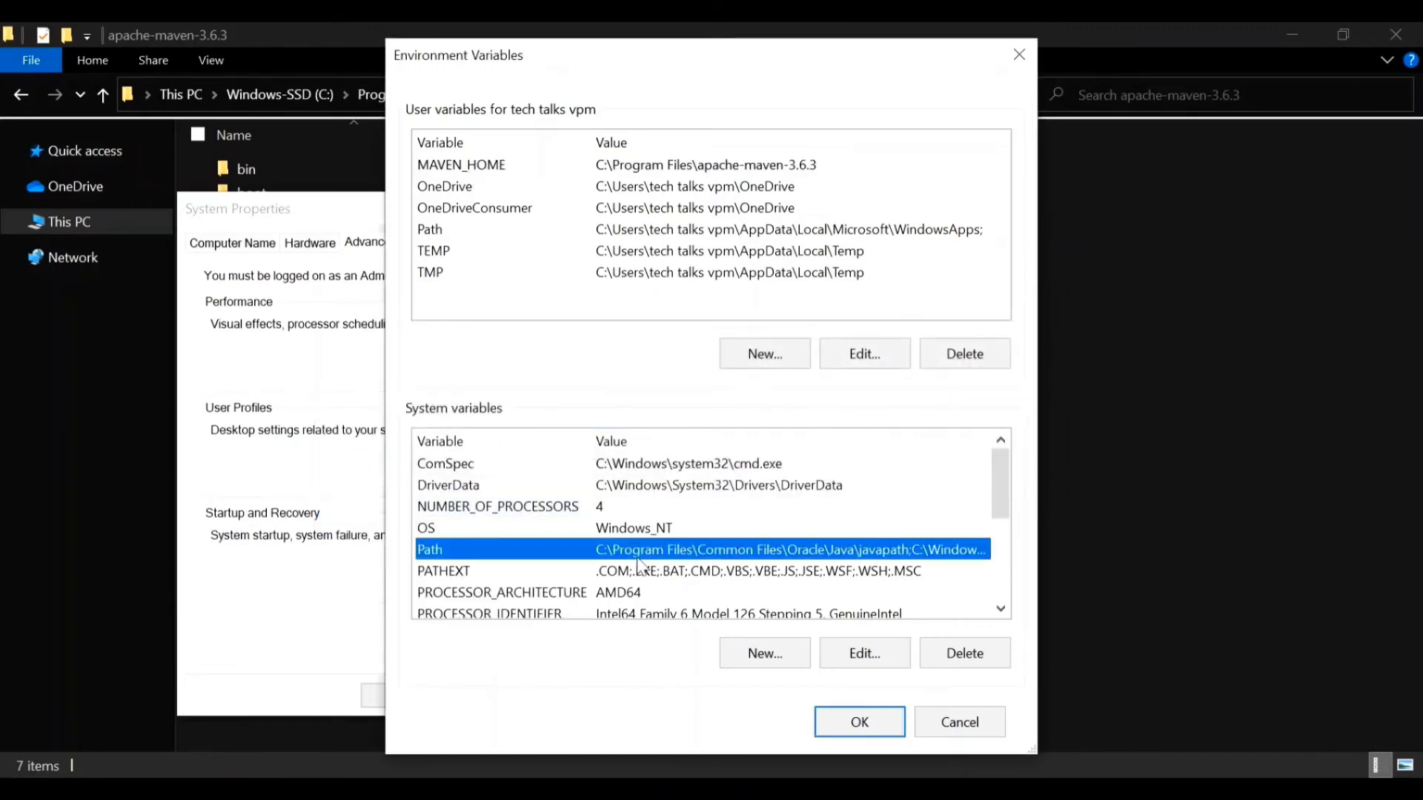
pyautogui.click(864, 653)
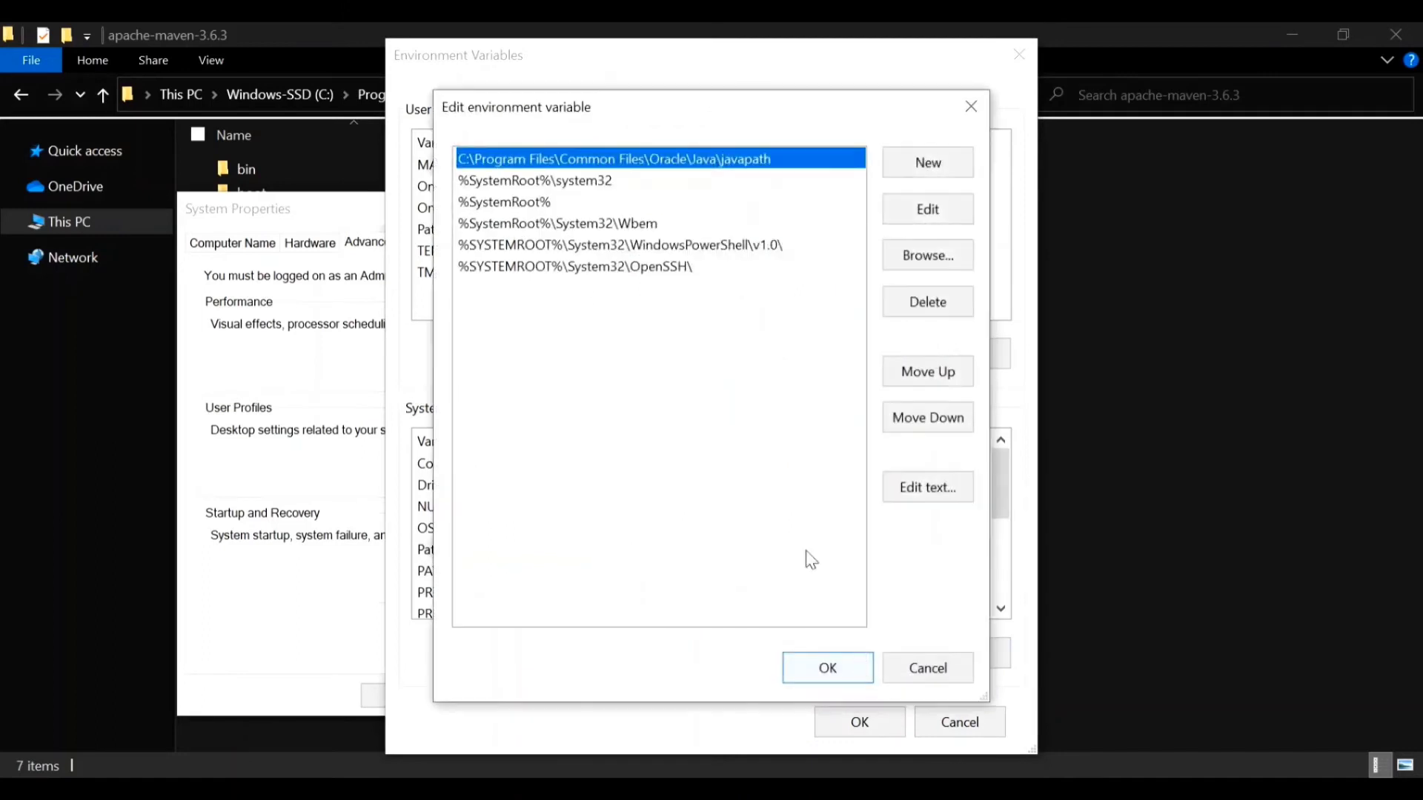
pyautogui.click(928, 163)
pyautogui.rightClick(476, 293)
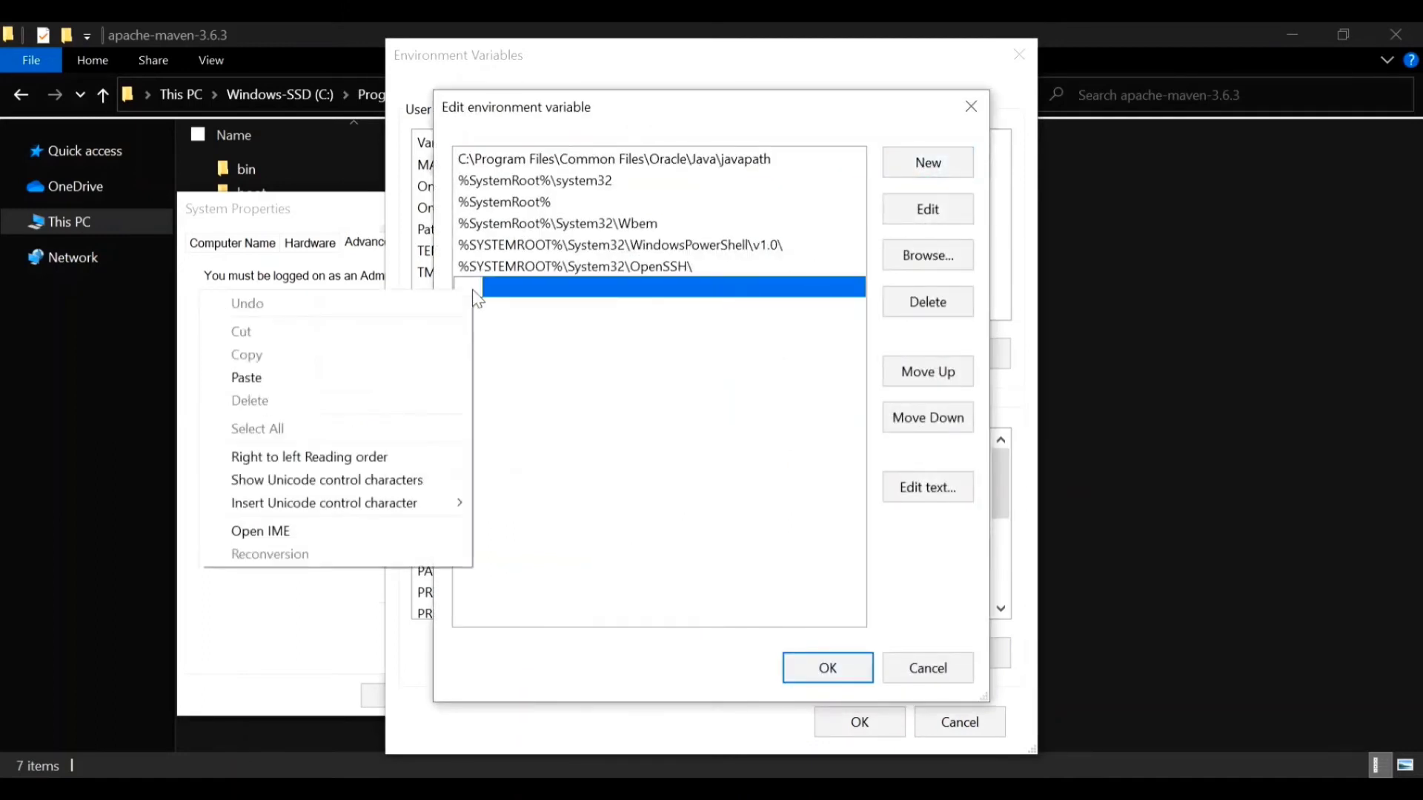
pyautogui.click(247, 378)
pyautogui.write('\\BIN')
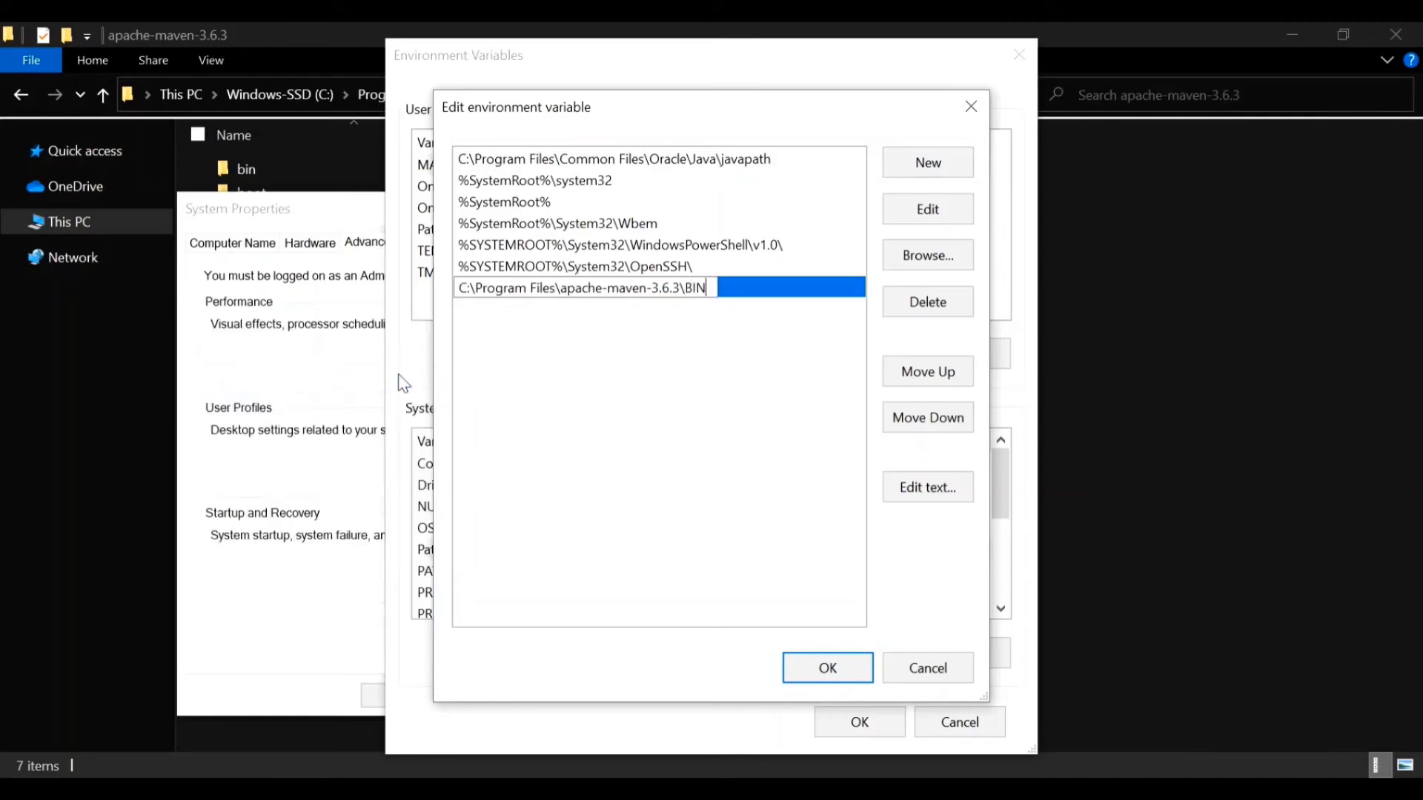
pyautogui.press('BackSpace')
pyautogui.press('BackSpace')
pyautogui.press('BackSpace')
pyautogui.write('bin')
pyautogui.click(828, 668)
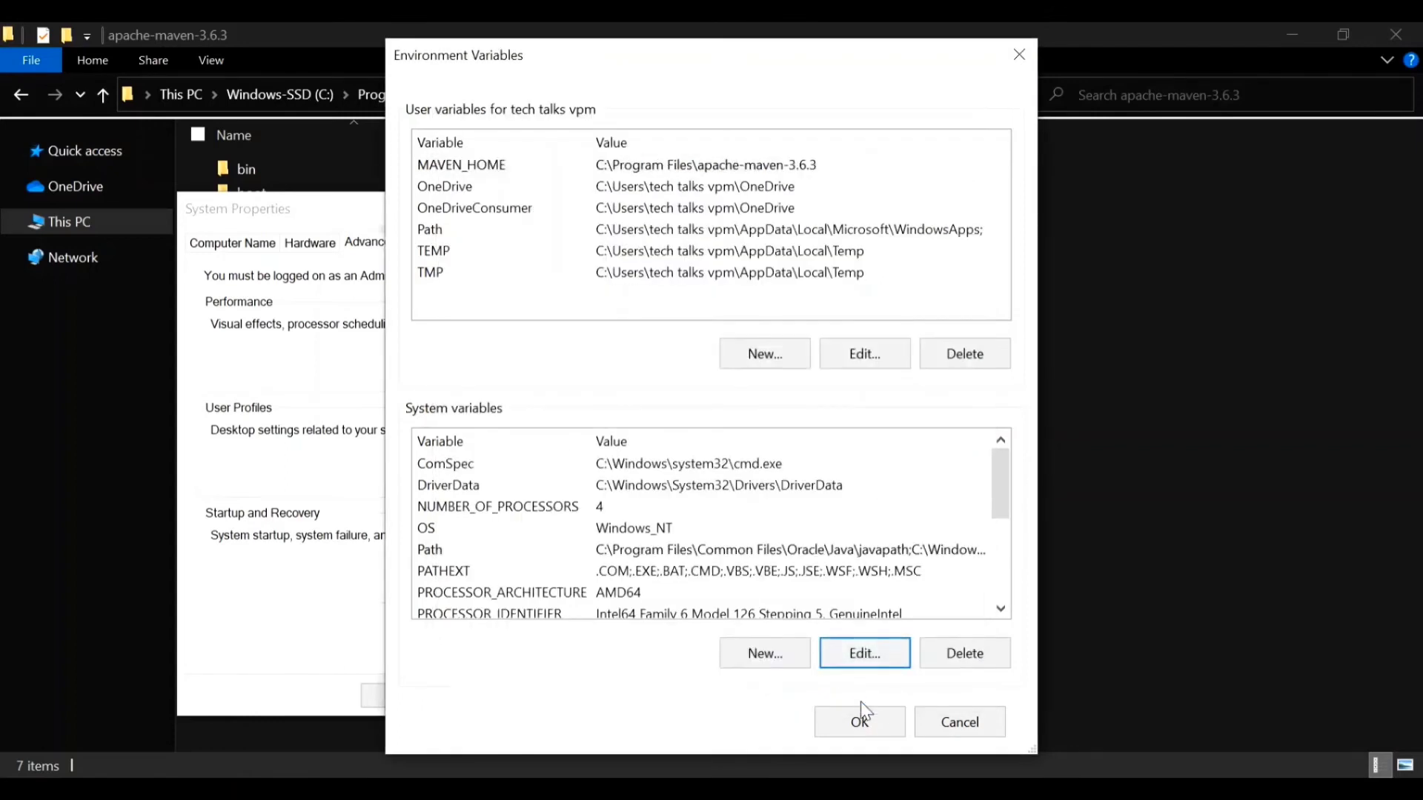
pyautogui.click(863, 723)
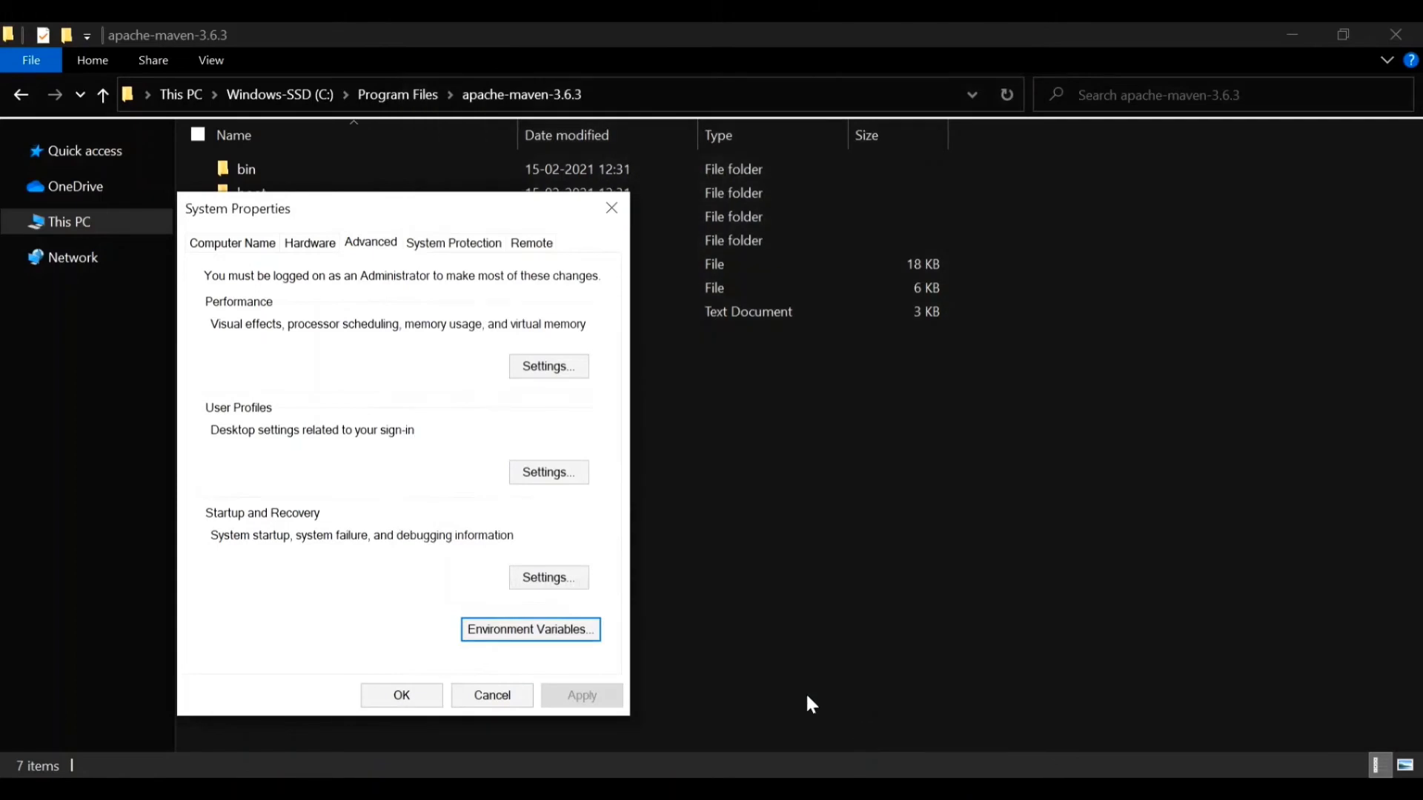
pyautogui.click(381, 695)
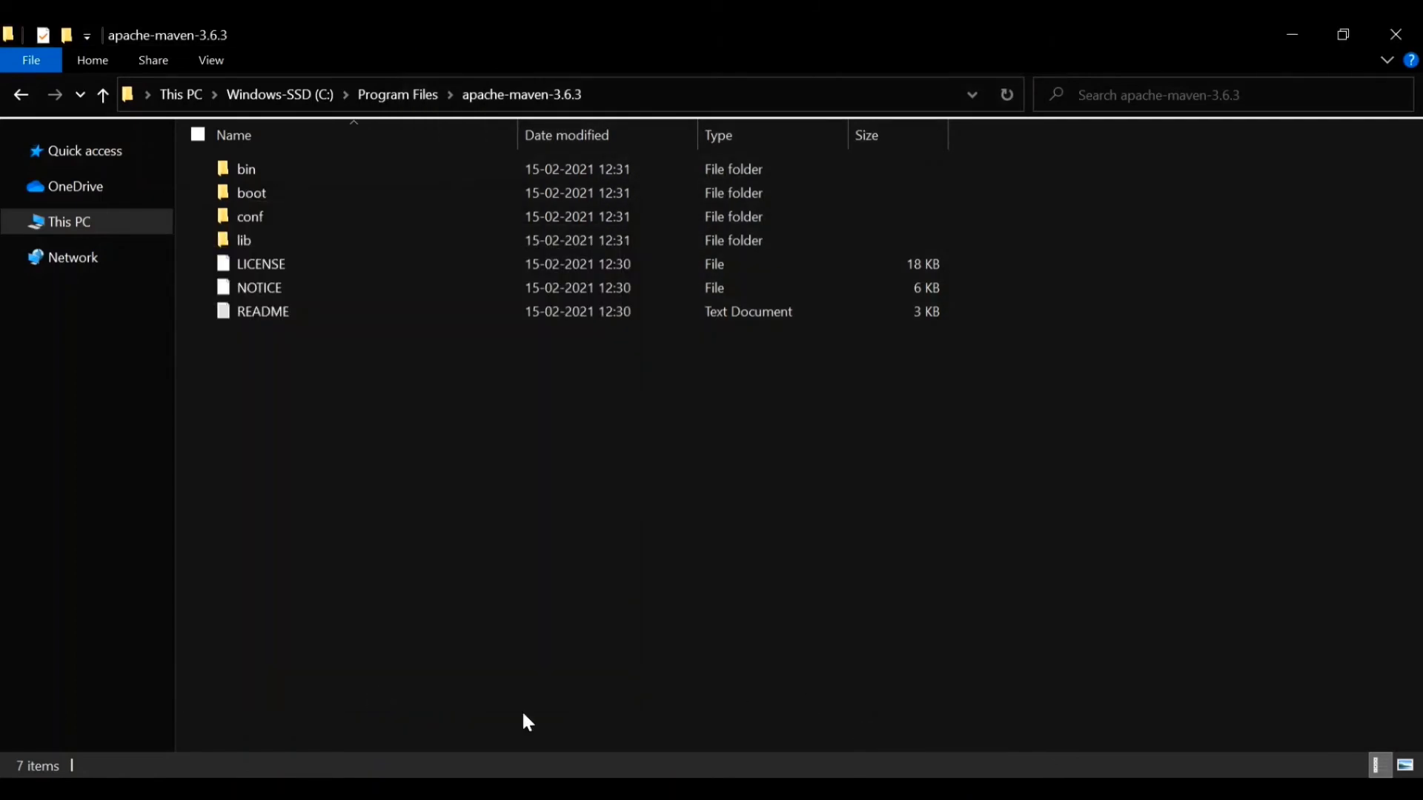
# Rerun mvn -version in the already open Command Prompt, then close both Command Prompt windows
pyautogui.moveTo(579, 787)
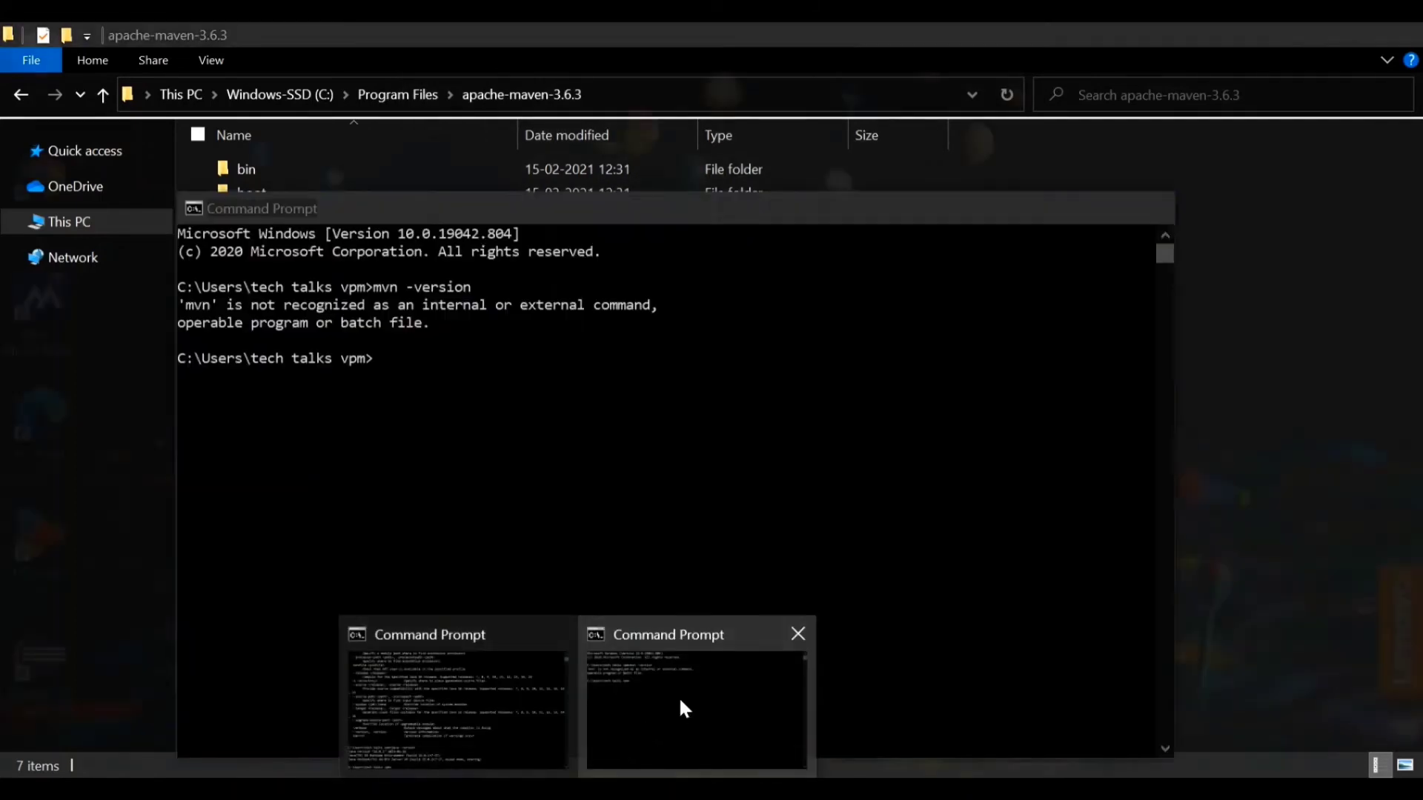
pyautogui.click(678, 701)
pyautogui.click(677, 517)
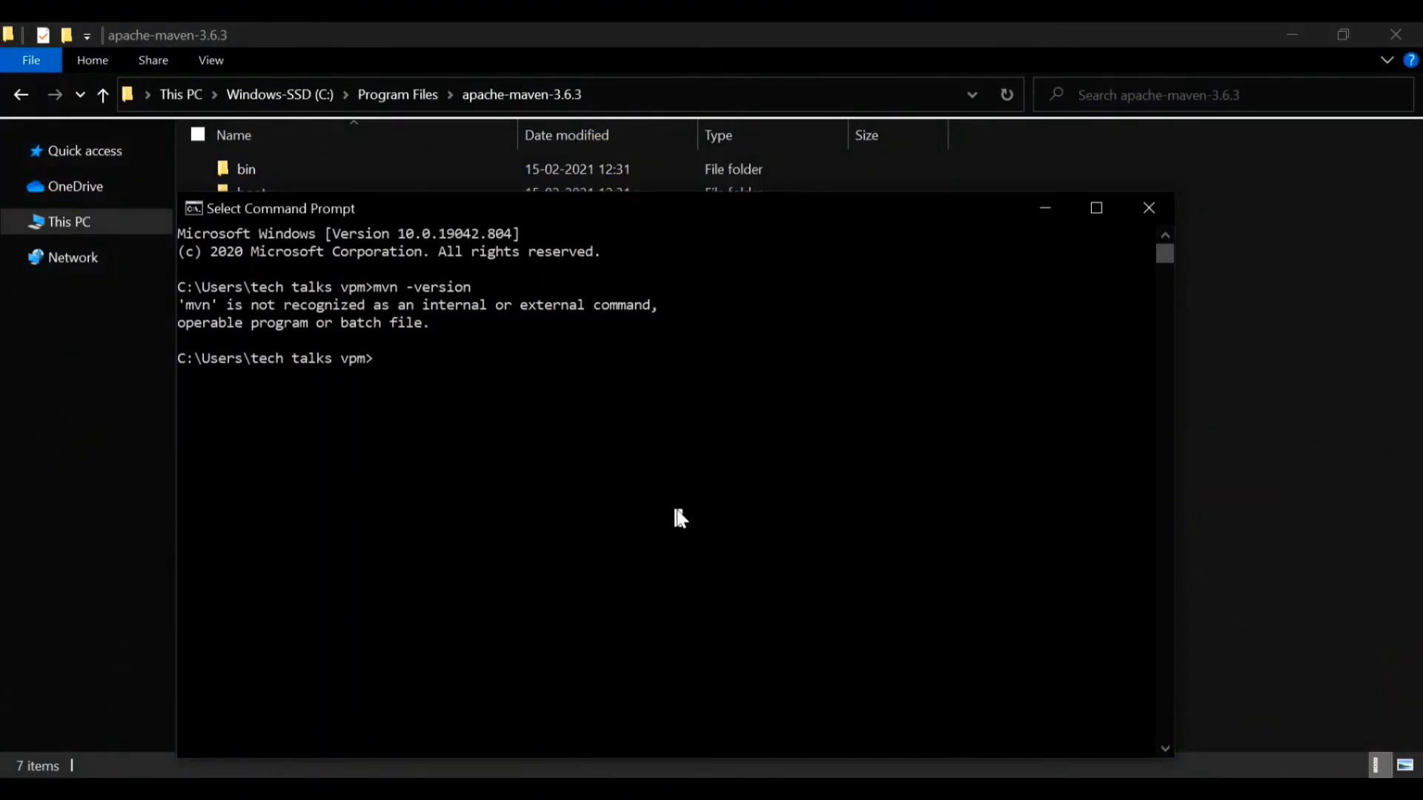
pyautogui.press('Return')
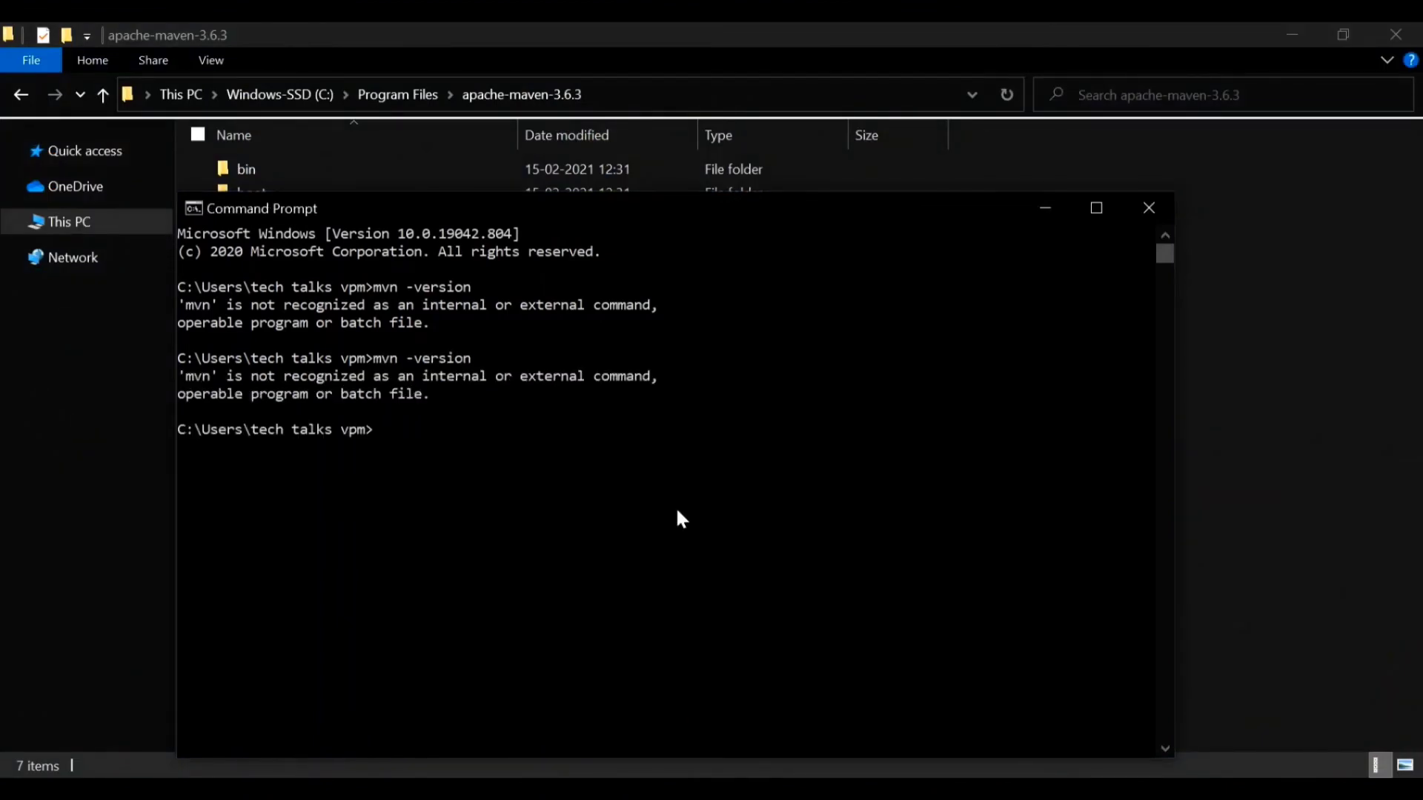
pyautogui.click(1160, 209)
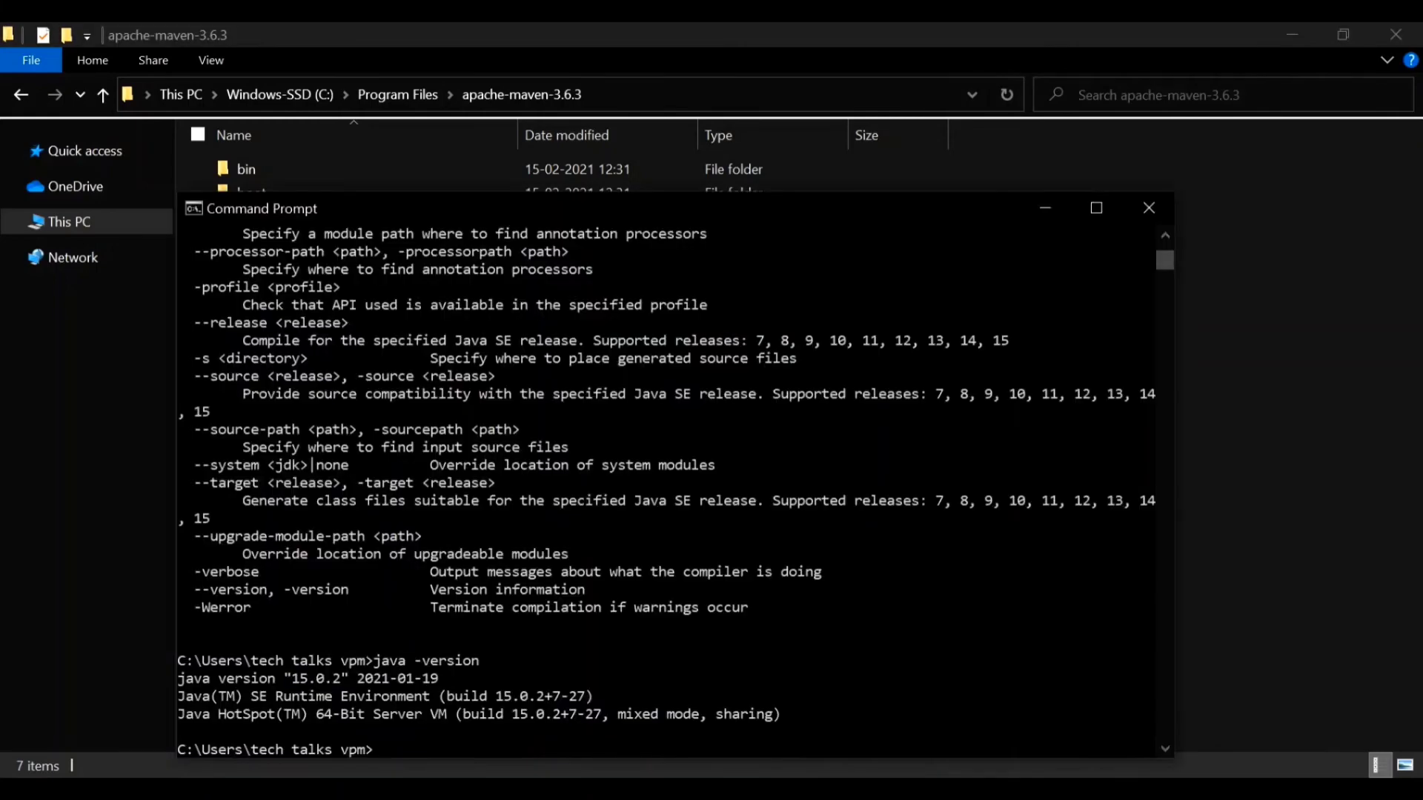
pyautogui.click(1165, 210)
# Open a new Command Prompt, check the Maven installation with mvn -version, and close that window
pyautogui.press('super')
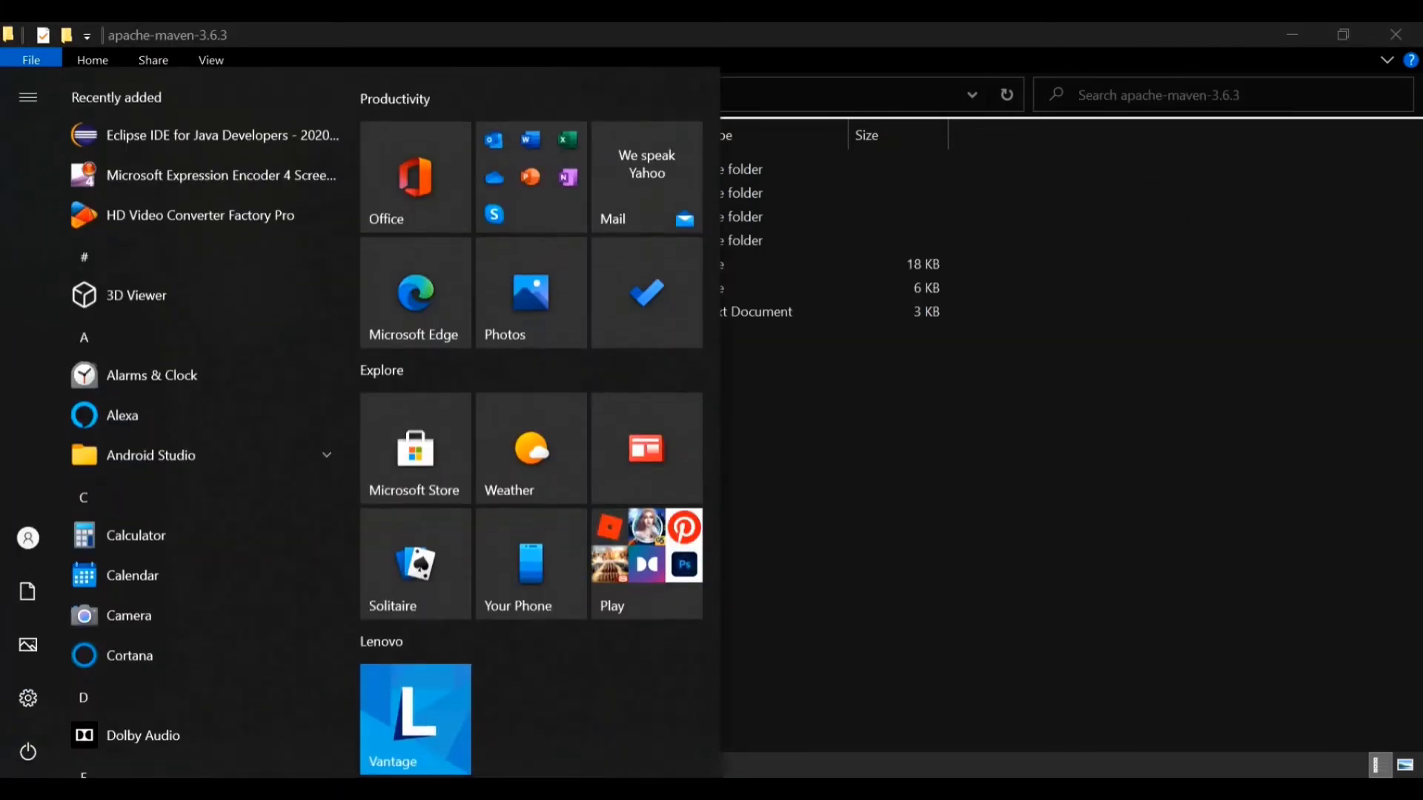
pyautogui.write('mvn')
pyautogui.press('BackSpace')
pyautogui.press('BackSpace')
pyautogui.press('BackSpace')
pyautogui.write('cmd')
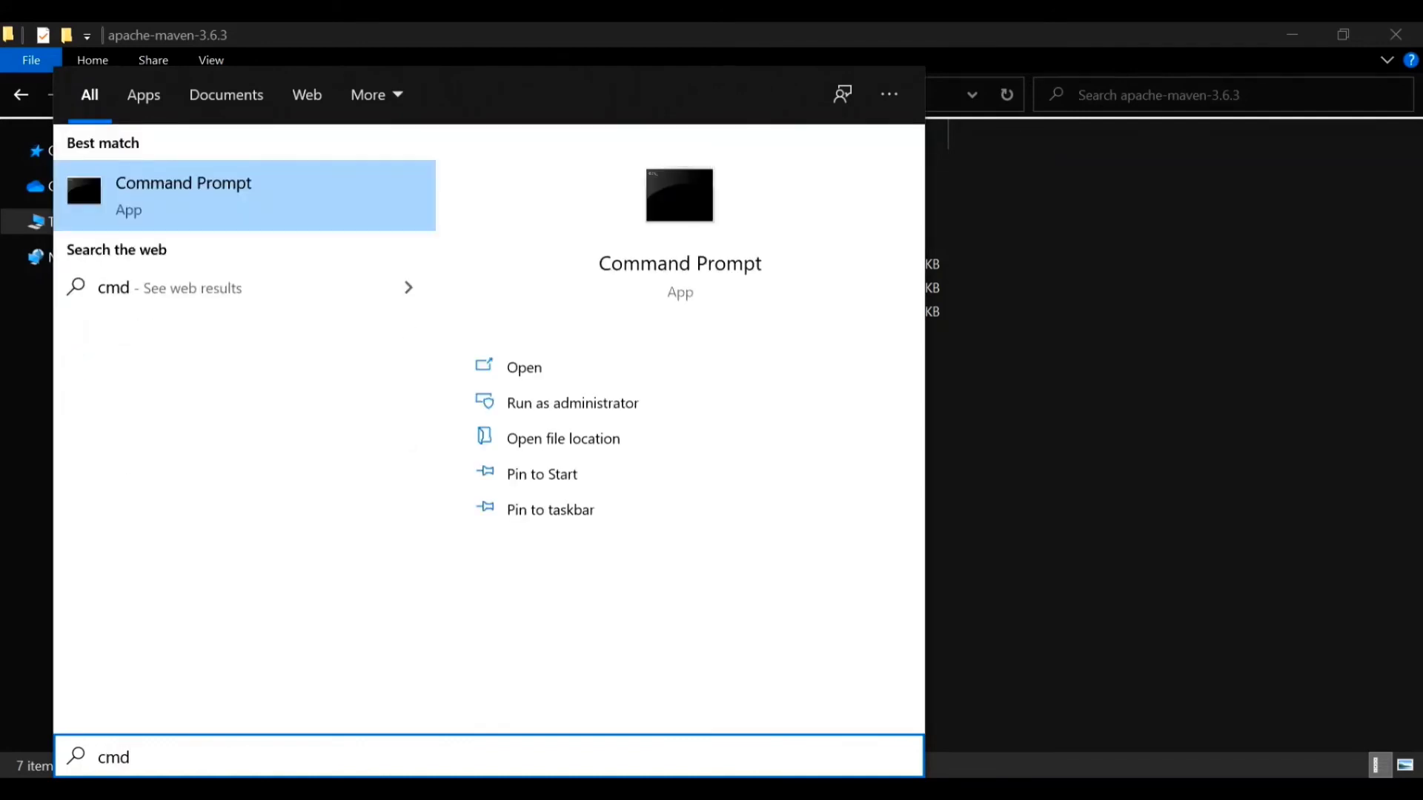
pyautogui.press('Return')
pyautogui.write('mvn ')
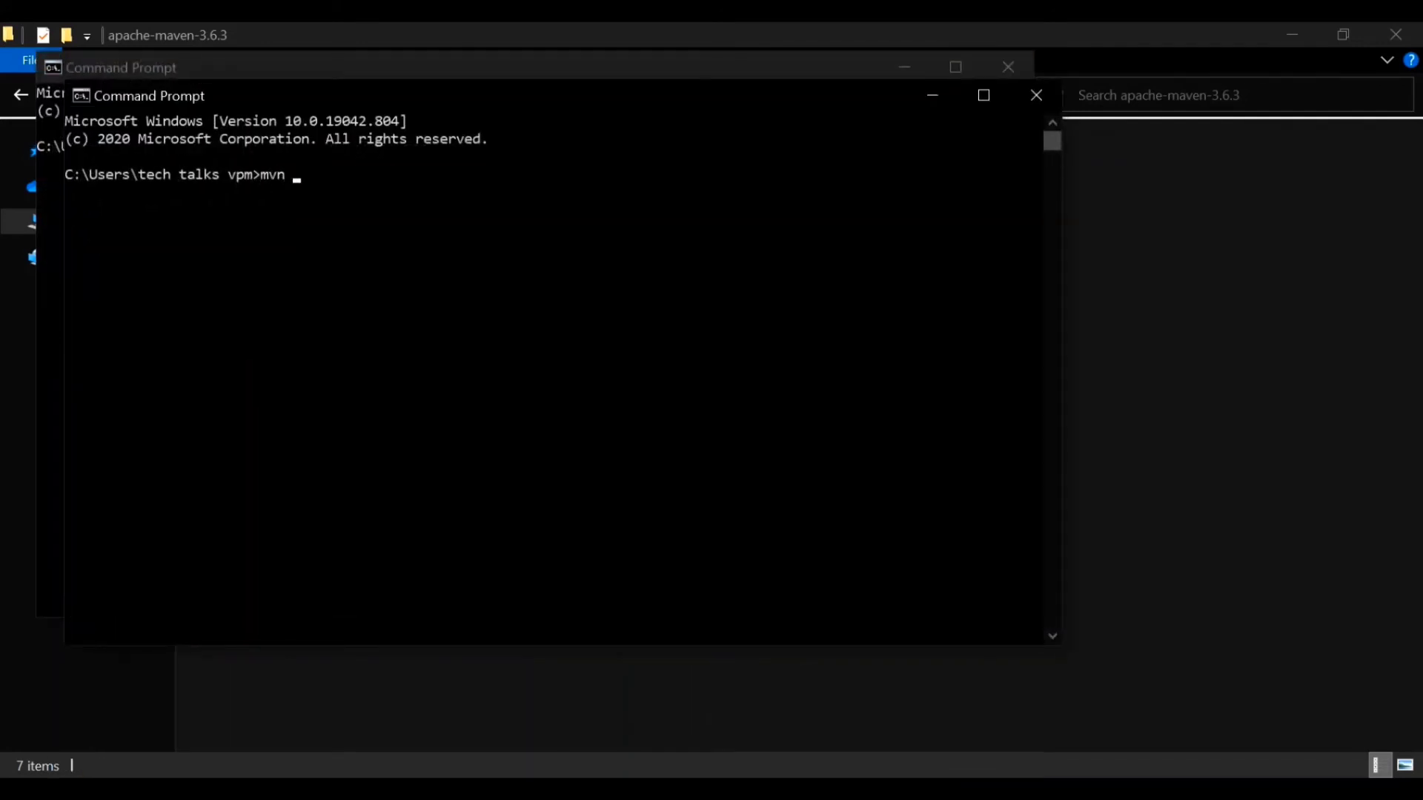
pyautogui.write('-version')
pyautogui.press('Return')
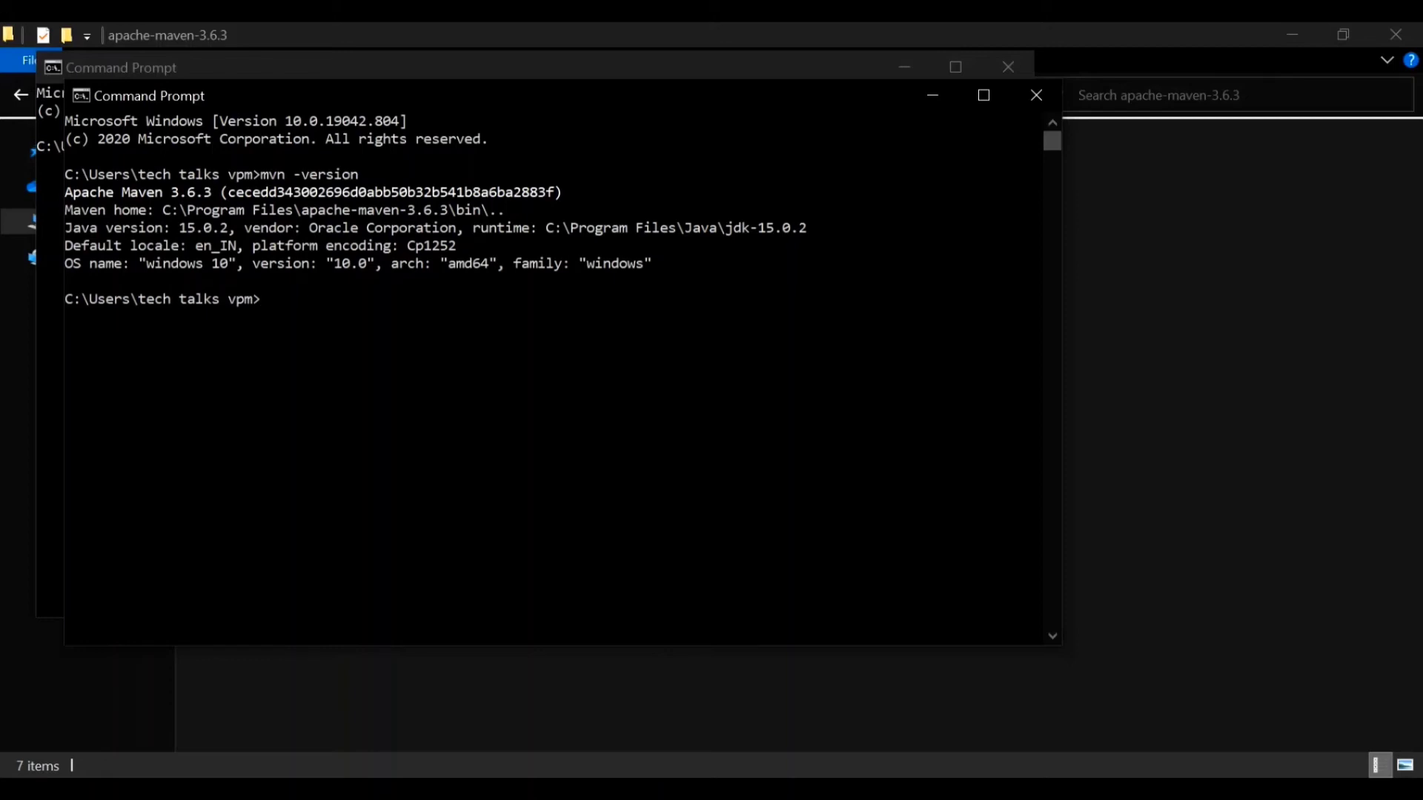
pyautogui.click(1037, 95)
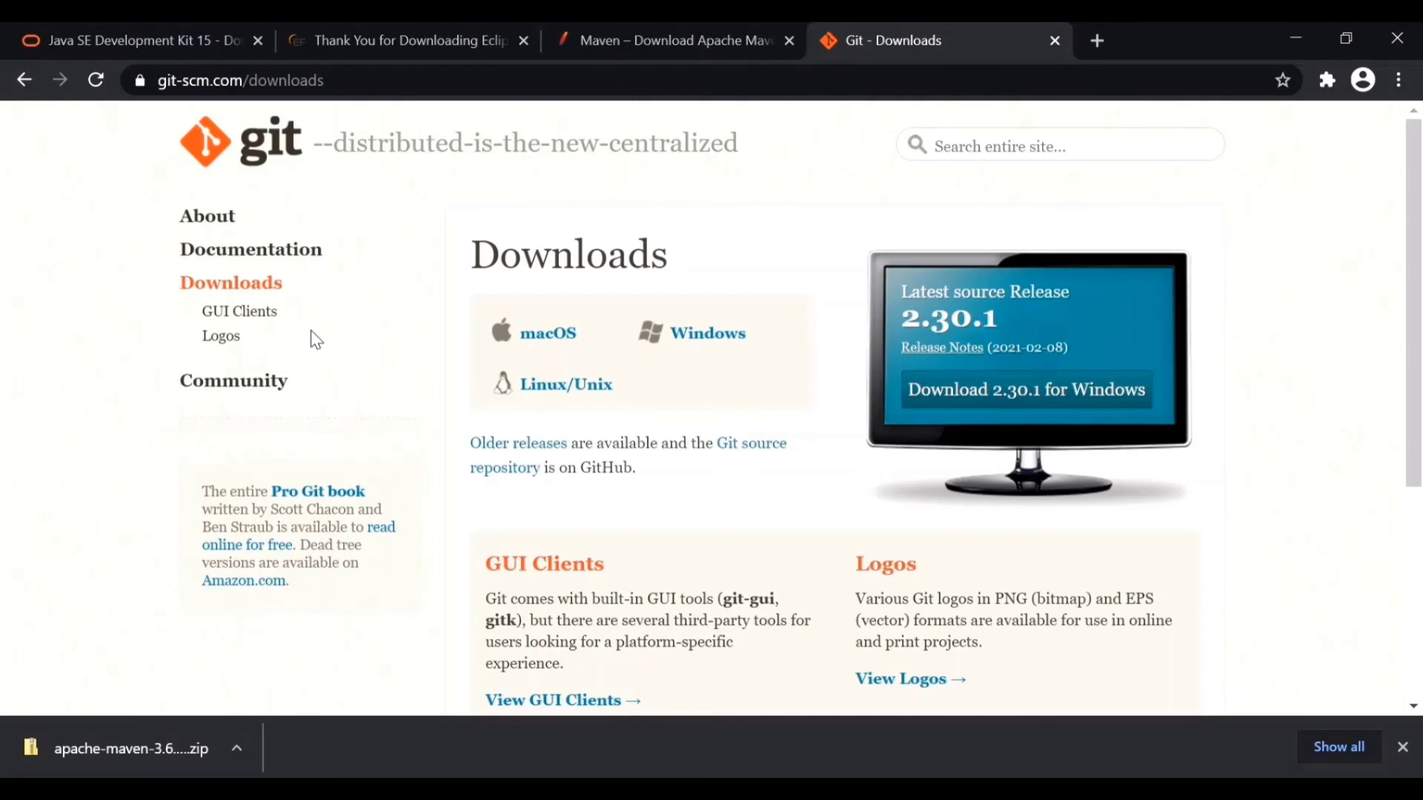
# Get the Git 2.30.1 Windows installer and accept its license, C:\Program Files\Git location, default components, Git Start Menu folder and default editor
pyautogui.click(728, 347)
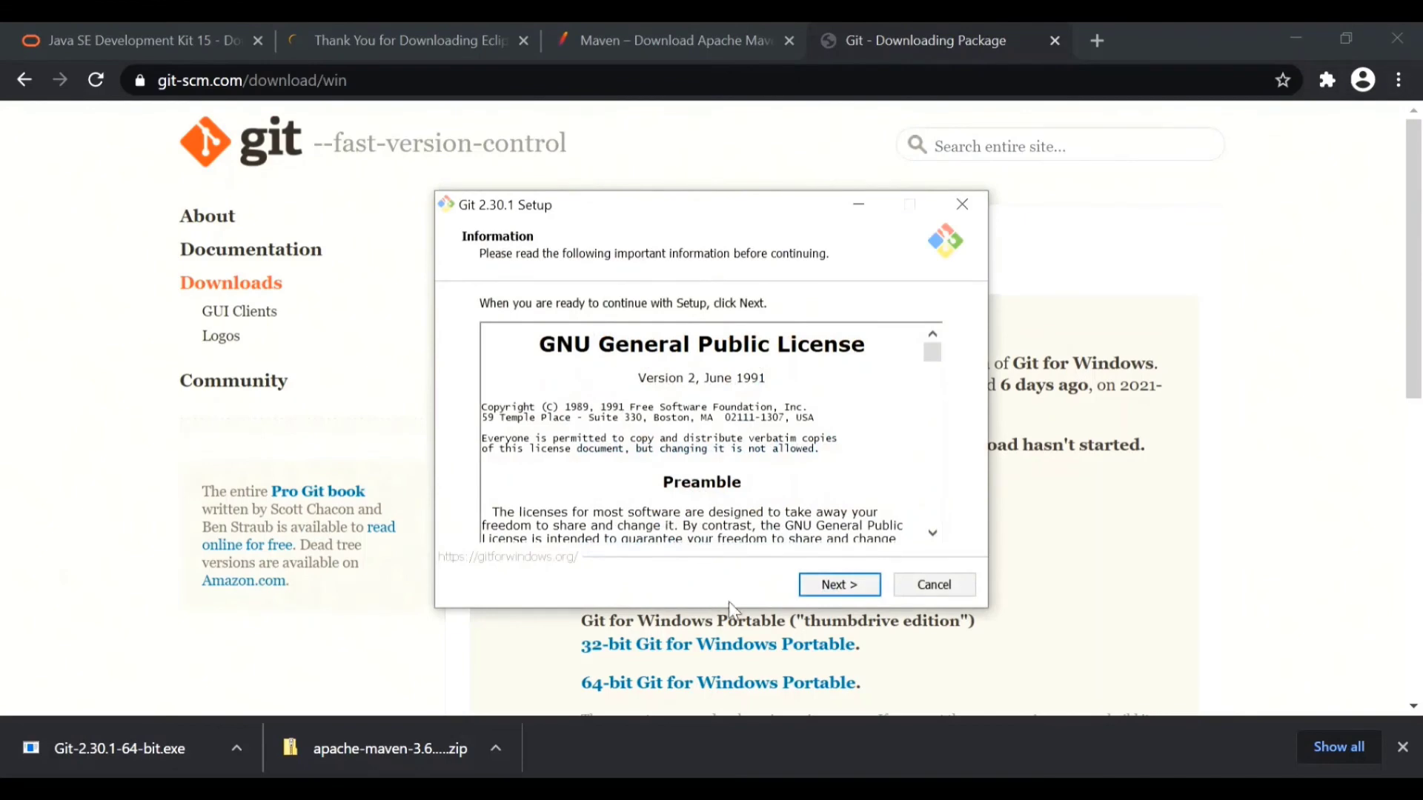
pyautogui.click(835, 586)
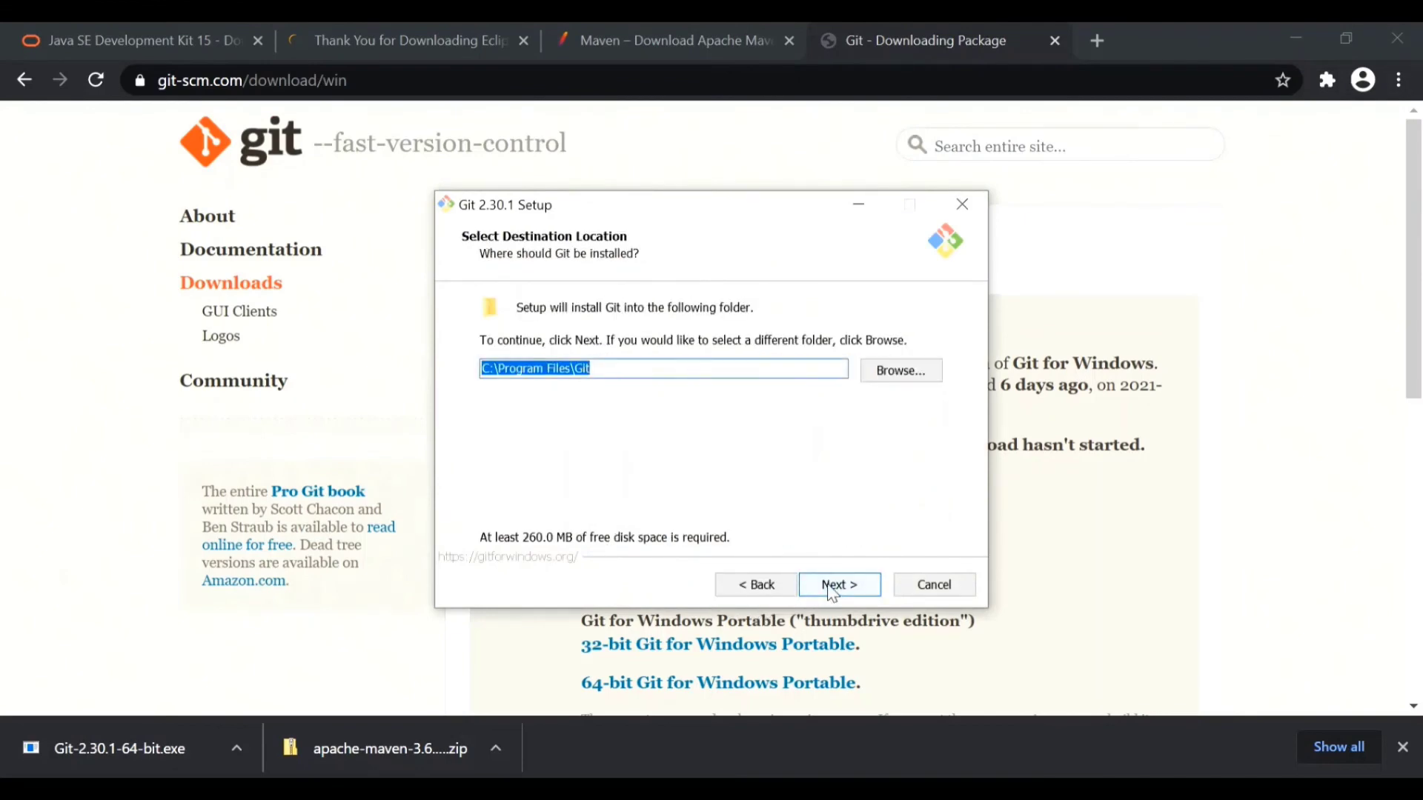
pyautogui.click(834, 590)
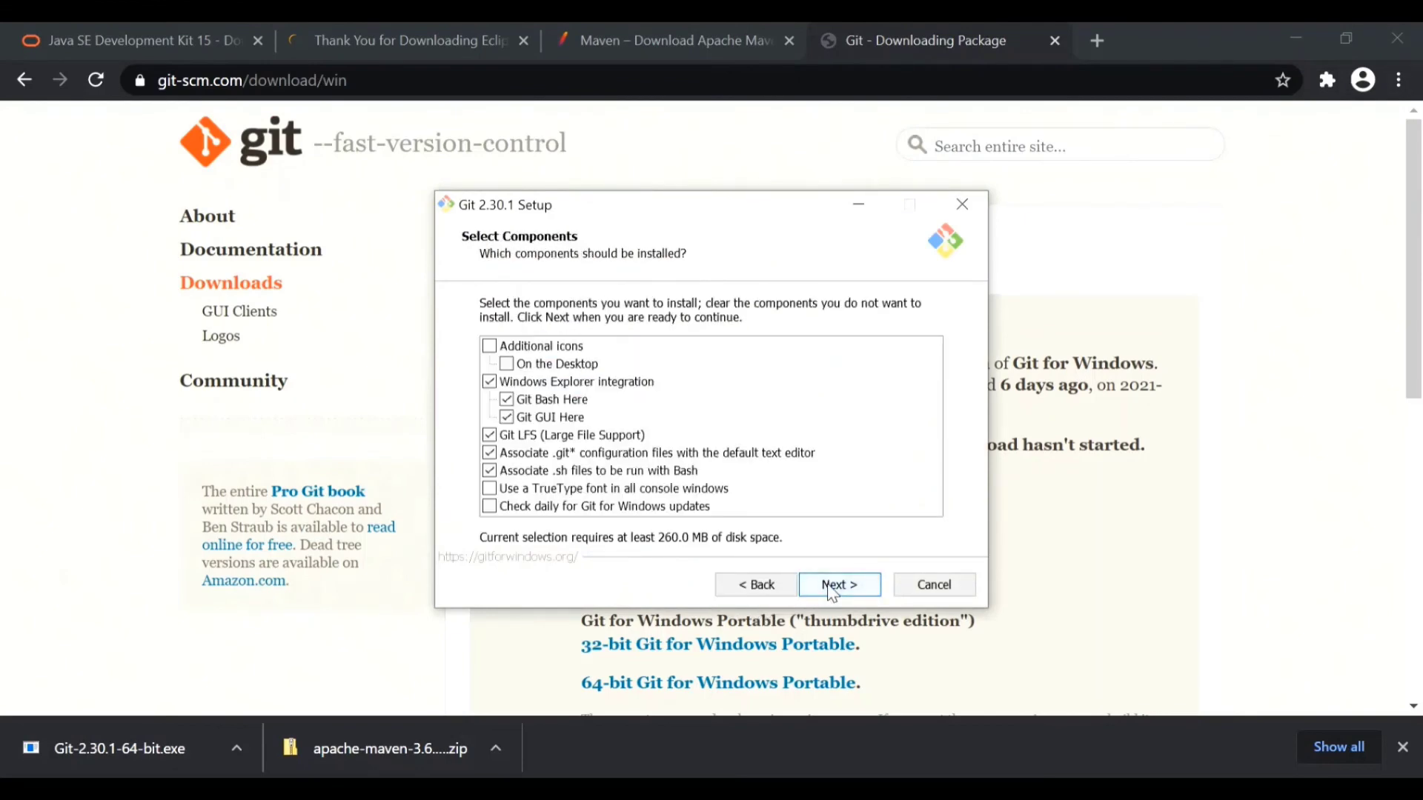
pyautogui.click(838, 590)
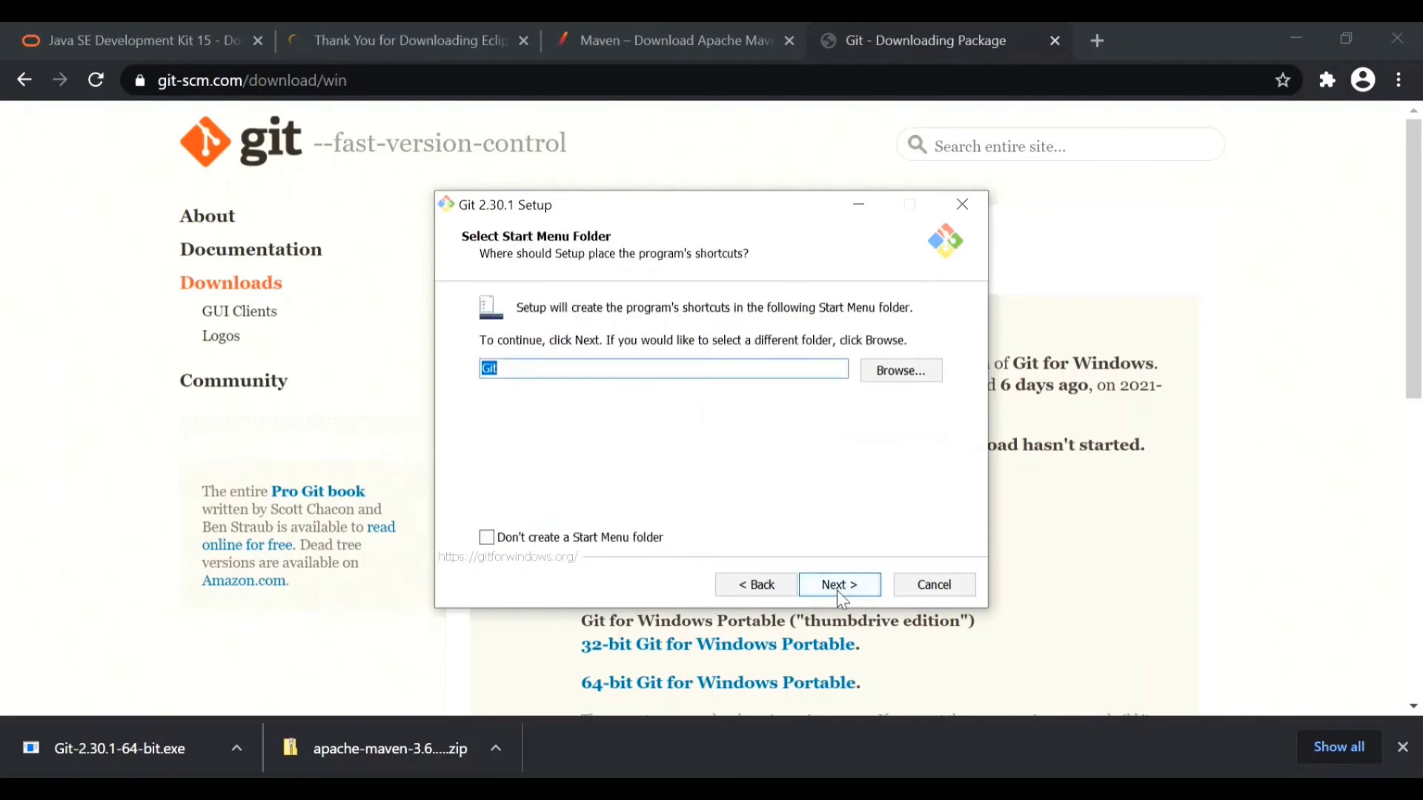
pyautogui.click(838, 592)
pyautogui.click(843, 587)
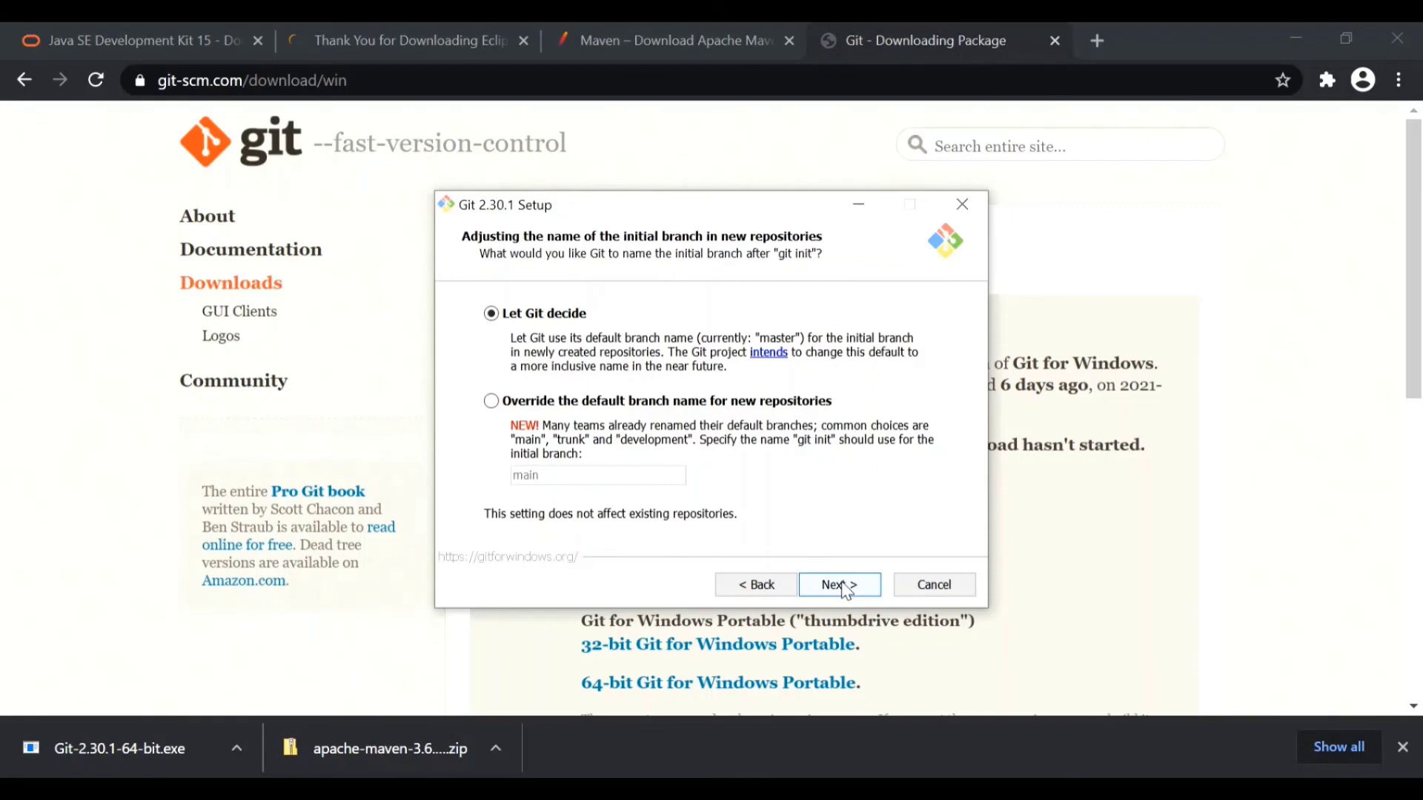
# Install Git with the remaining defaults, including Let Git decide, MinTTY and Git Credential Manager Core, without experimental pseudo console support
pyautogui.click(847, 592)
pyautogui.click(847, 585)
pyautogui.click(847, 585)
pyautogui.click(847, 585)
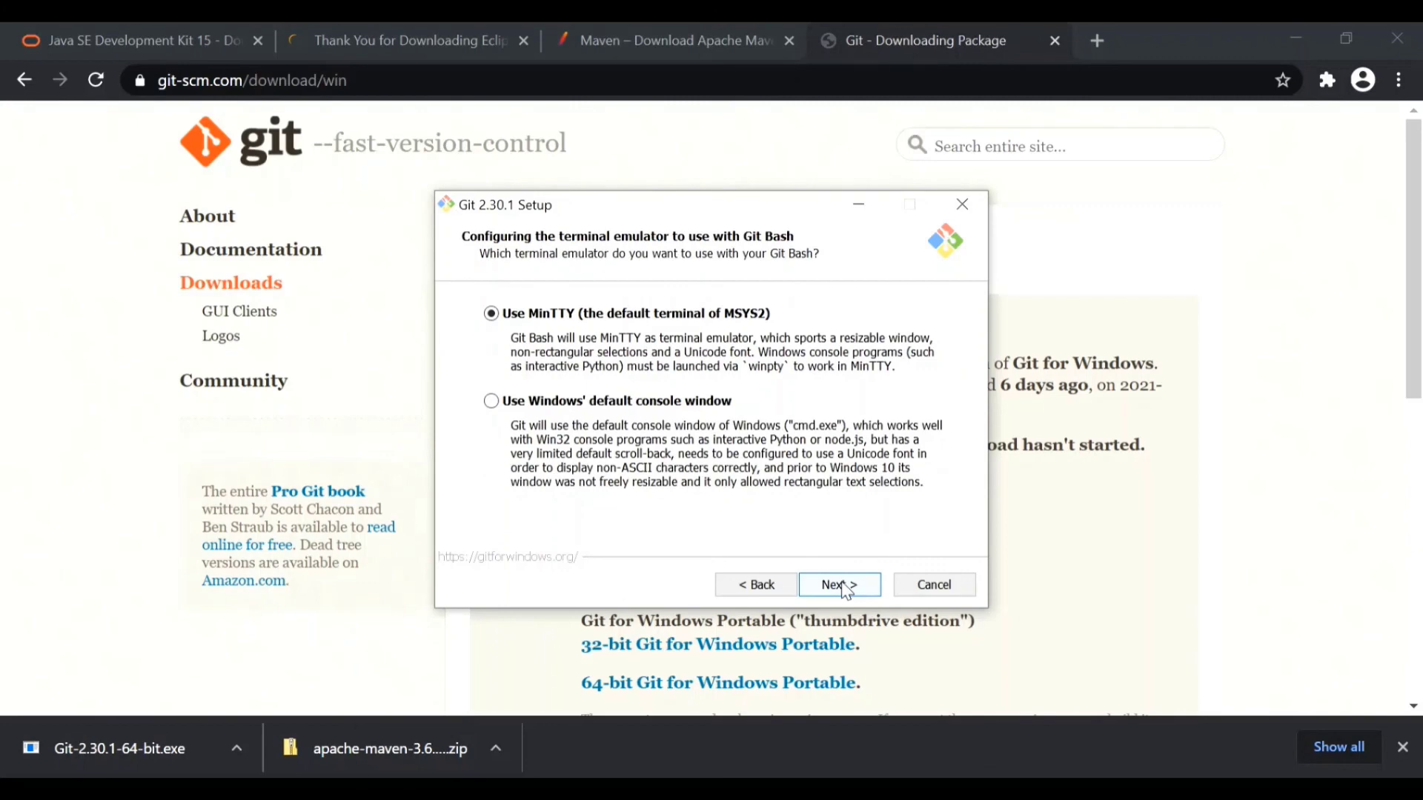
pyautogui.click(848, 585)
pyautogui.click(847, 585)
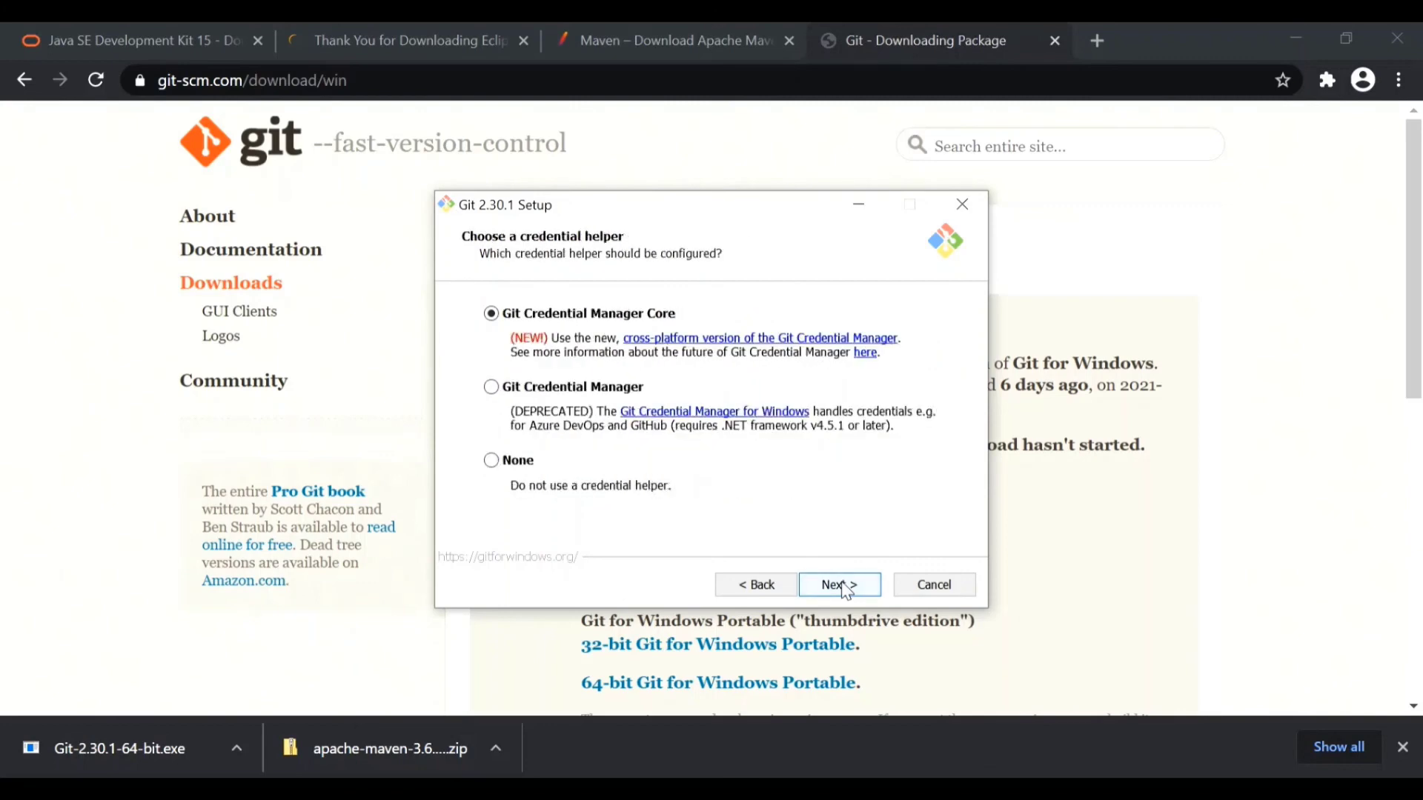
pyautogui.click(845, 588)
pyautogui.click(846, 588)
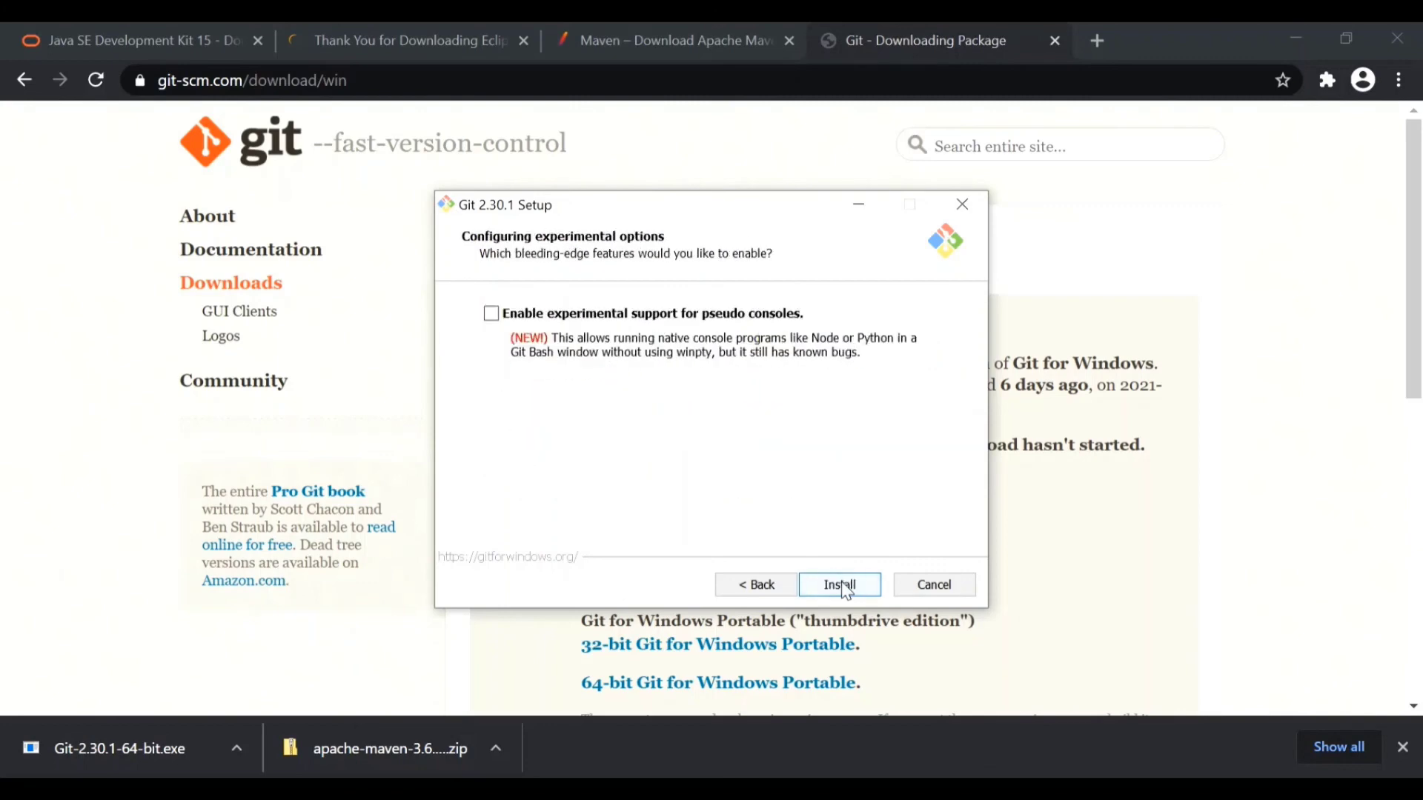
pyautogui.click(847, 592)
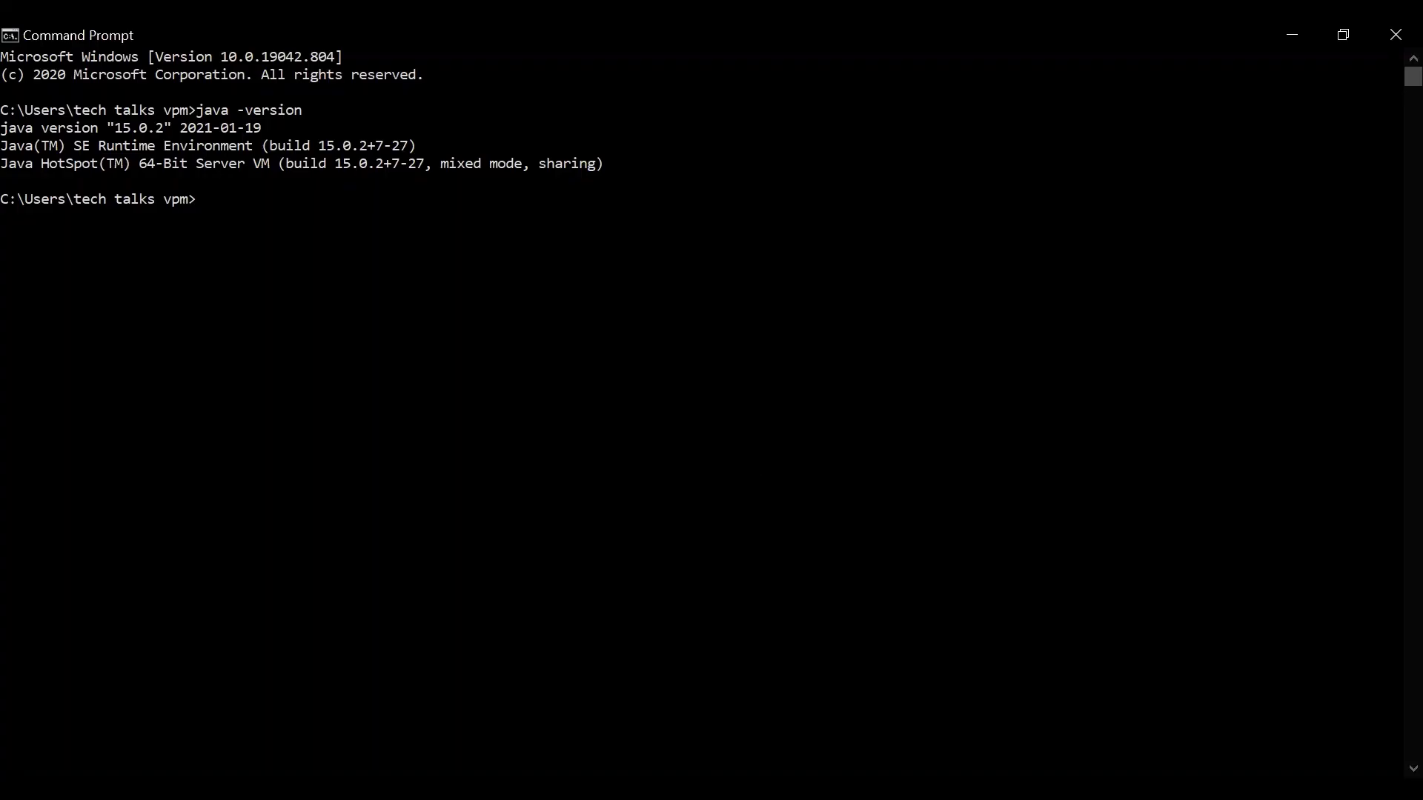
# Open Git Bash and check the installed Git version with git --version
pyautogui.press('super')
pyautogui.write('g')
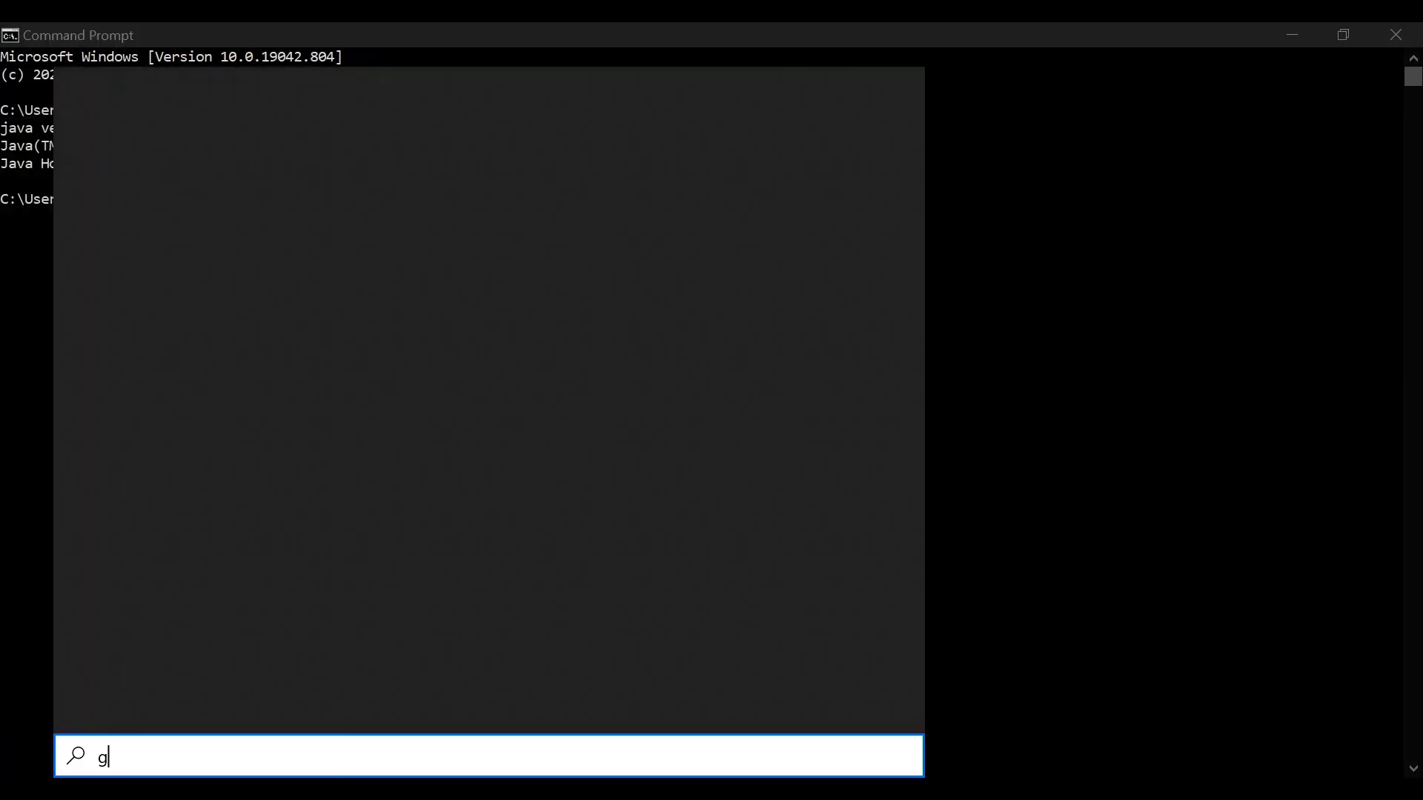
pyautogui.write('itba')
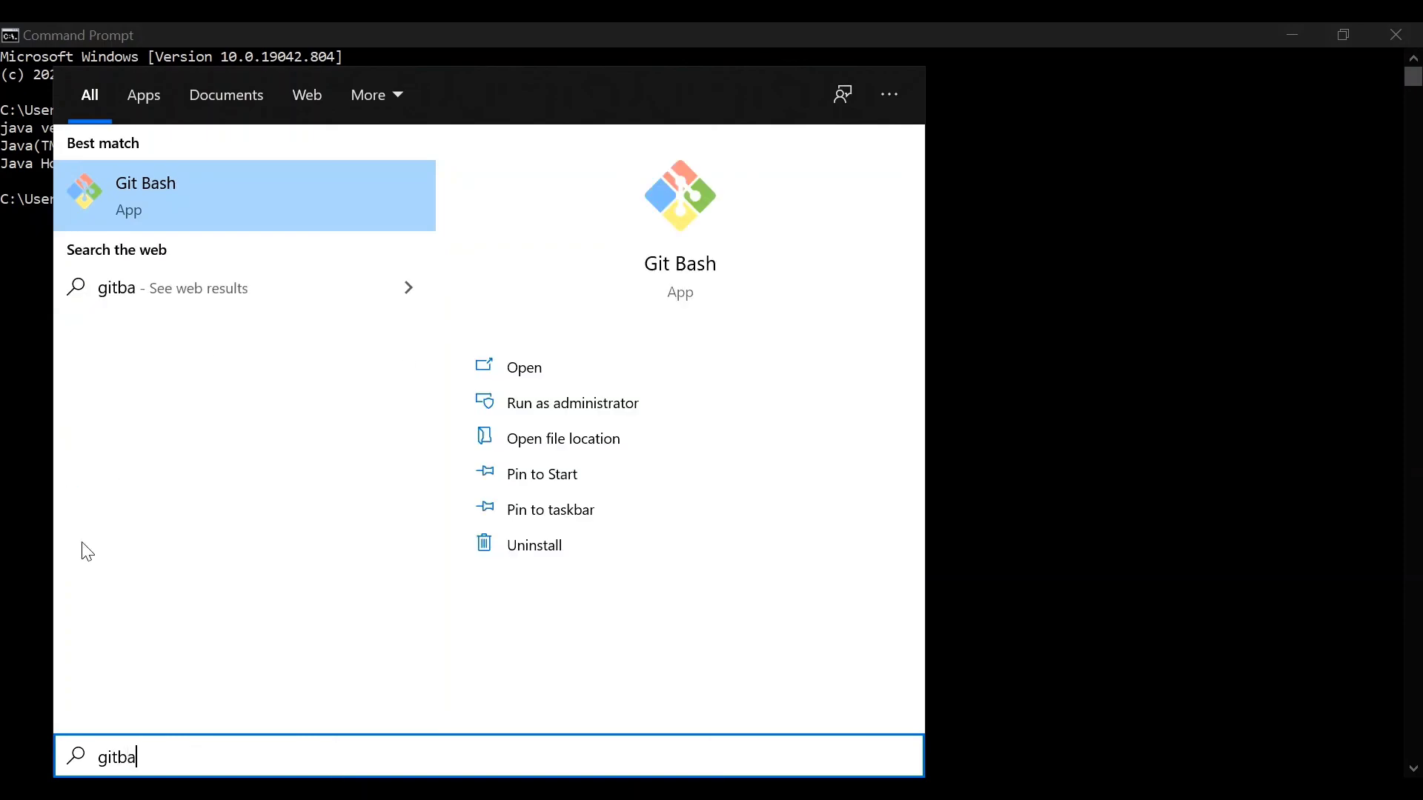
pyautogui.click(366, 206)
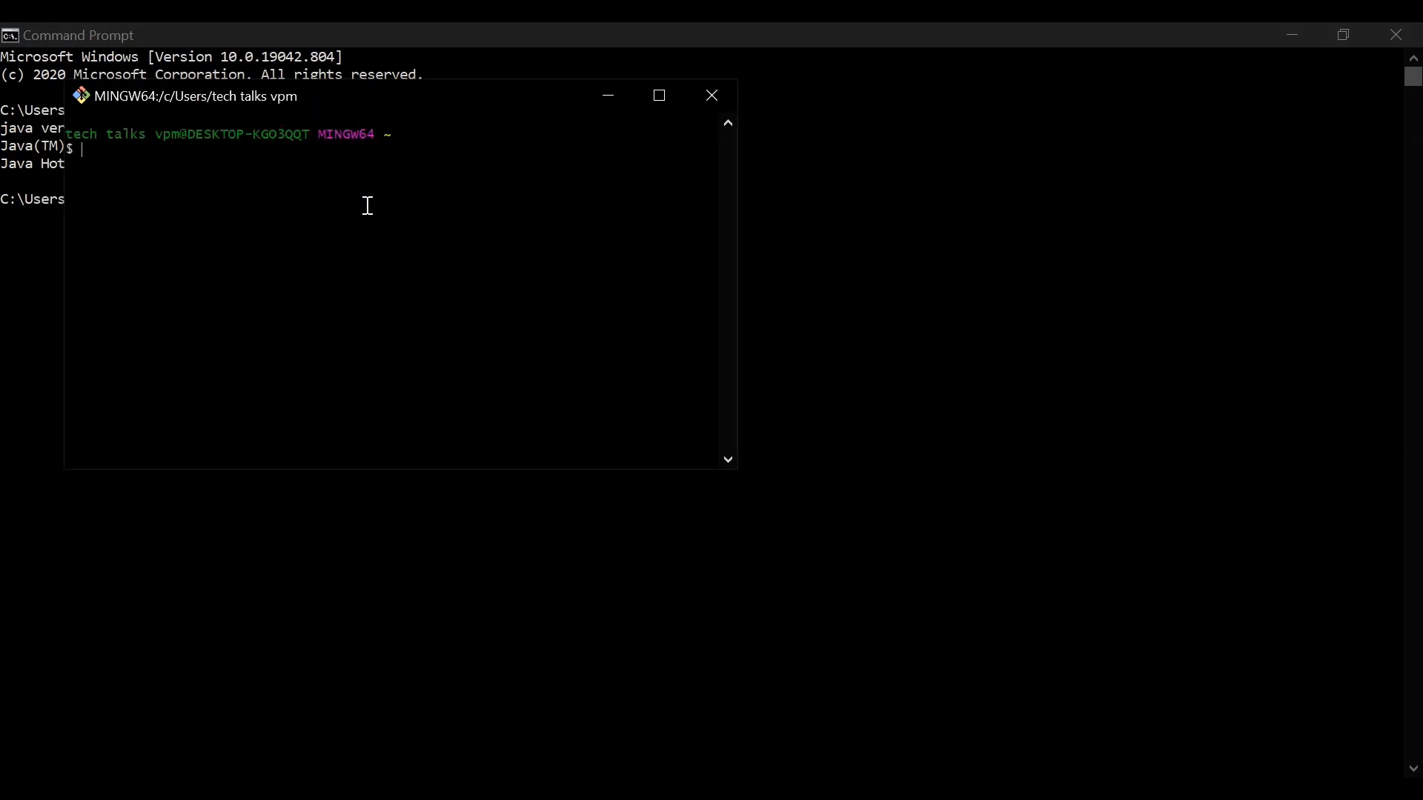
pyautogui.moveTo(493, 103); pyautogui.dragTo(747, 220)
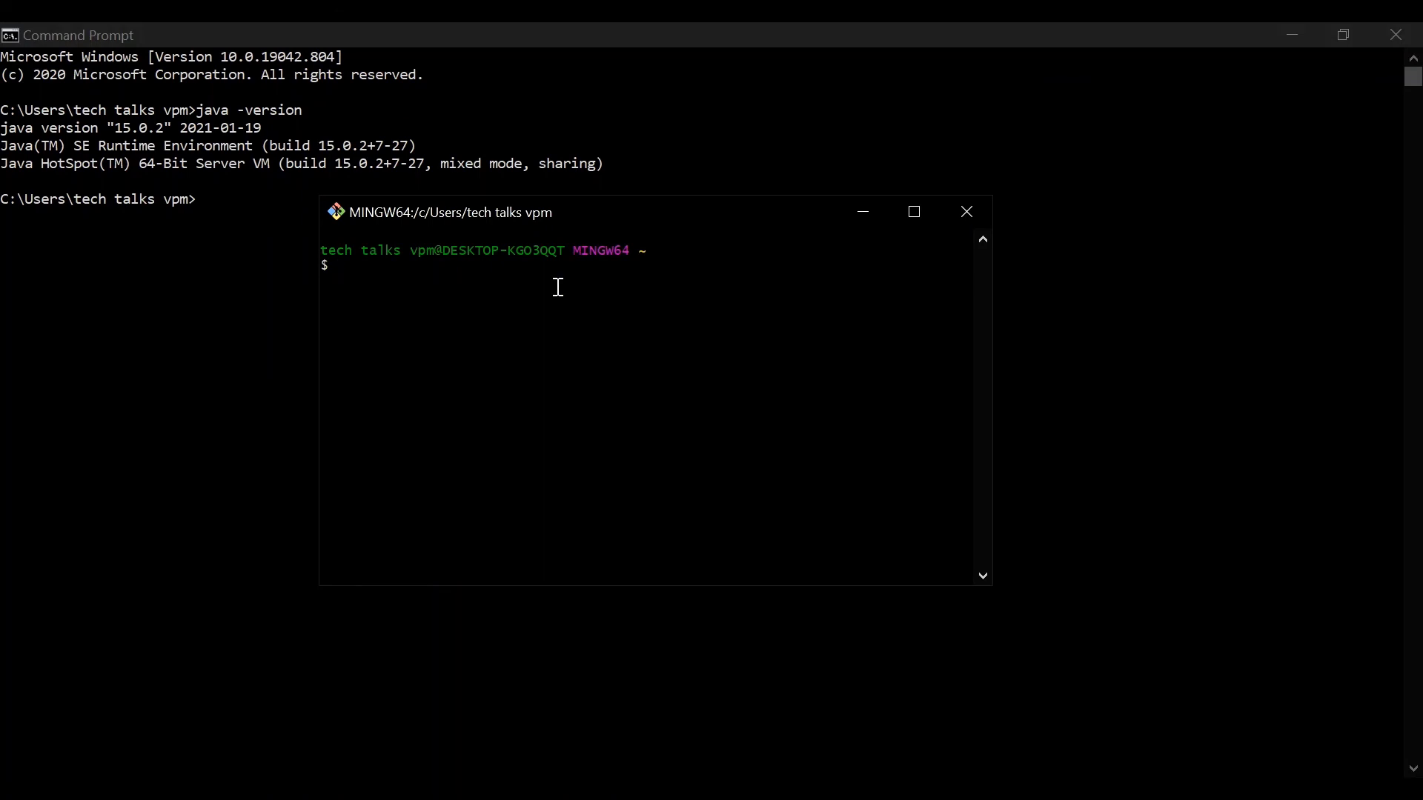
pyautogui.write('git')
pyautogui.write('--version')
pyautogui.press('Return')
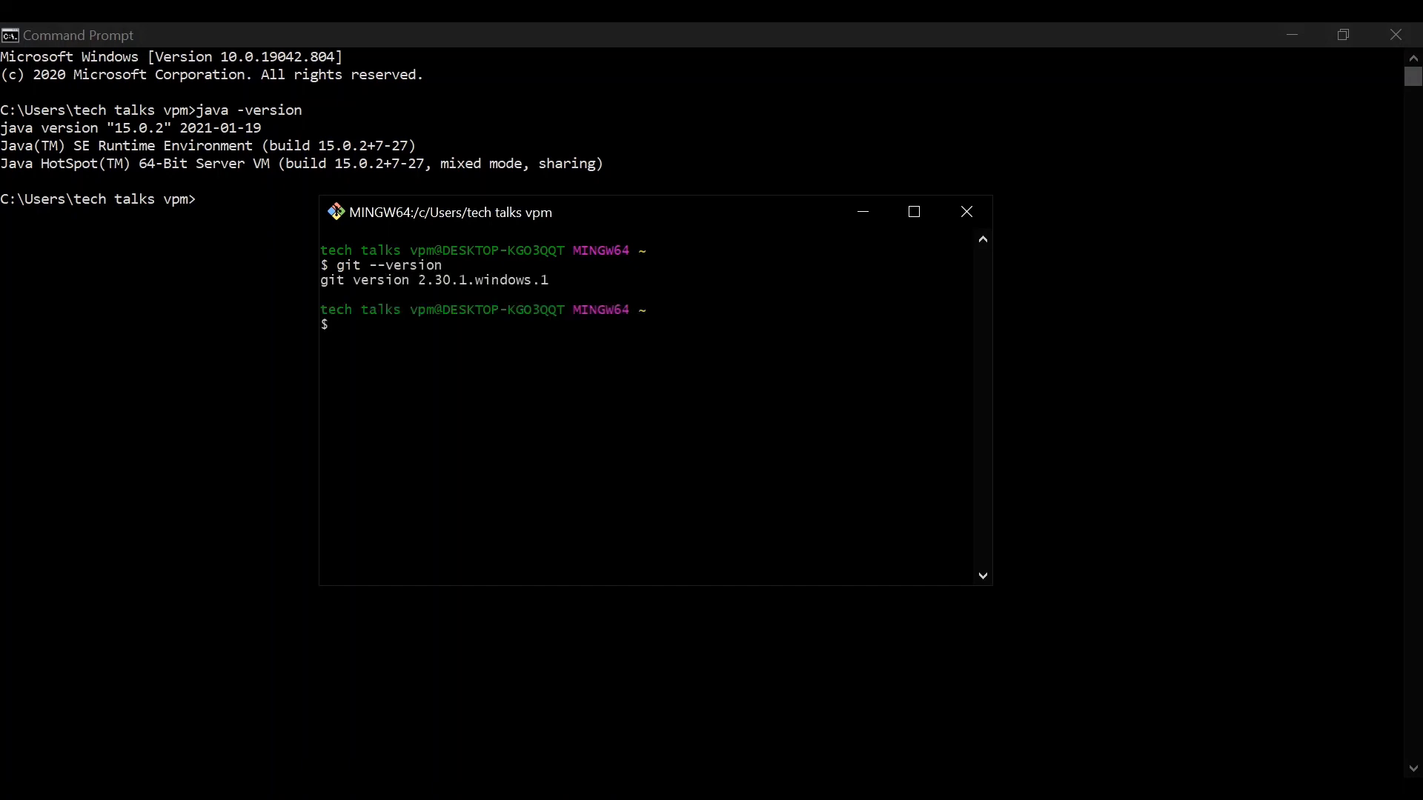